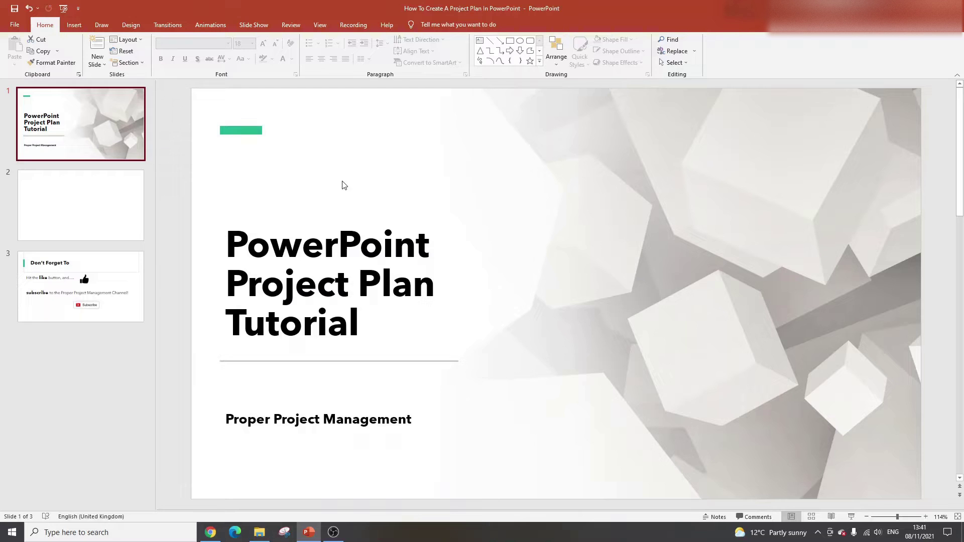
# Step: Show the blank second slide in the slide pane for editing
pyautogui.click(109, 202)
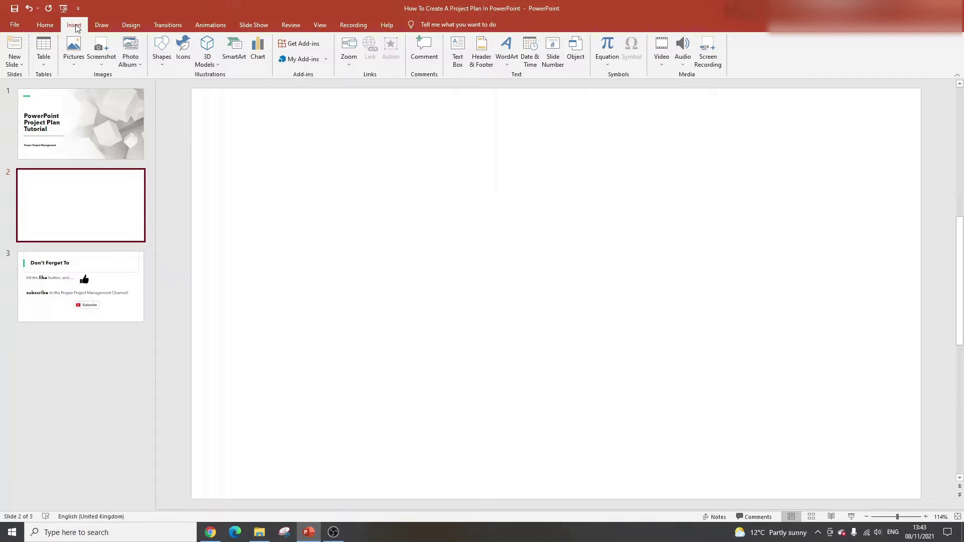
# Step: Insert an 8-column, 16-row table on slide 2
pyautogui.click(45, 66)
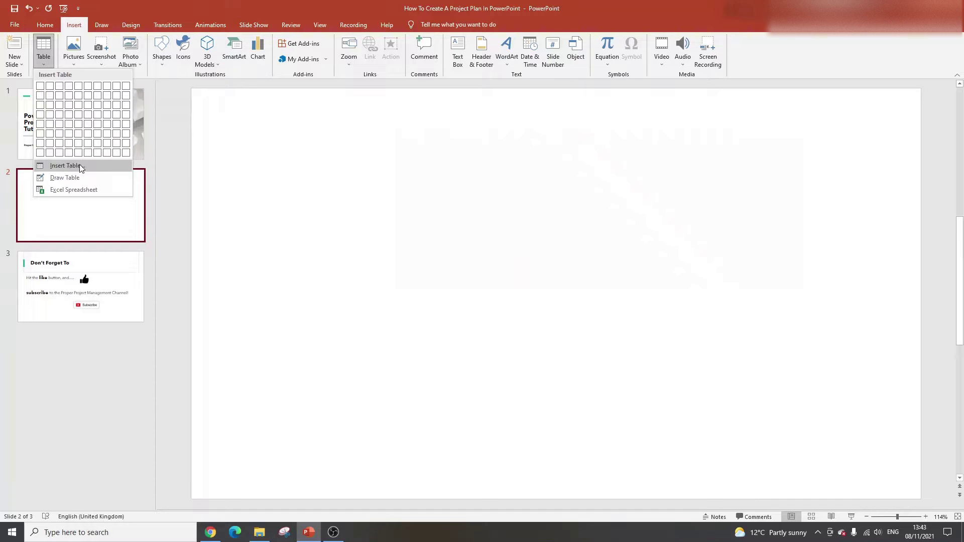
pyautogui.click(79, 165)
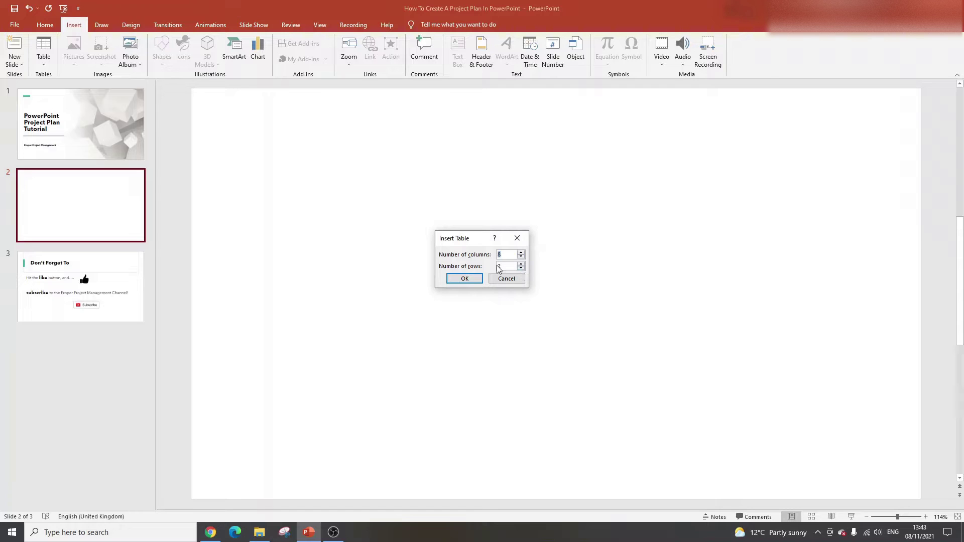
pyautogui.click(501, 266)
pyautogui.press('BackSpace')
pyautogui.click(465, 279)
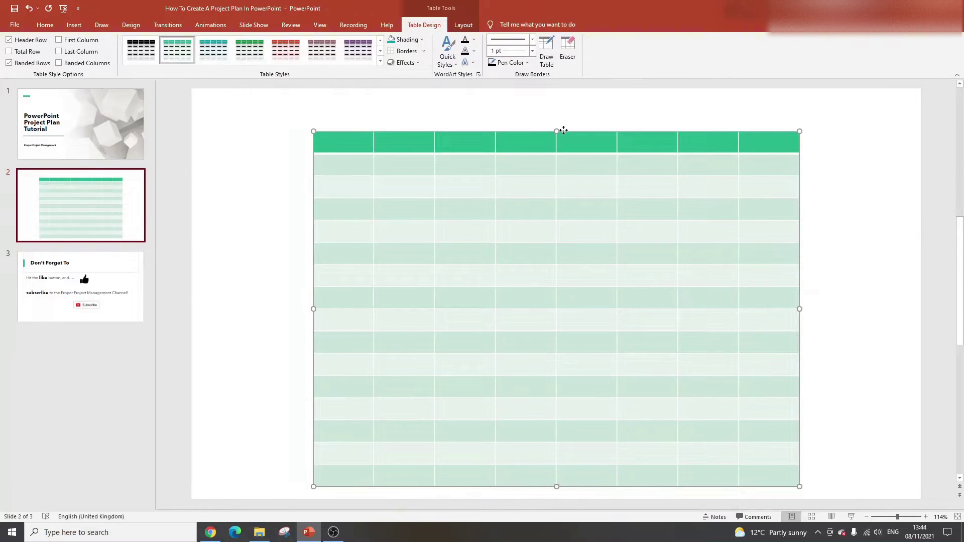
# Step: Move the table up slightly, apply All Borders to every cell and set shading to No Fill
pyautogui.moveTo(562, 131); pyautogui.dragTo(567, 108)
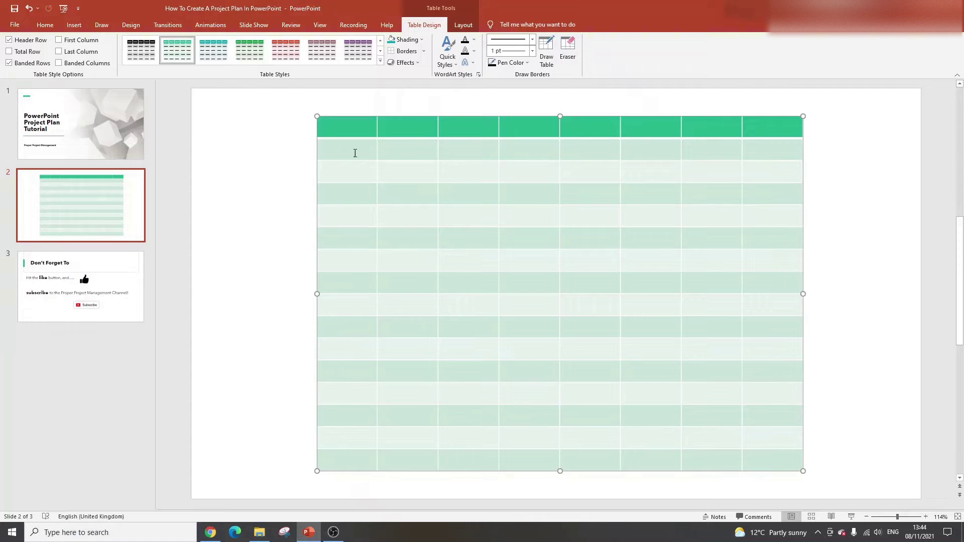
pyautogui.moveTo(337, 128); pyautogui.dragTo(763, 452)
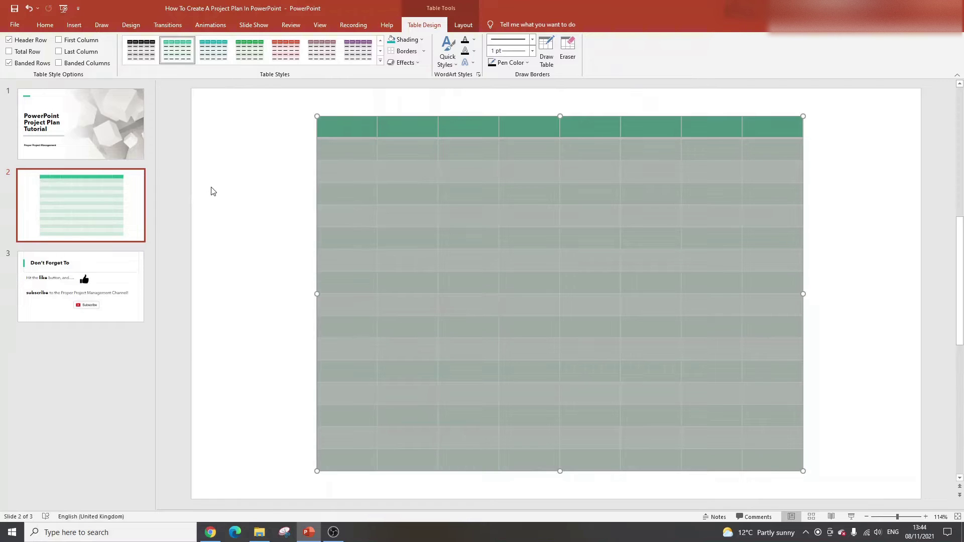
pyautogui.click(421, 51)
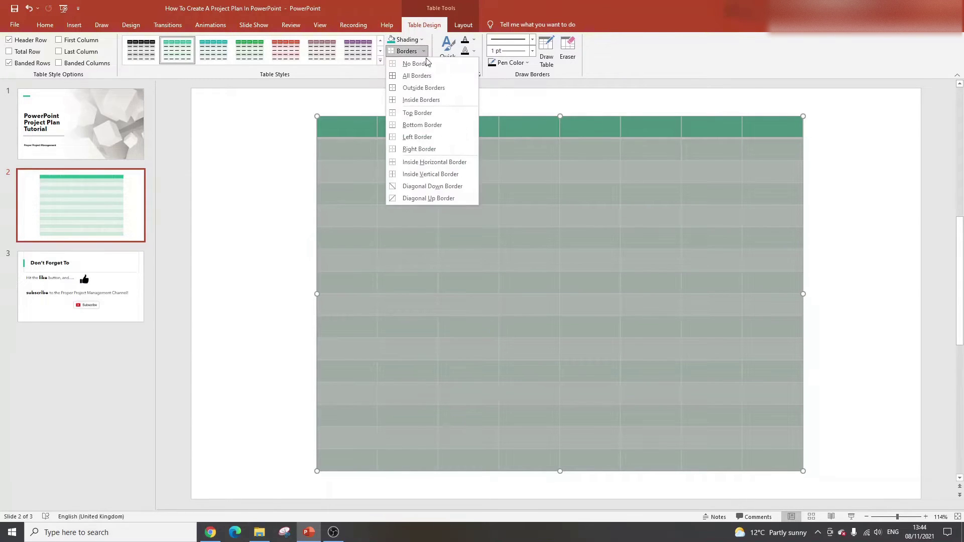
pyautogui.click(429, 75)
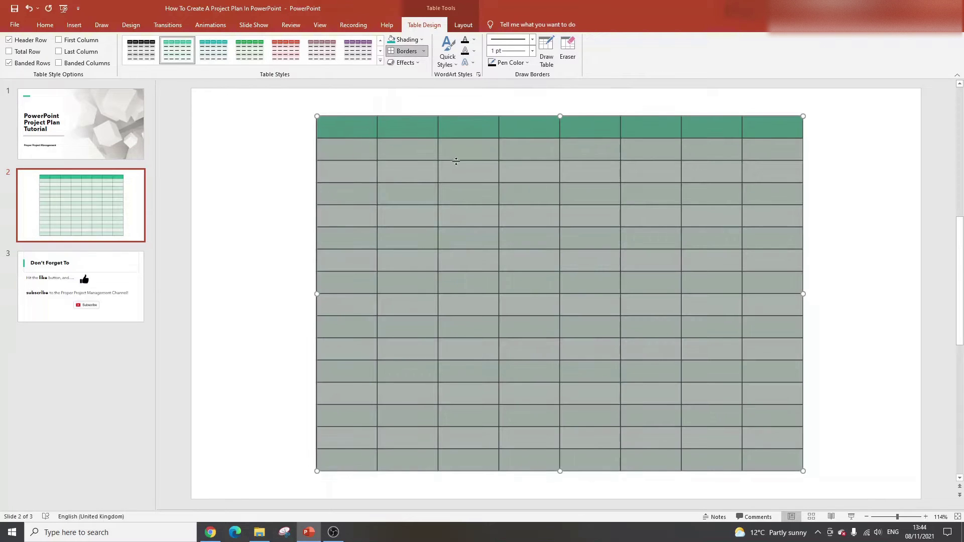
pyautogui.click(425, 42)
pyautogui.click(428, 127)
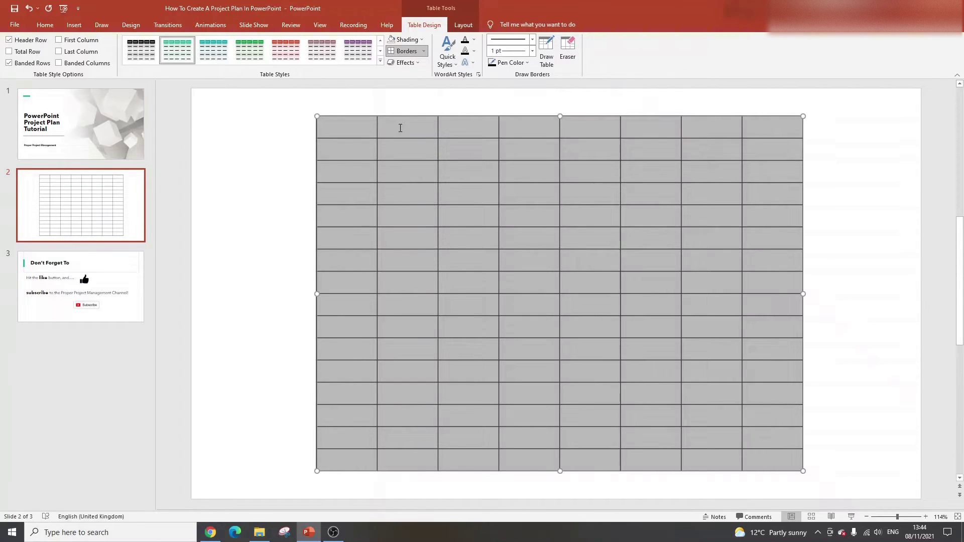
pyautogui.click(419, 125)
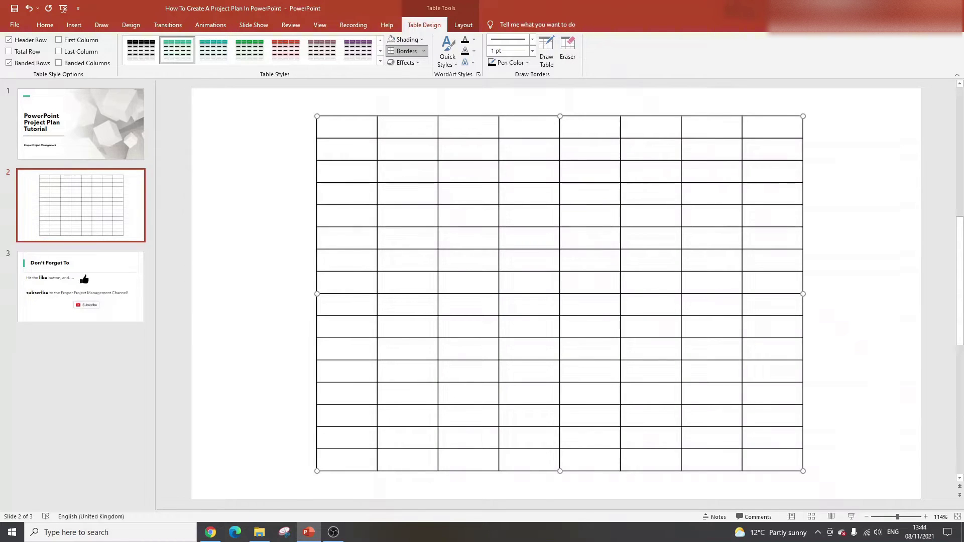
pyautogui.click(45, 24)
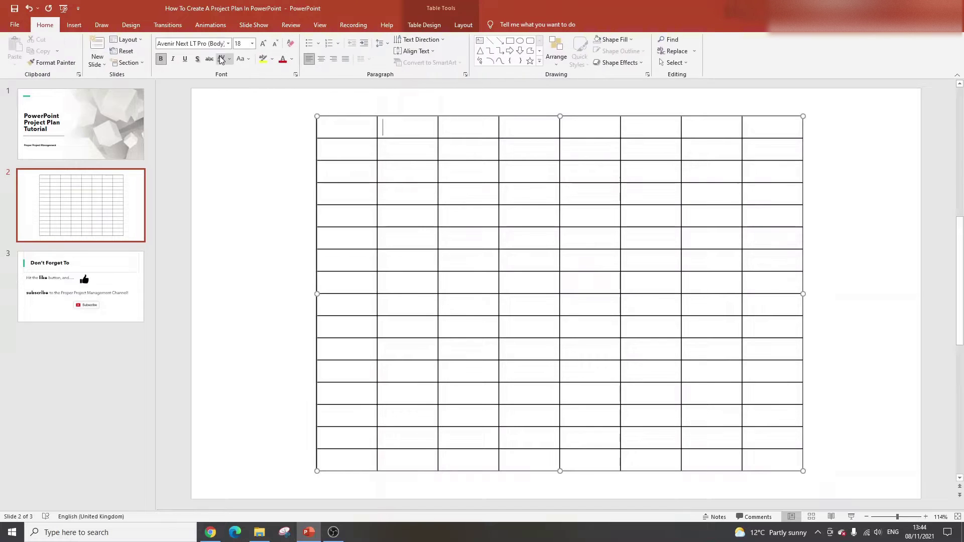
# Step: Type 'Project Start Date' in a coloured font and copy it as 'Project End Date' in the fourth cell
pyautogui.click(292, 59)
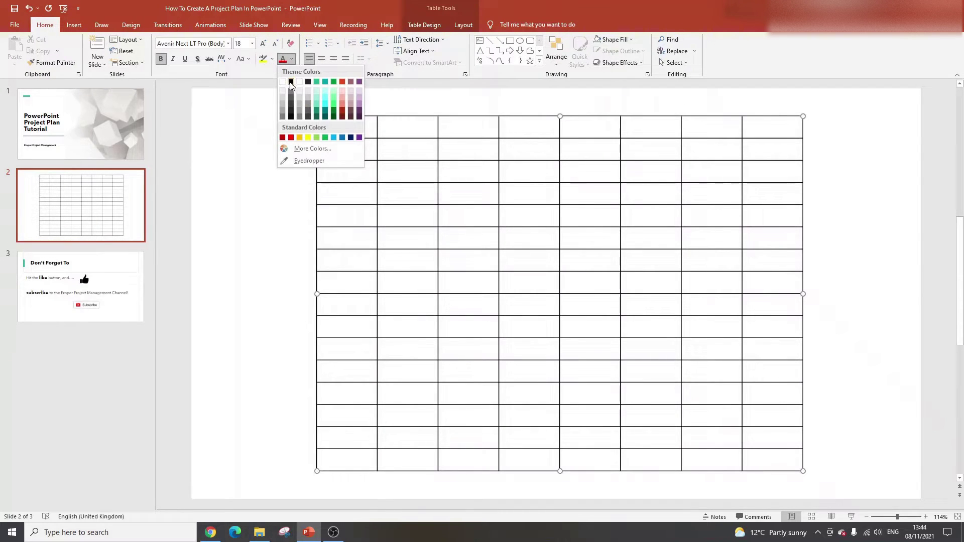
pyautogui.click(346, 111)
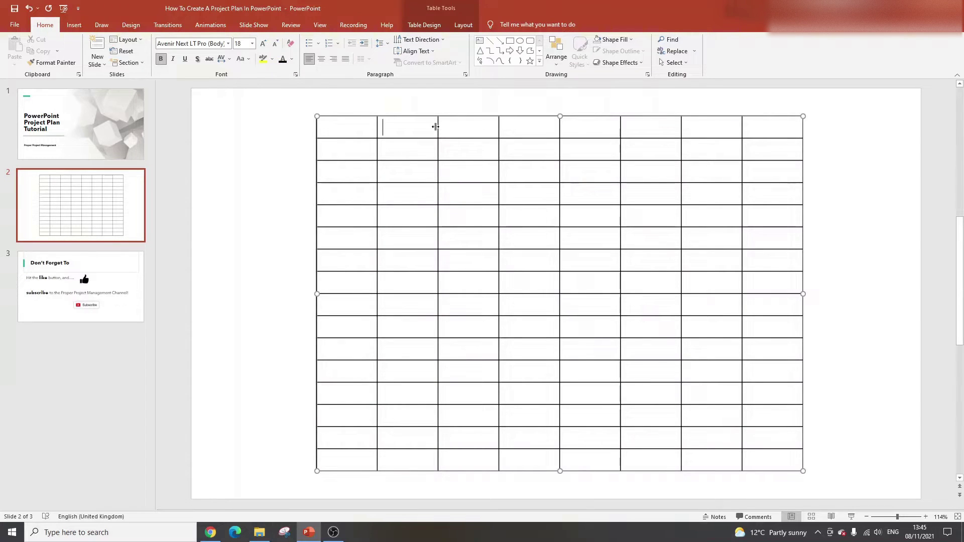
pyautogui.write('Project Sta')
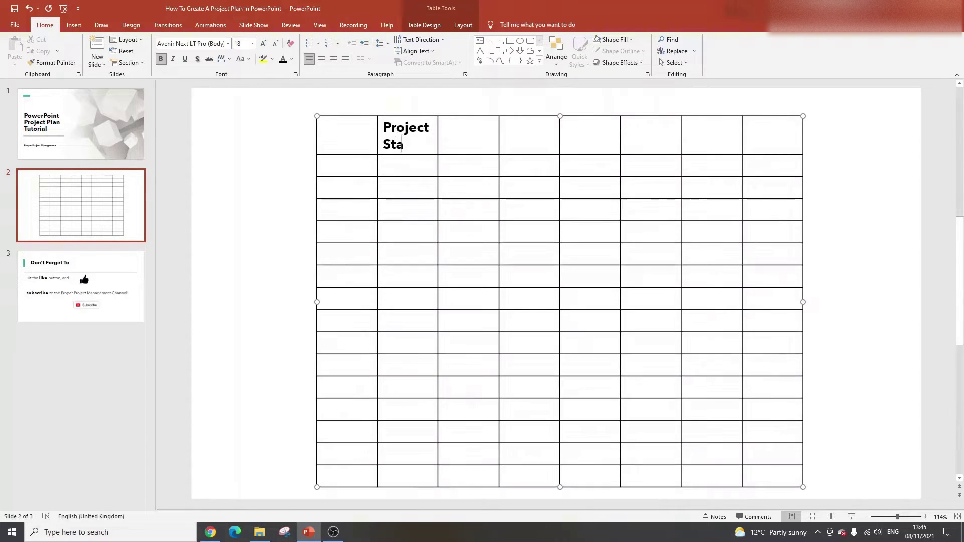
pyautogui.write('rt Date')
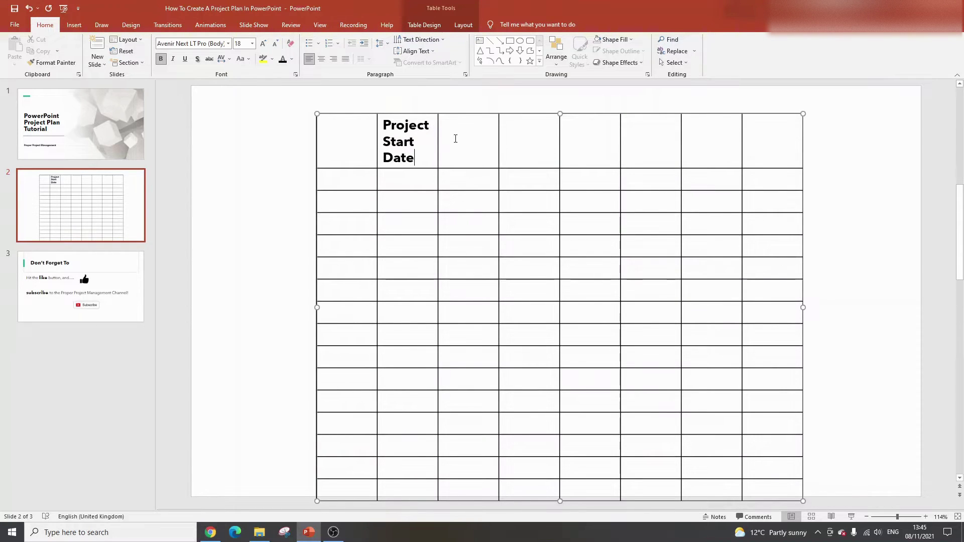
pyautogui.tripleClick(397, 142)
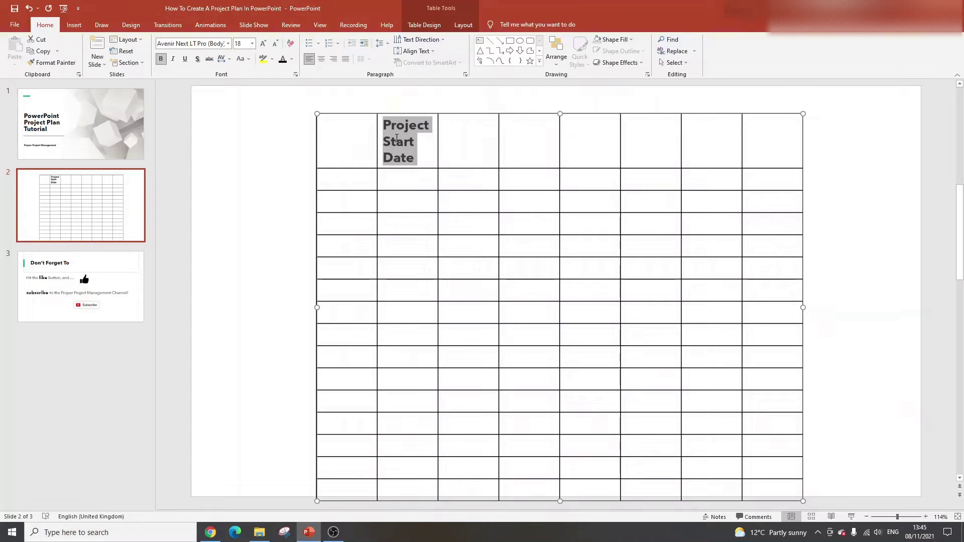
pyautogui.hotkey('ctrl', 'c')
pyautogui.click(508, 138)
pyautogui.hotkey('ctrl', 'v')
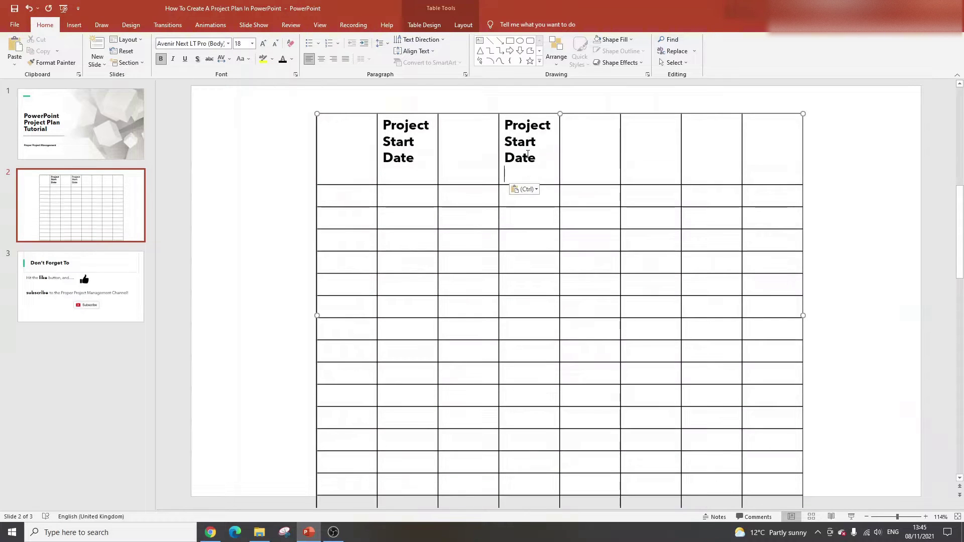
pyautogui.press('BackSpace')
pyautogui.doubleClick(520, 142)
pyautogui.write('End')
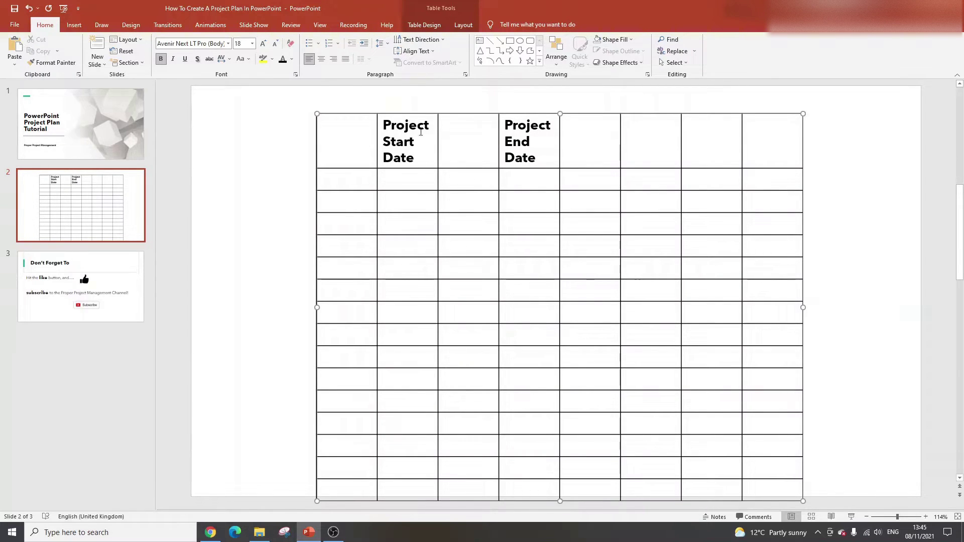
# Step: Copy the header formatting across columns 3 to 6 and complete the start date as '08 November 2021'
pyautogui.doubleClick(452, 126)
pyautogui.tripleClick(399, 142)
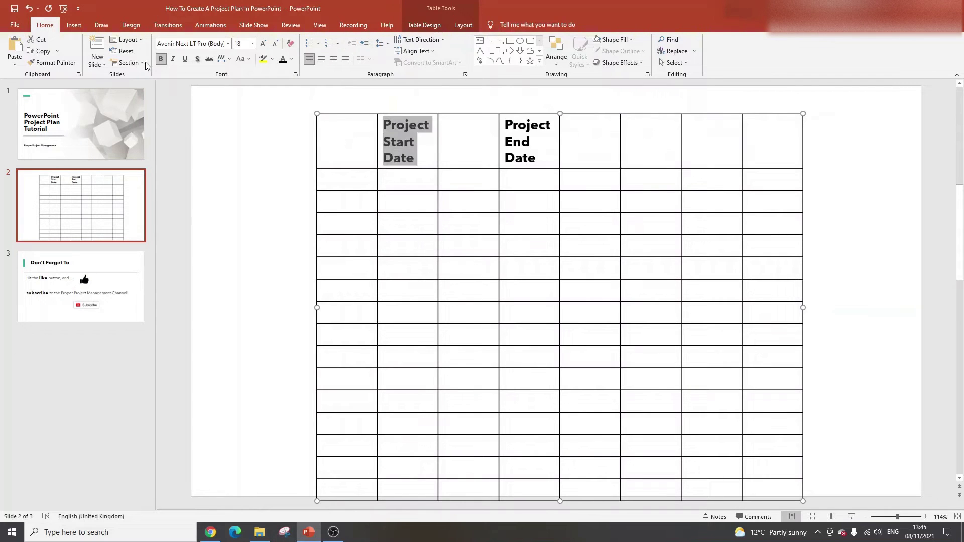
pyautogui.click(52, 62)
pyautogui.moveTo(445, 121); pyautogui.dragTo(778, 134)
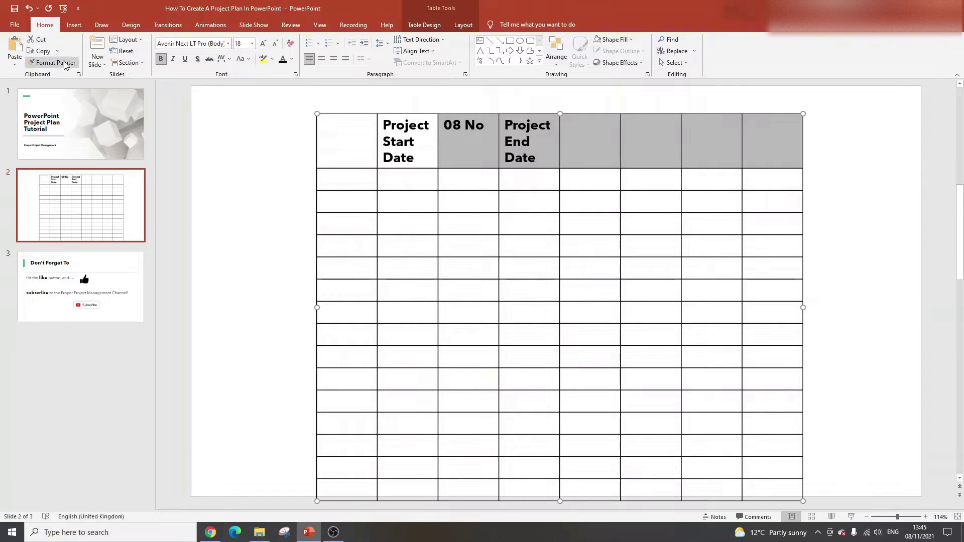
pyautogui.click(460, 140)
pyautogui.click(487, 125)
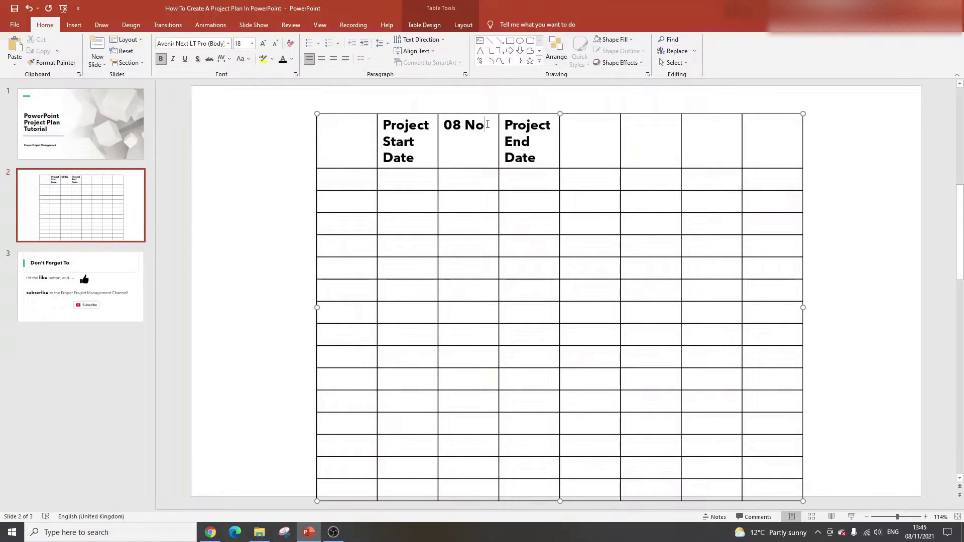
pyautogui.write('vember 2021')
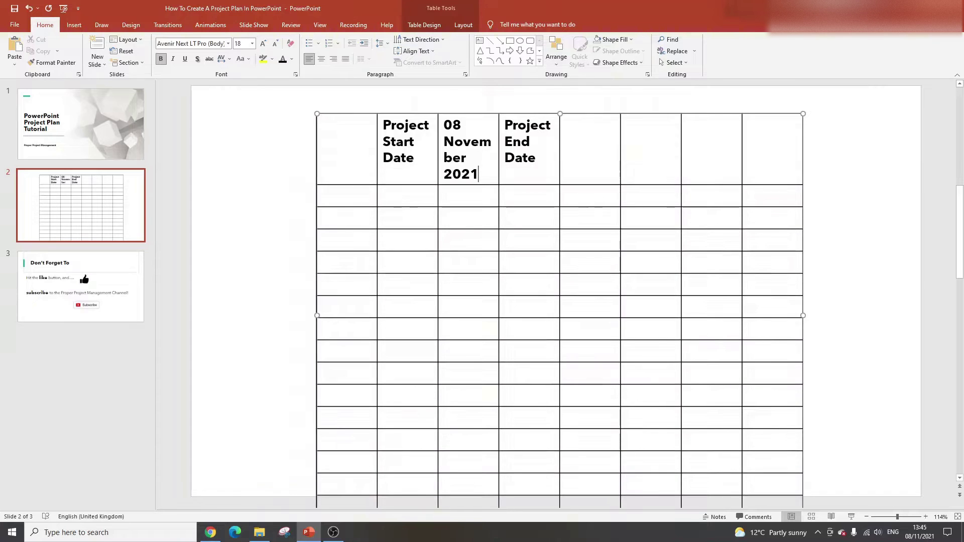
pyautogui.scroll(1, 396, 129)
pyautogui.scroll(-1, 394, 157)
pyautogui.click(480, 167)
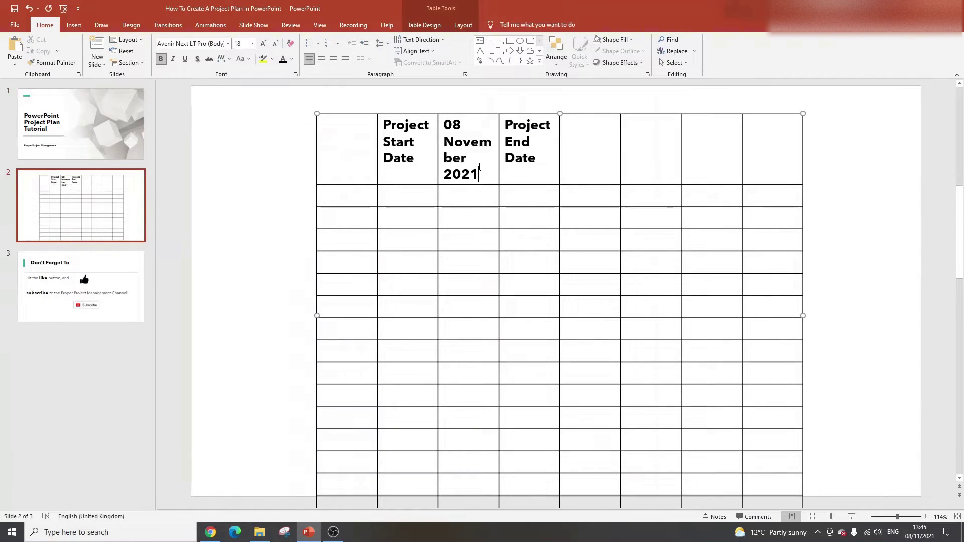
pyautogui.tripleClick(479, 168)
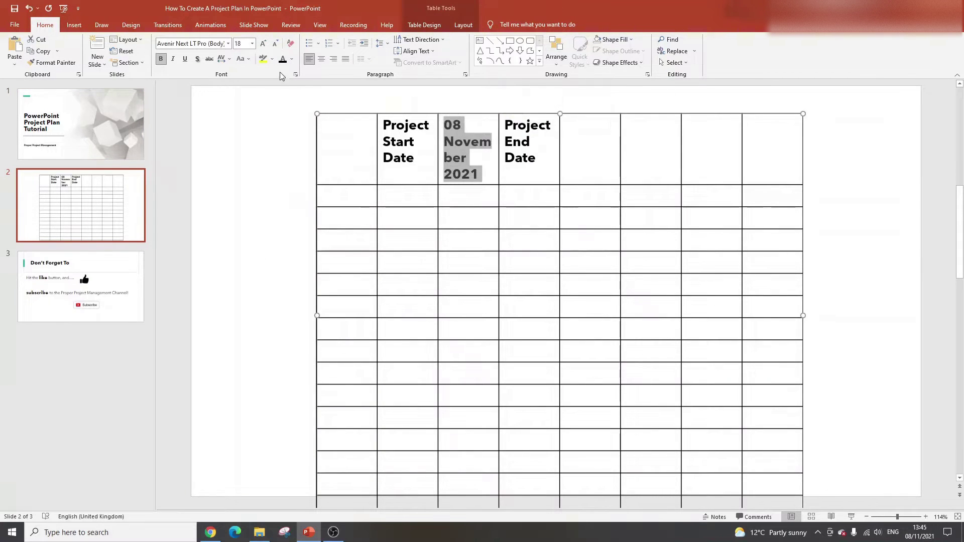
# Step: Reduce the top-row text to size 11 and unbold the start date
pyautogui.moveTo(387, 126); pyautogui.dragTo(747, 142)
pyautogui.click(275, 44)
pyautogui.click(276, 43)
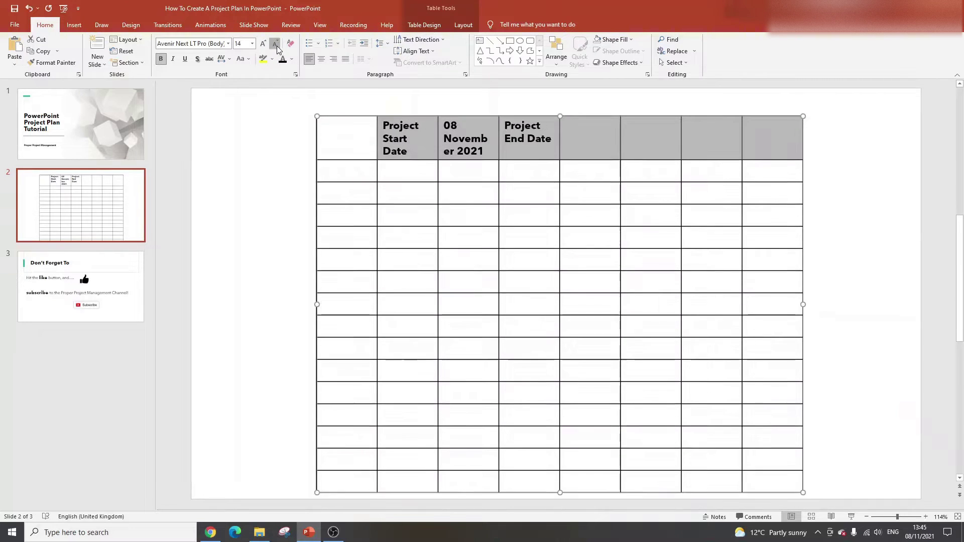
pyautogui.click(276, 47)
pyautogui.click(276, 46)
pyautogui.tripleClick(465, 134)
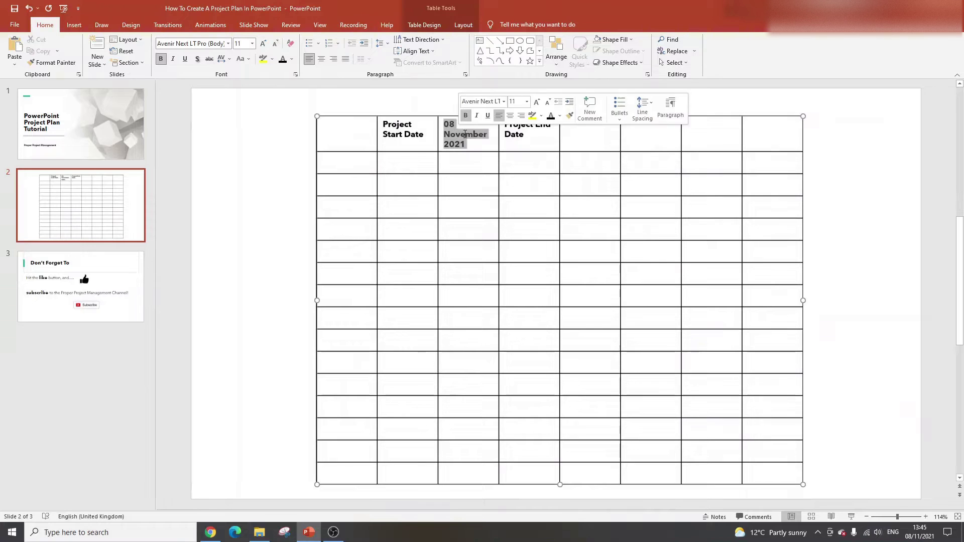
pyautogui.click(165, 59)
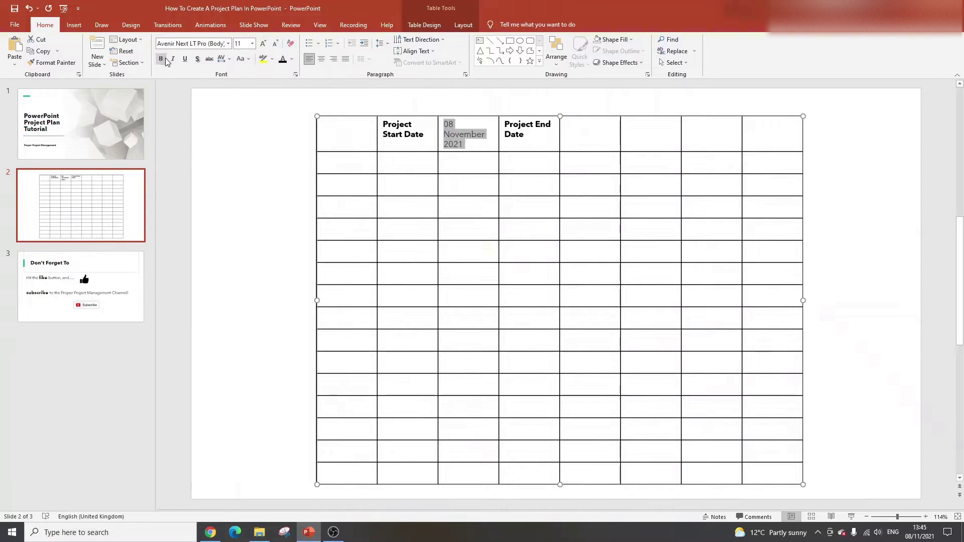
# Step: Enter the end date '01st January 2022' in the fifth cell and unbold it
pyautogui.click(535, 134)
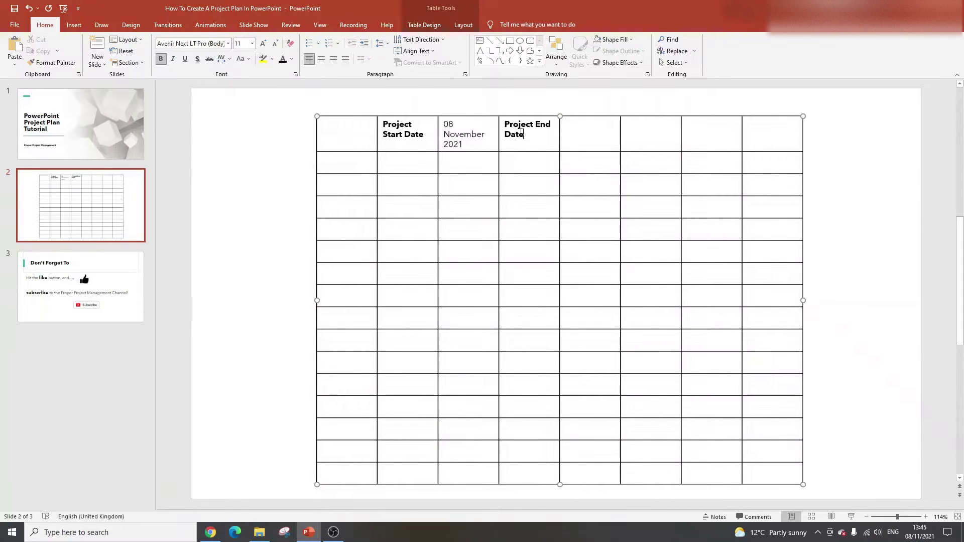
pyautogui.click(577, 132)
pyautogui.write('N')
pyautogui.press('BackSpace')
pyautogui.write('01st January 2022')
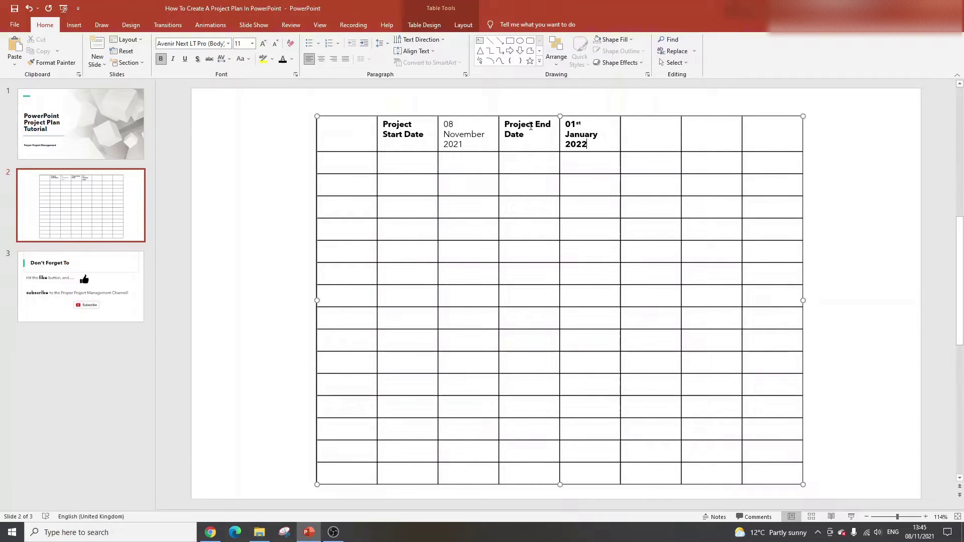
pyautogui.moveTo(507, 126); pyautogui.dragTo(588, 144)
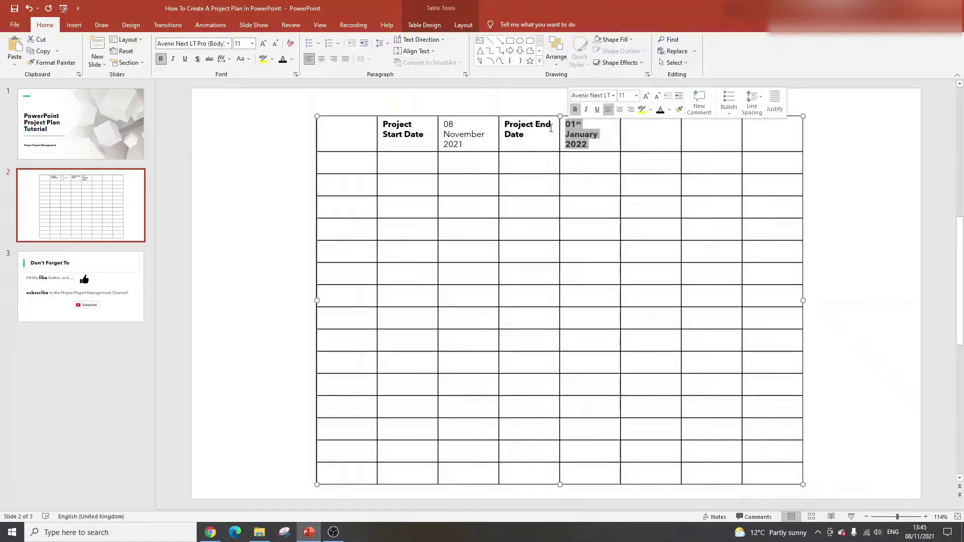
pyautogui.hotkey('ctrl', 'b')
pyautogui.click(422, 171)
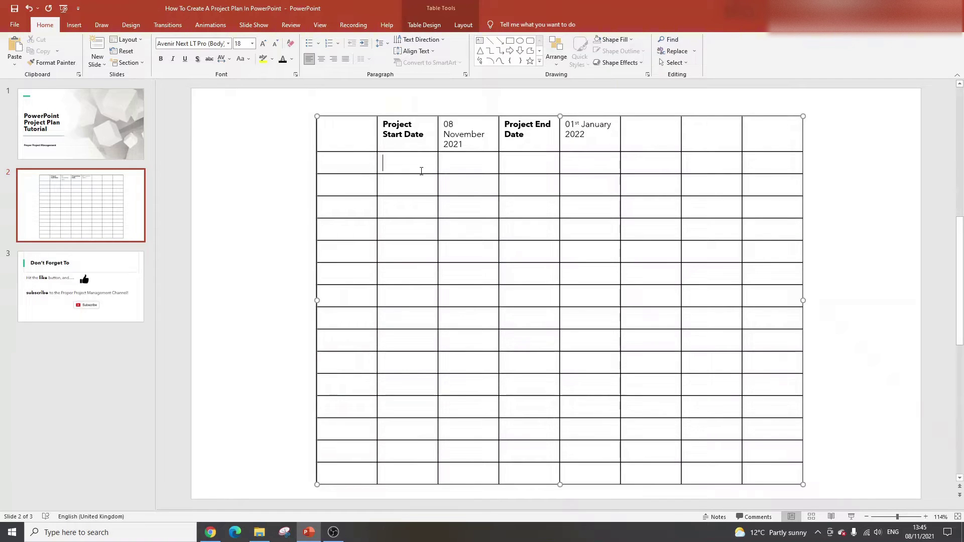
# Step: Shade the Project Start Date and Project End Date cells, with their dates, light mint green
pyautogui.moveTo(384, 120); pyautogui.dragTo(451, 126)
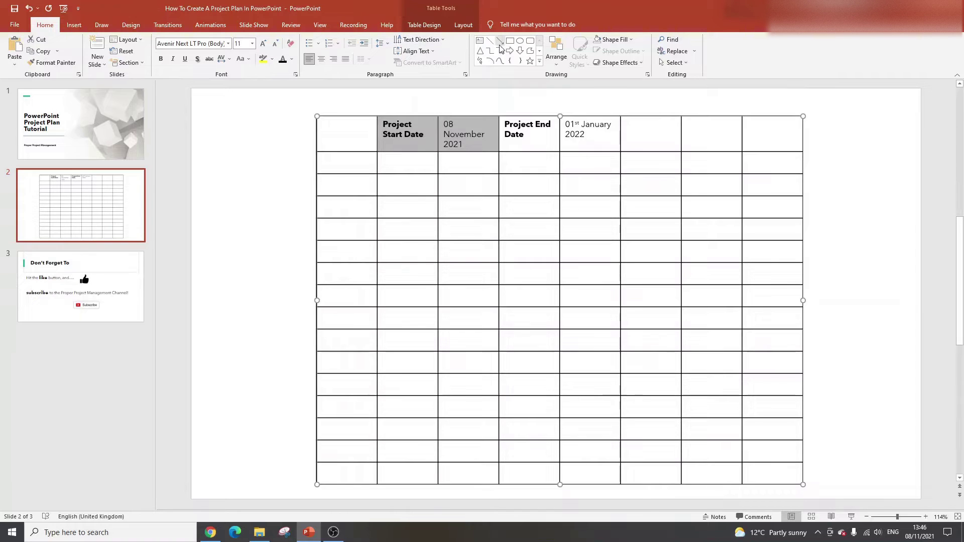
pyautogui.click(422, 26)
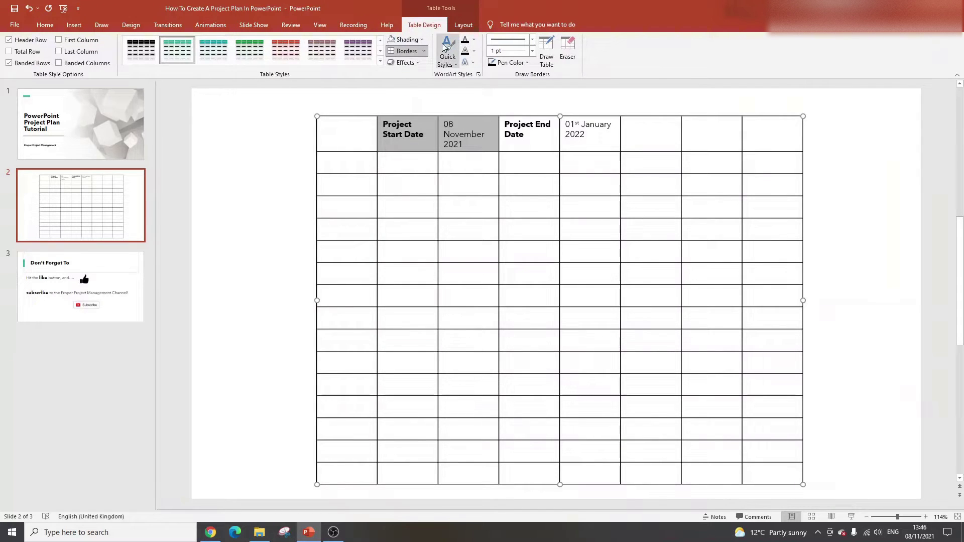
pyautogui.click(422, 39)
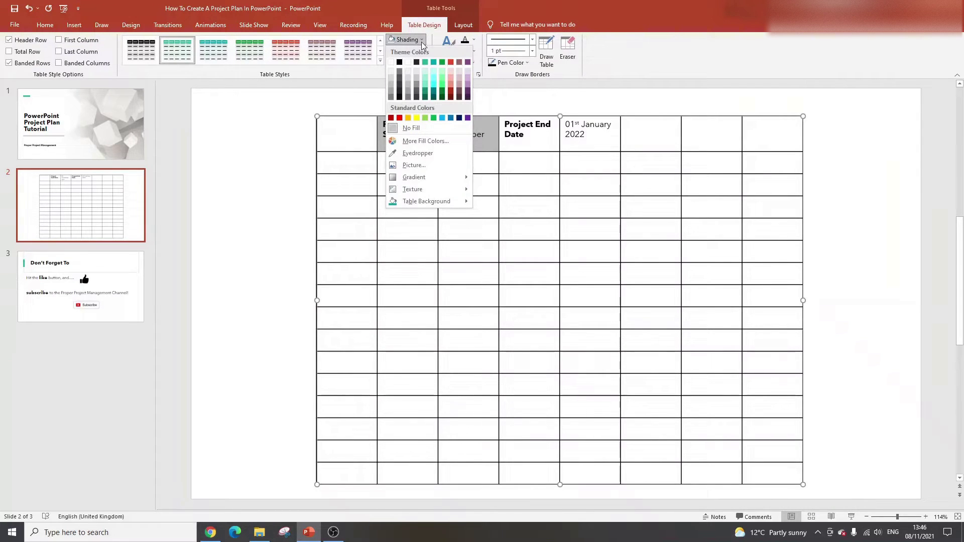
pyautogui.click(427, 73)
pyautogui.click(525, 127)
pyautogui.keyDown('shift'); pyautogui.click(601, 134); pyautogui.keyUp('shift')
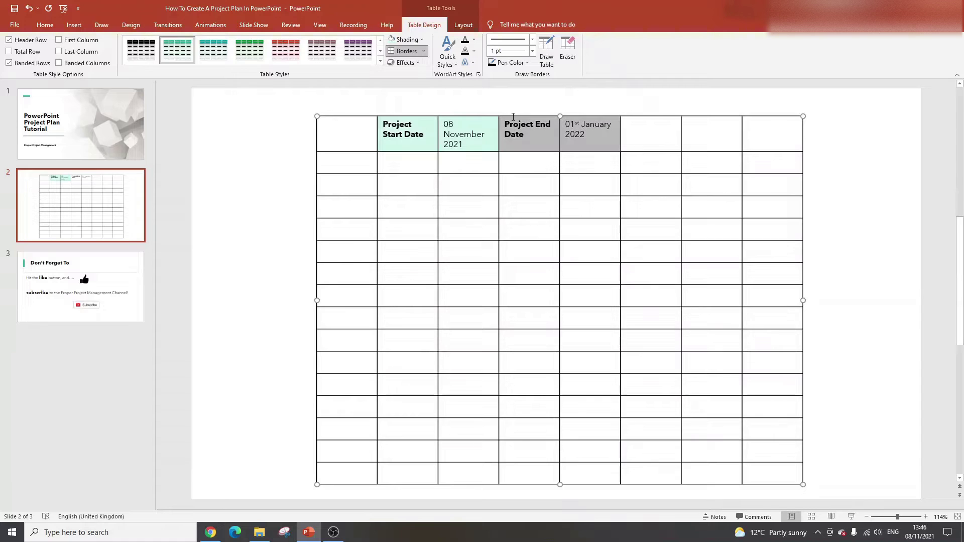
pyautogui.click(405, 39)
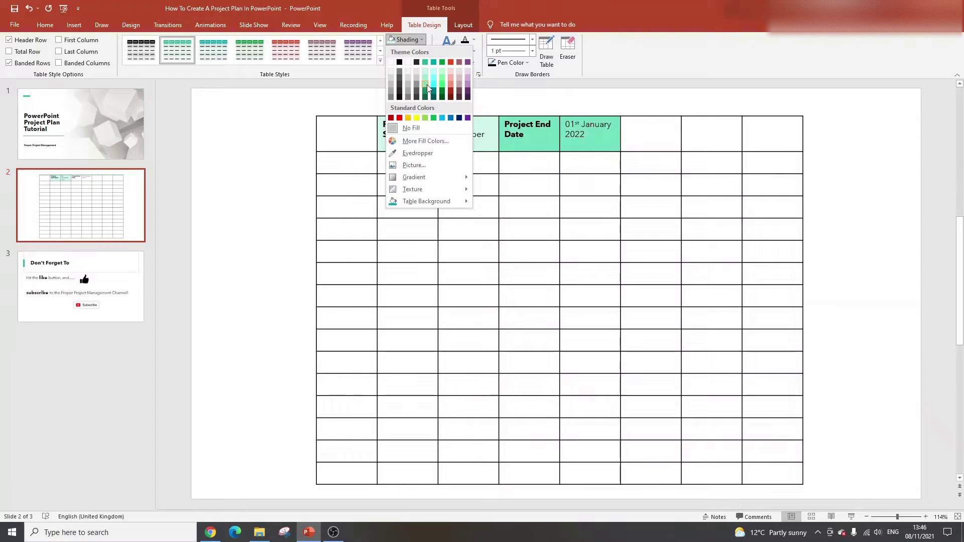
pyautogui.click(427, 71)
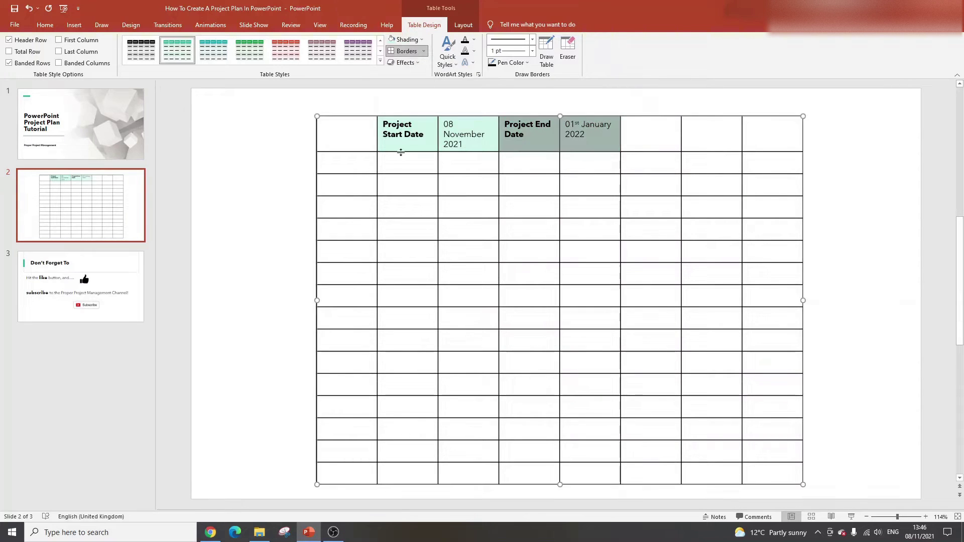
pyautogui.click(402, 160)
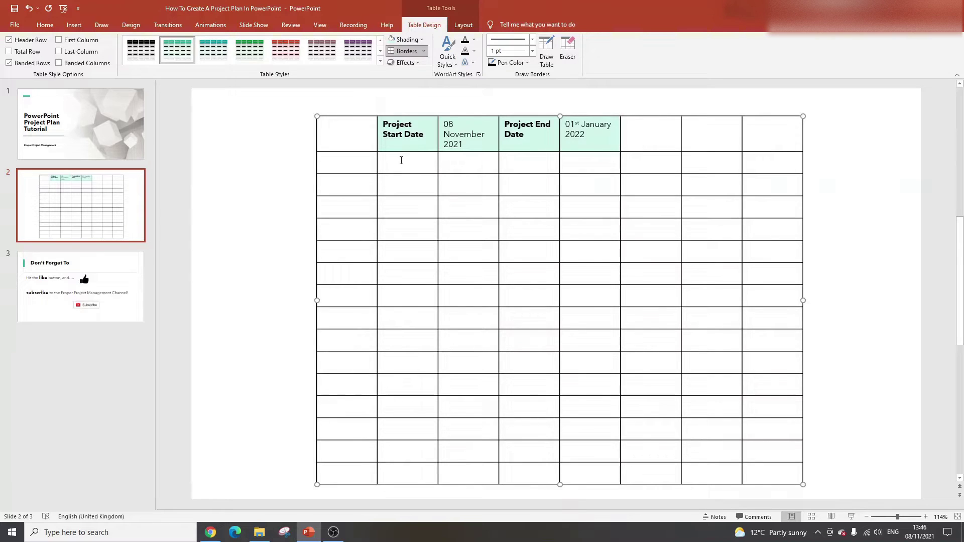
# Step: Enter 'WBS No' in row 2 and set the lower table rows to font size 12
pyautogui.click(361, 170)
pyautogui.write('WBS')
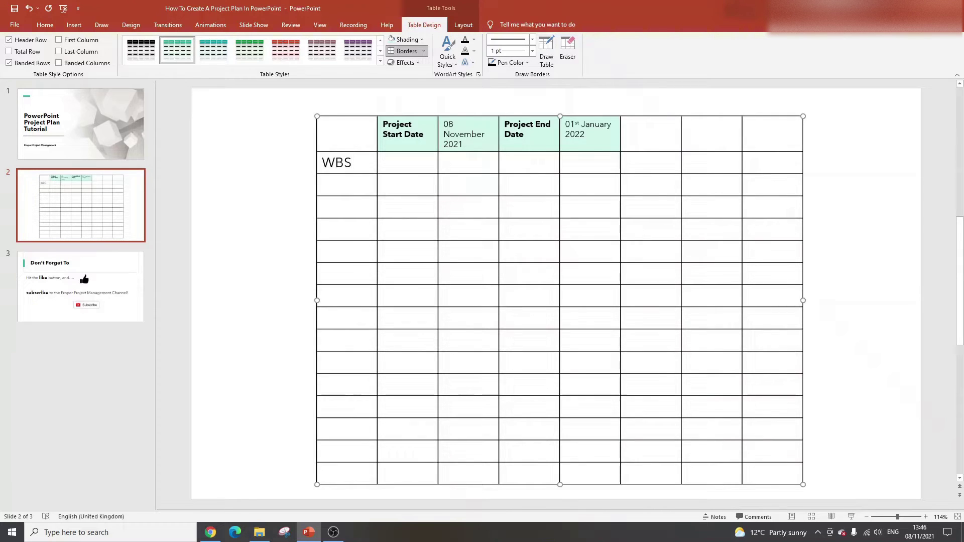
pyautogui.write(' No')
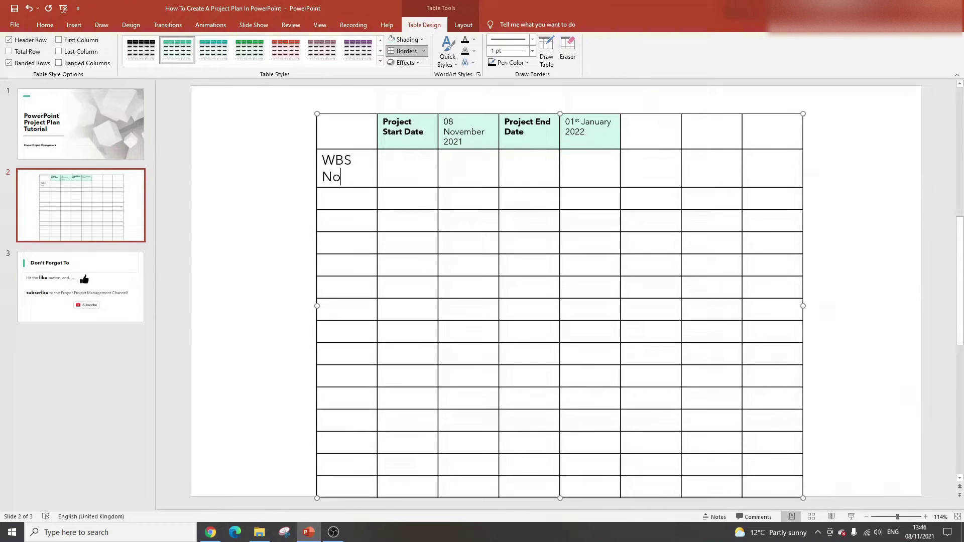
pyautogui.tripleClick(332, 150)
pyautogui.click(355, 160)
pyautogui.moveTo(768, 482); pyautogui.dragTo(622, 353)
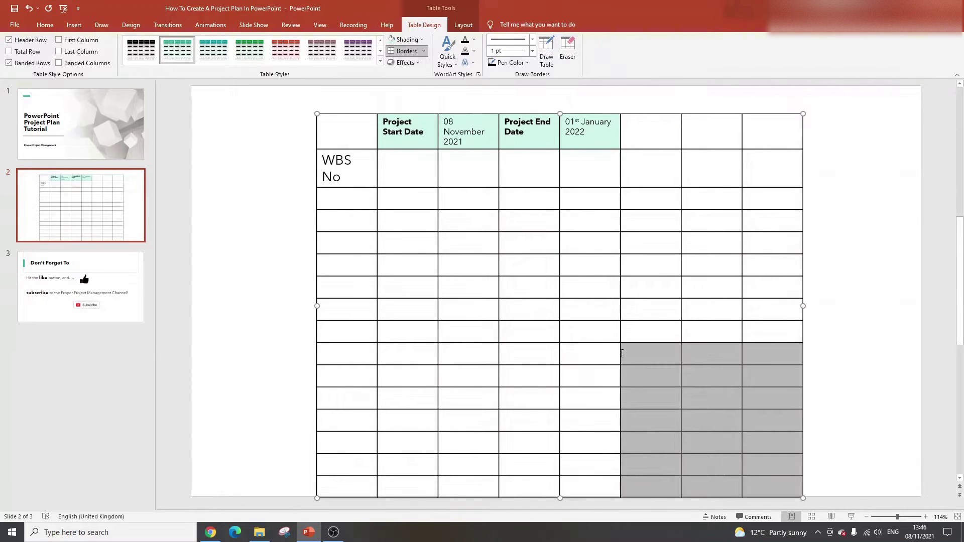
pyautogui.moveTo(756, 481); pyautogui.dragTo(308, 151)
pyautogui.click(45, 24)
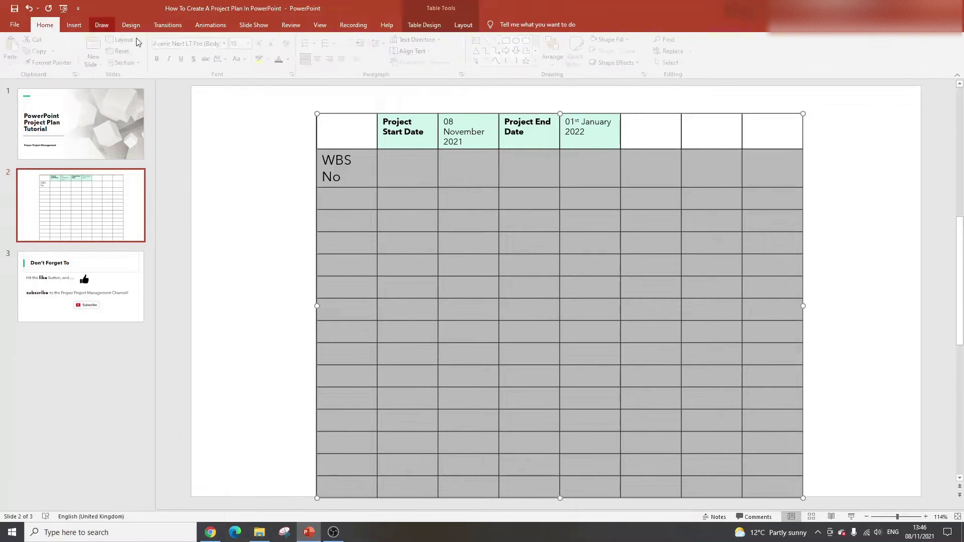
pyautogui.click(275, 44)
pyautogui.click(275, 45)
pyautogui.click(274, 44)
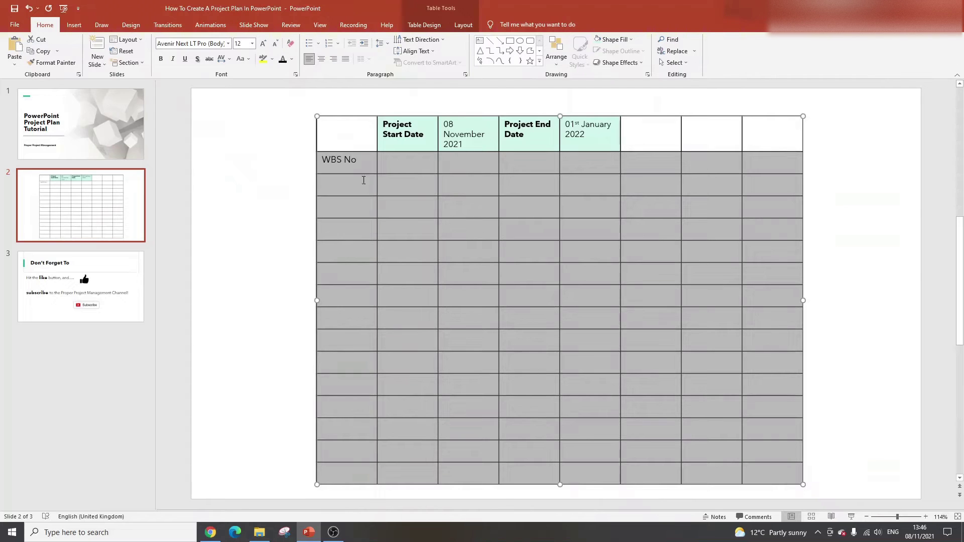
pyautogui.click(360, 162)
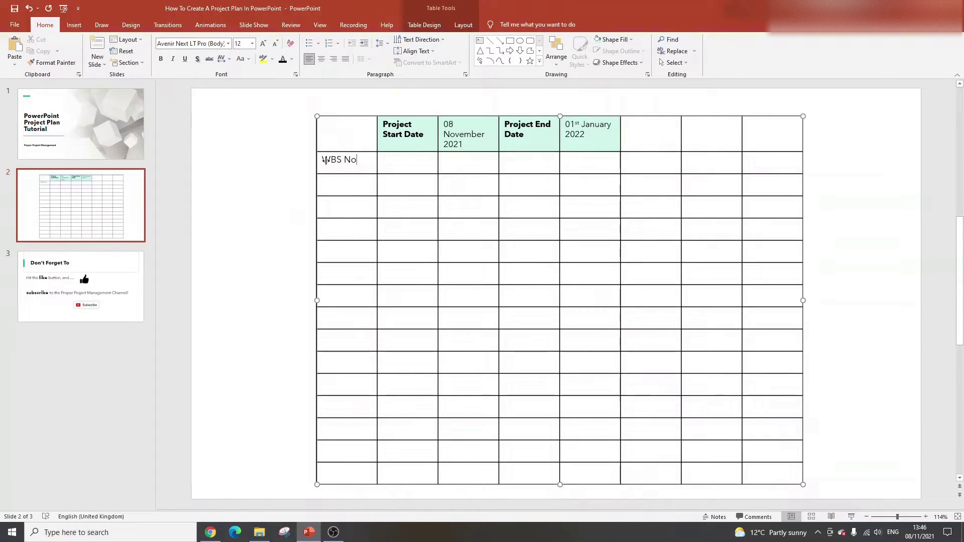
# Step: Bold row 2, enter 1 under WBS No, and type the headings Task Name through Comments
pyautogui.moveTo(317, 187); pyautogui.dragTo(328, 187)
pyautogui.click(29, 8)
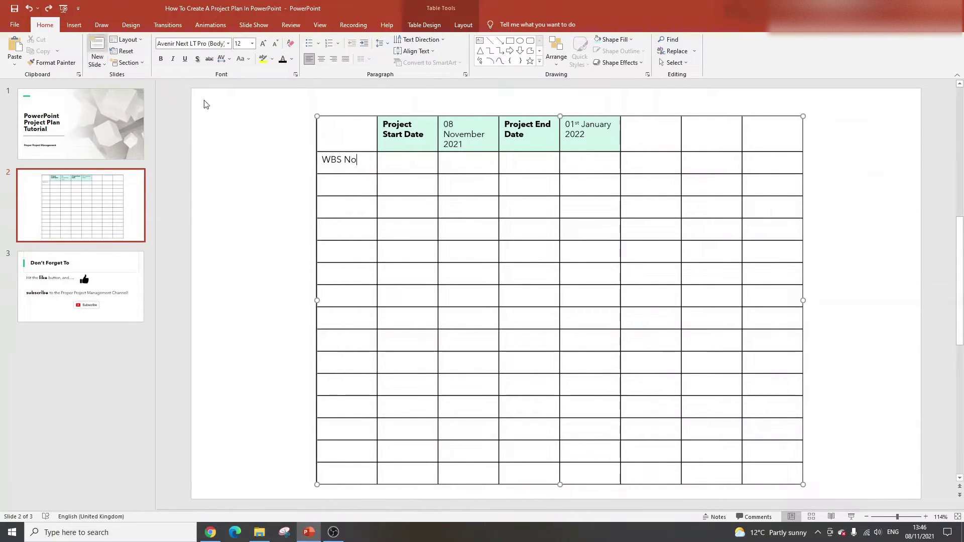
pyautogui.moveTo(743, 156); pyautogui.dragTo(346, 162)
pyautogui.click(165, 59)
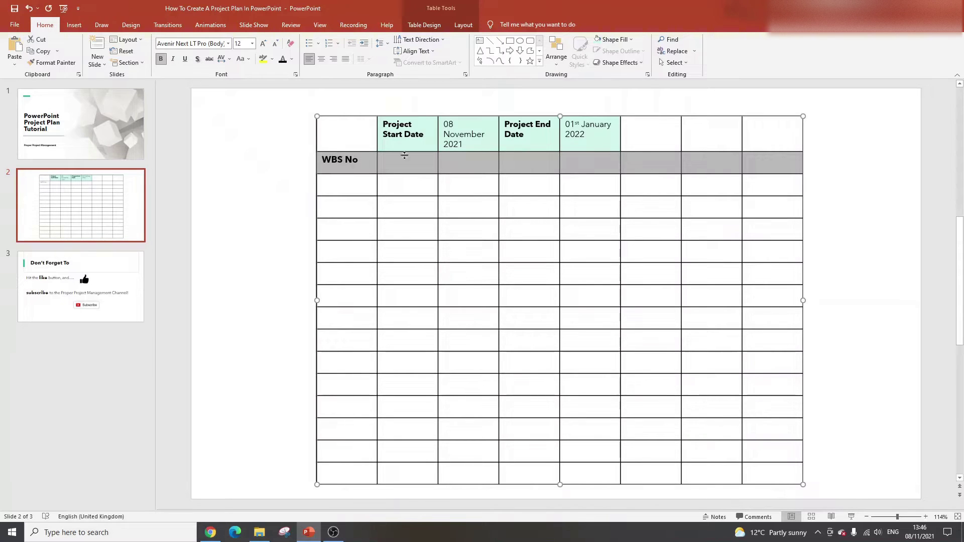
pyautogui.click(357, 186)
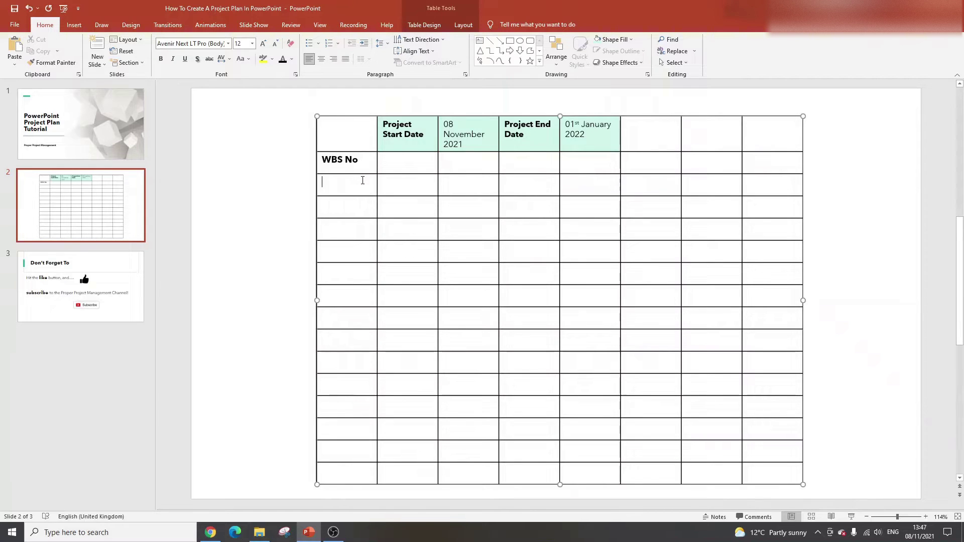
pyautogui.write('1')
pyautogui.click(397, 166)
pyautogui.write('Task Name ')
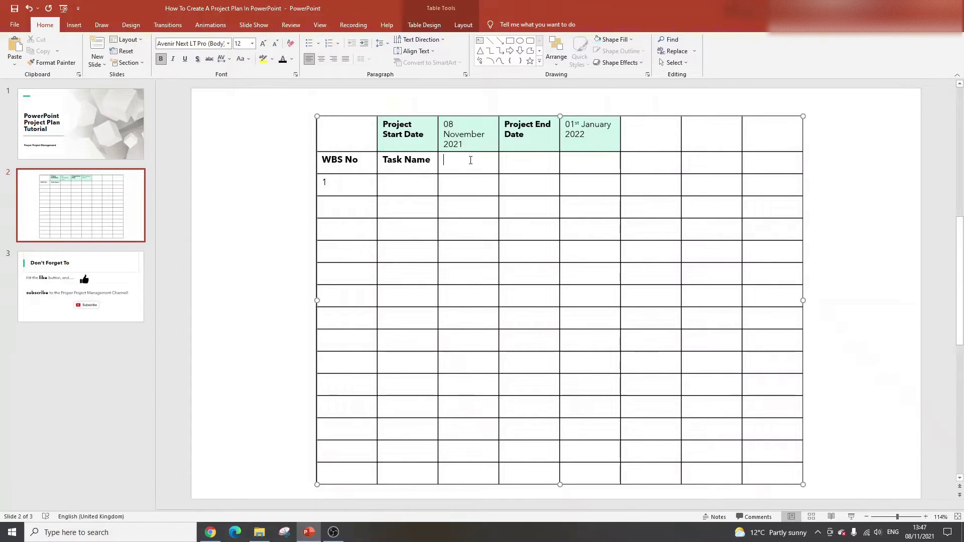
pyautogui.write('Status ')
pyautogui.write('Assigned')
pyautogui.write(' To ')
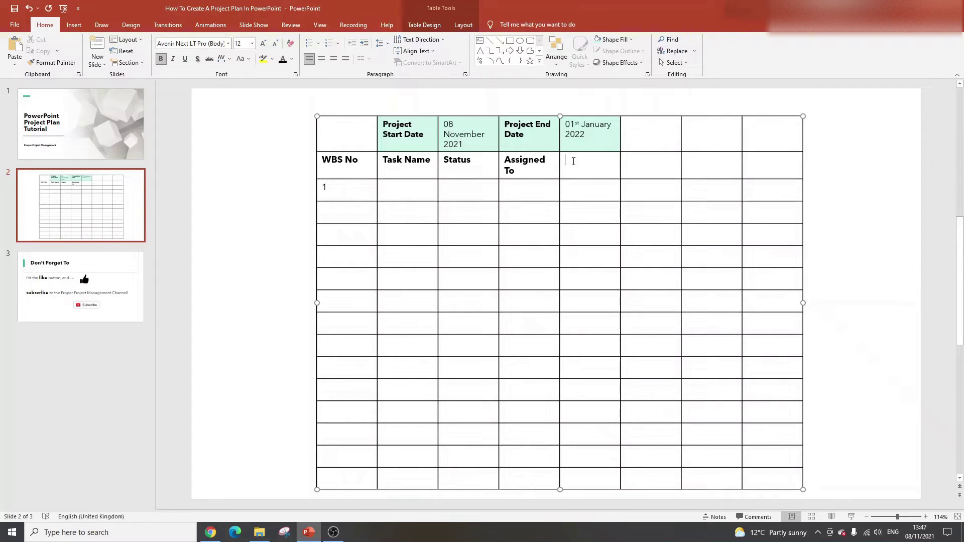
pyautogui.write('Start Date ')
pyautogui.write('End')
pyautogui.write(' Date ')
pyautogui.write('Duration ')
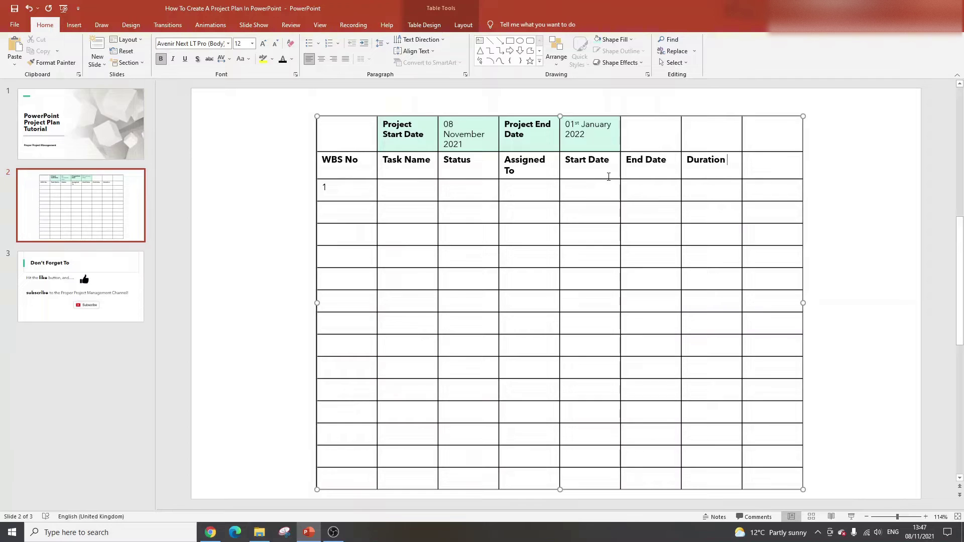
pyautogui.write('Comments')
# Step: Raise the Comments column width to about 7.1 cm and drag the table left to recentre it
pyautogui.moveTo(781, 474); pyautogui.dragTo(763, 156)
pyautogui.click(777, 476)
pyautogui.moveTo(776, 475); pyautogui.dragTo(761, 144)
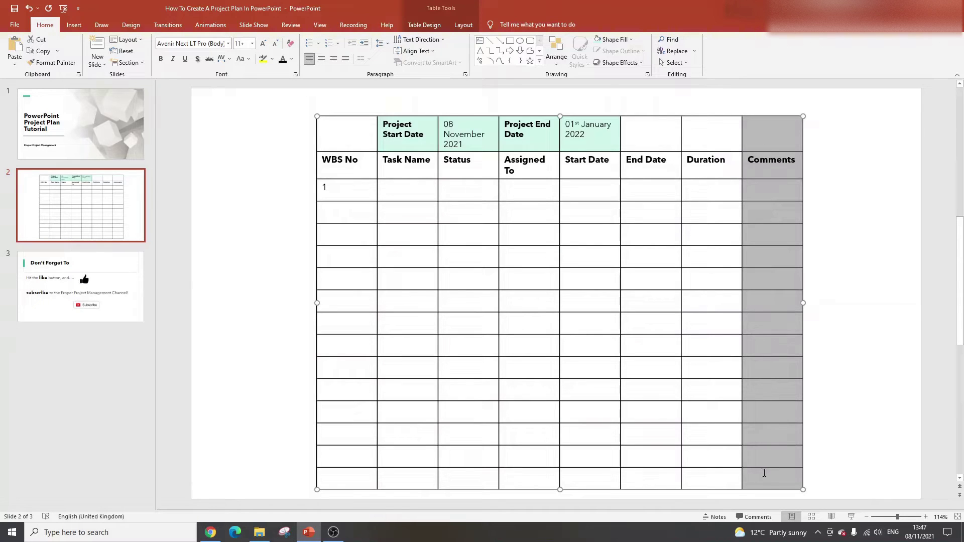
pyautogui.click(766, 476)
pyautogui.moveTo(778, 481); pyautogui.dragTo(771, 142)
pyautogui.click(424, 24)
pyautogui.click(456, 26)
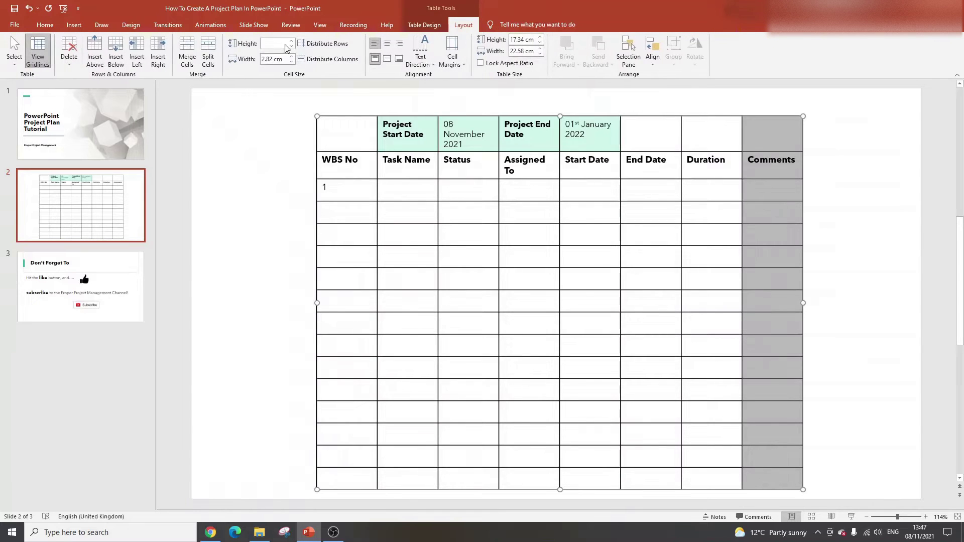
pyautogui.click(291, 57)
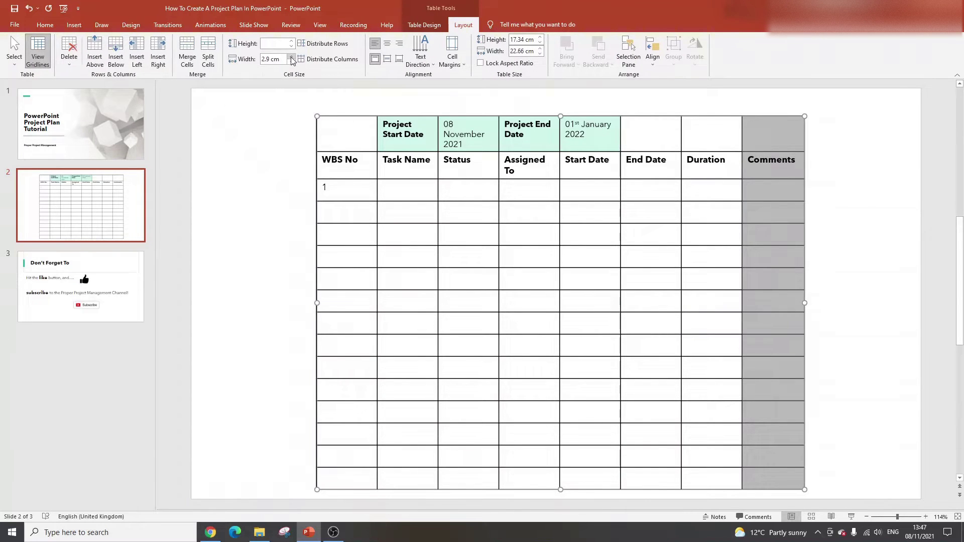
pyautogui.click(292, 57)
pyautogui.click(292, 57)
pyautogui.click(291, 57)
pyautogui.click(291, 57)
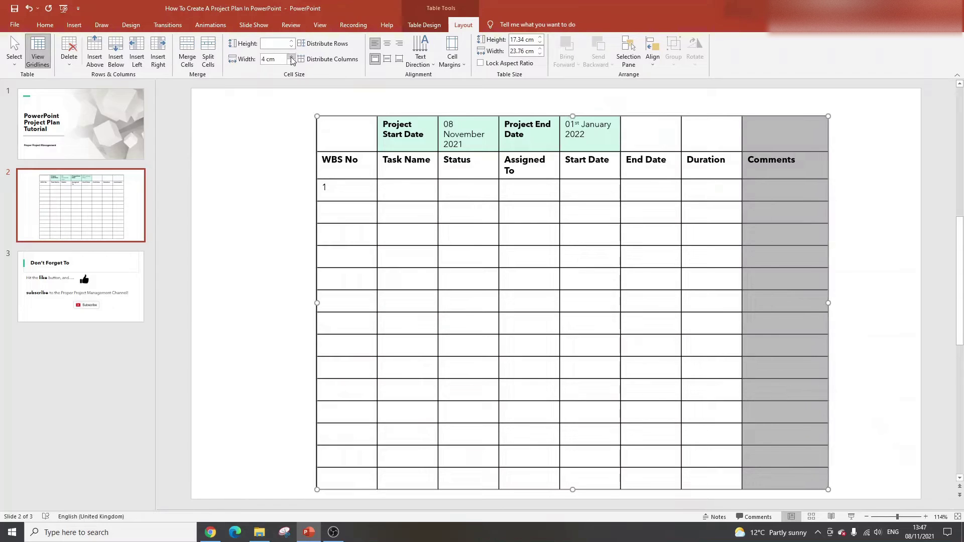
pyautogui.click(291, 57)
pyautogui.click(291, 57)
pyautogui.click(292, 57)
pyautogui.click(291, 56)
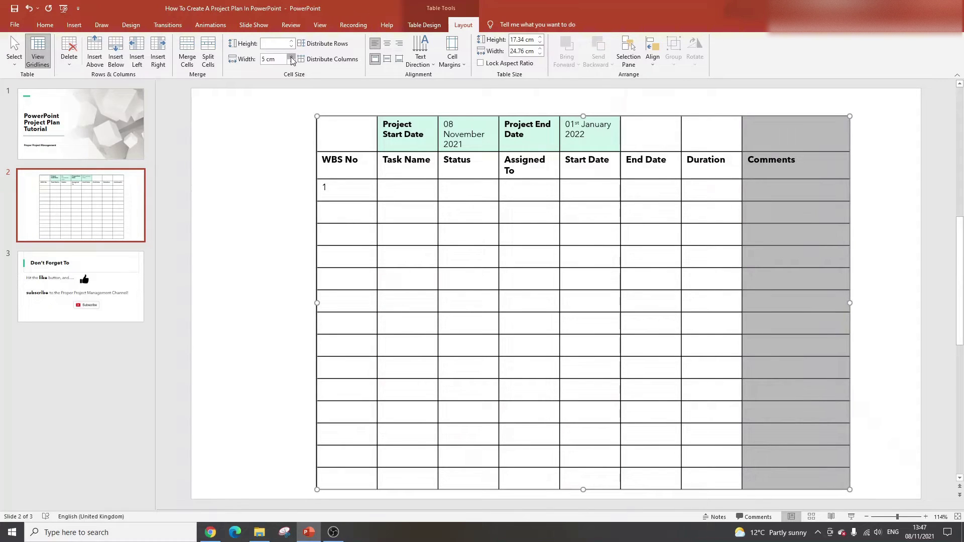
pyautogui.click(291, 56)
pyautogui.click(292, 57)
pyautogui.click(292, 57)
pyautogui.click(291, 57)
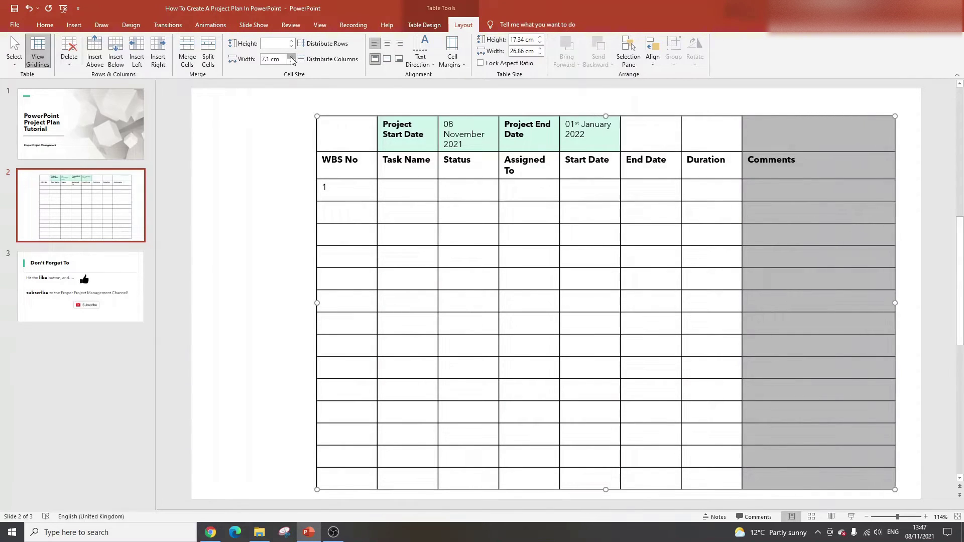
pyautogui.click(291, 57)
pyautogui.click(510, 170)
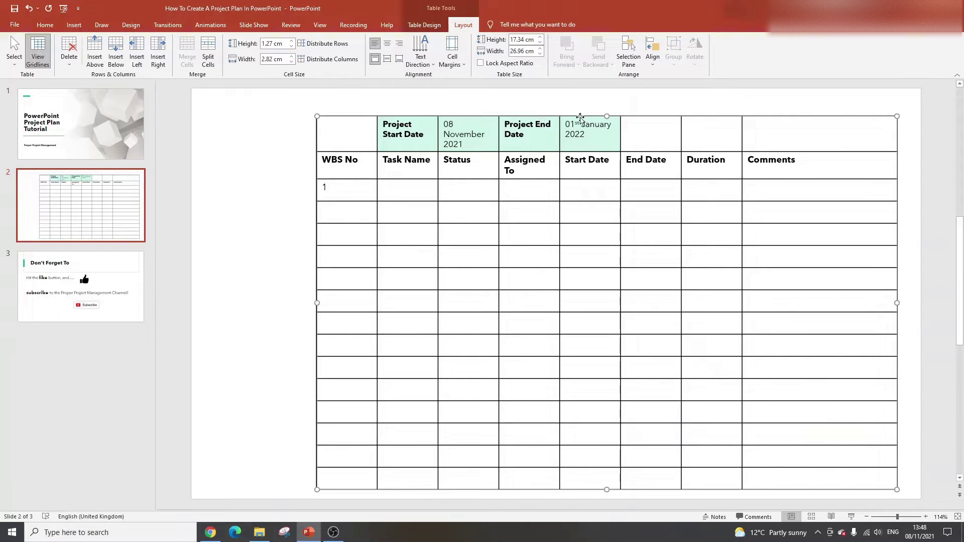
pyautogui.moveTo(598, 118); pyautogui.dragTo(554, 109)
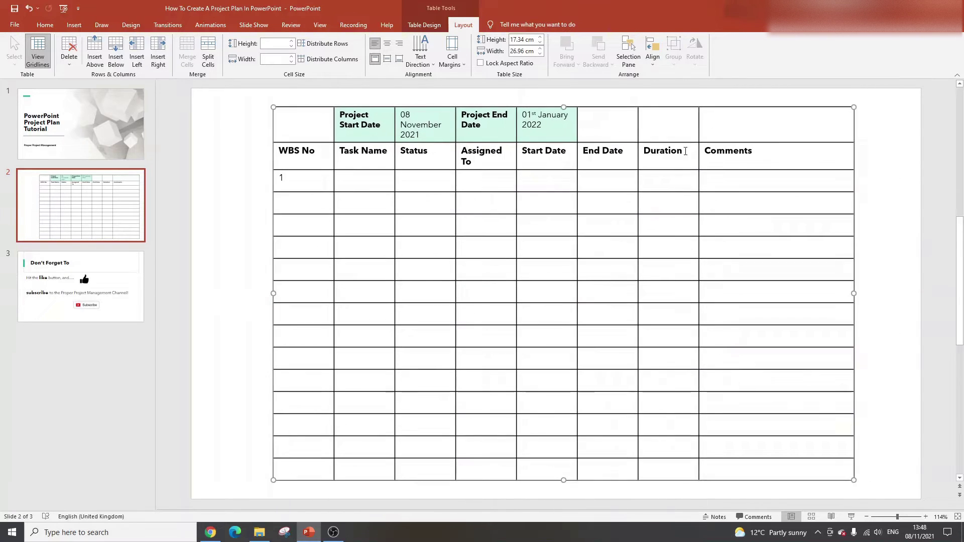
# Step: Give the WBS No to Comments heading row a light grey shading
pyautogui.moveTo(778, 155); pyautogui.dragTo(316, 151)
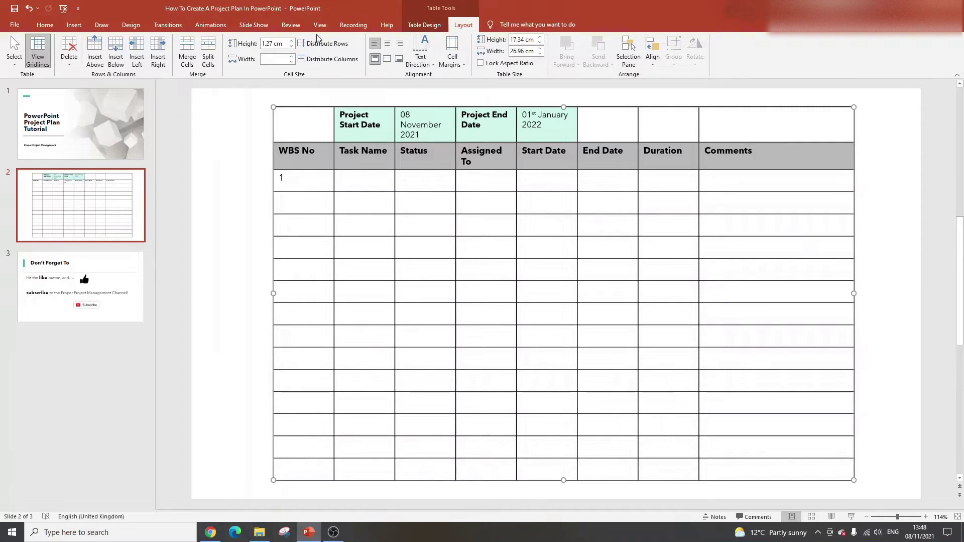
pyautogui.click(426, 26)
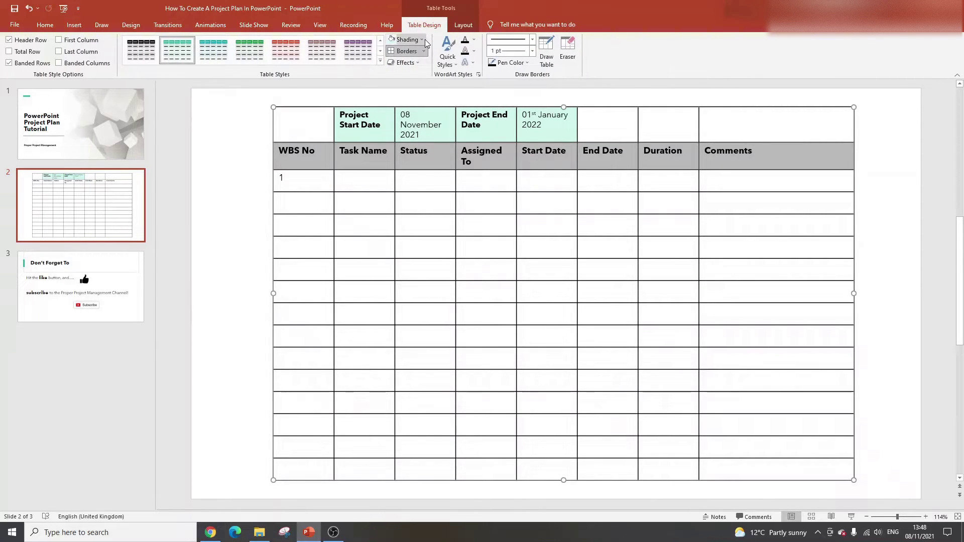
pyautogui.click(425, 39)
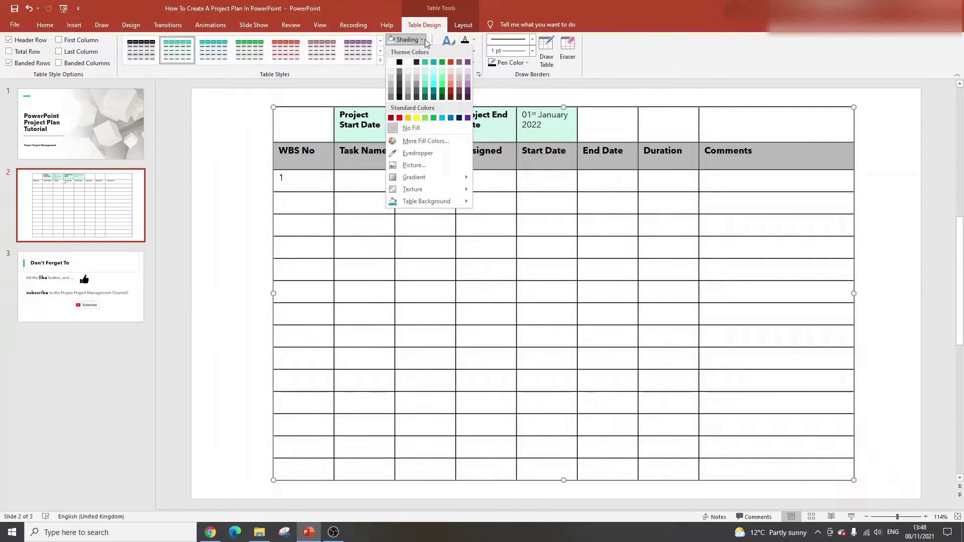
pyautogui.click(415, 73)
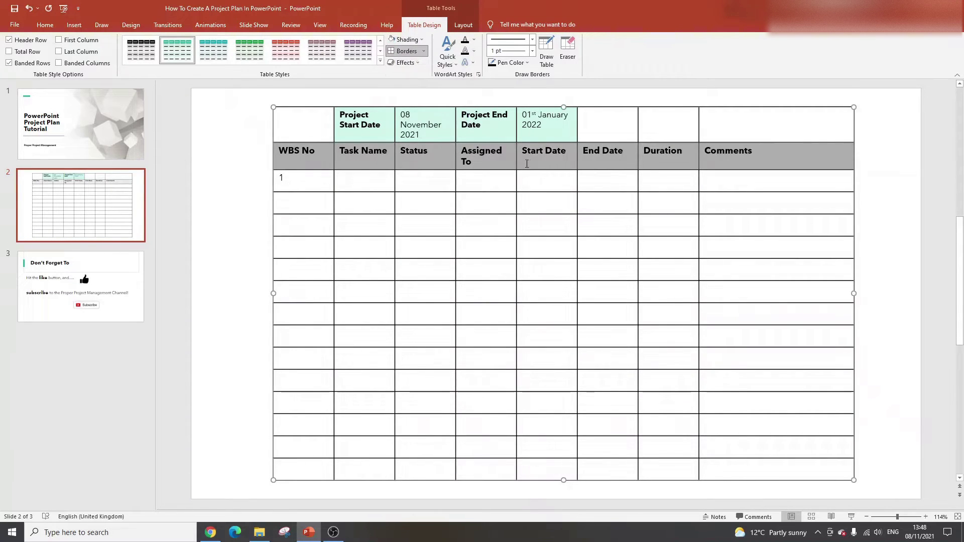
pyautogui.click(315, 158)
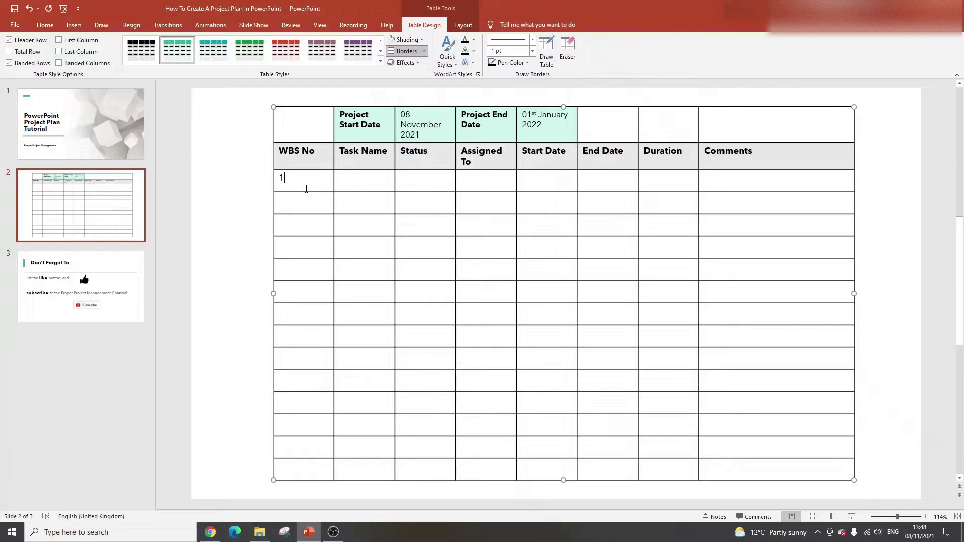
# Step: Enter the first task 'Project Conception And Initiation', correcting the 'Initation' misspelling
pyautogui.click(348, 183)
pyautogui.write('Project Conception')
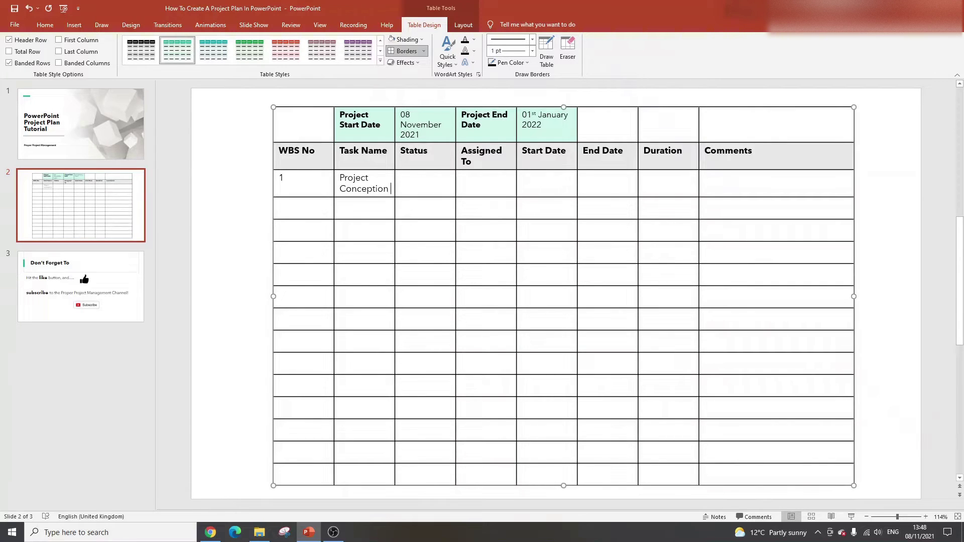
pyautogui.write(' And')
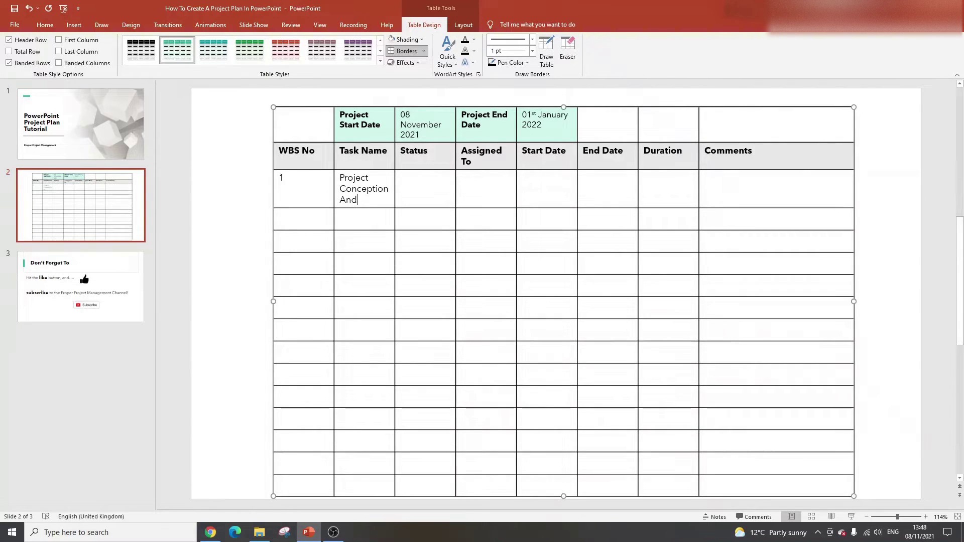
pyautogui.write(' Initation')
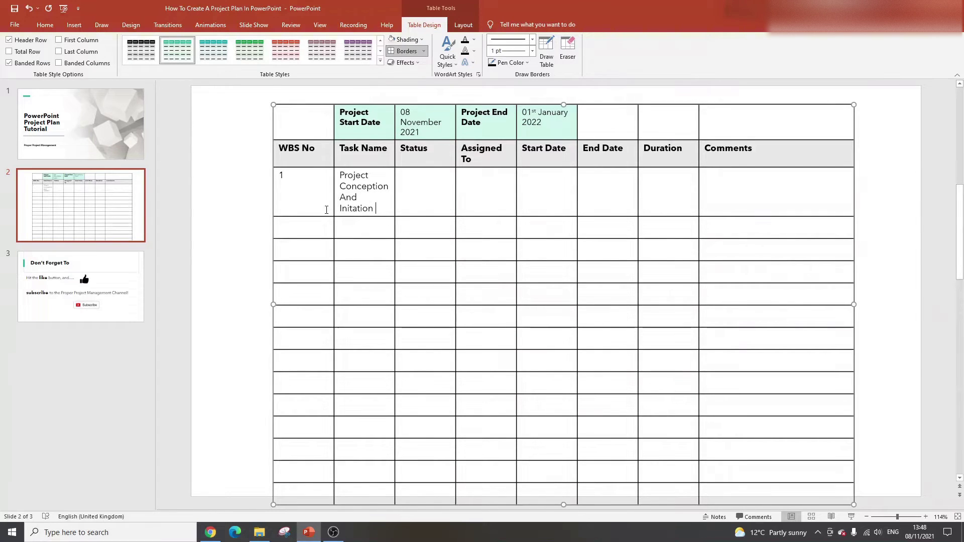
pyautogui.rightClick(359, 209)
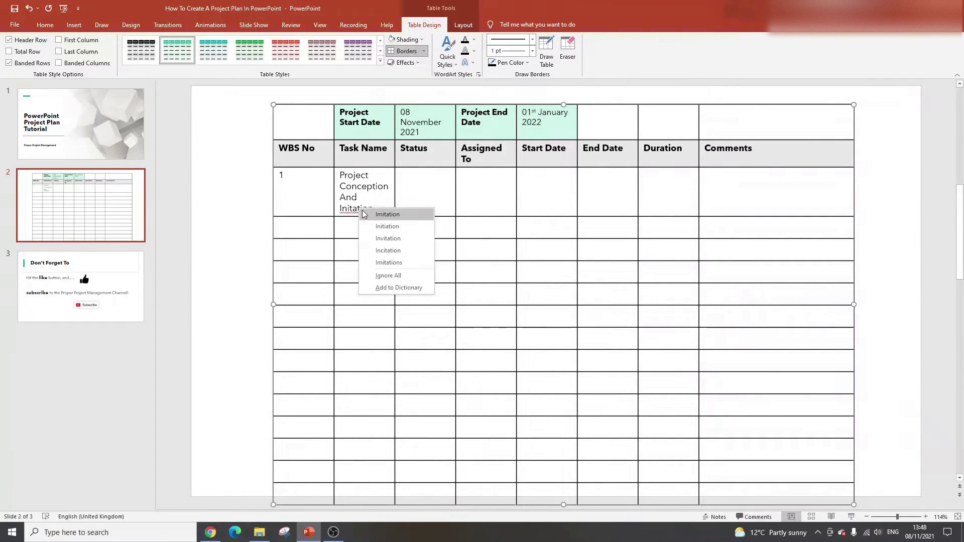
pyautogui.click(369, 227)
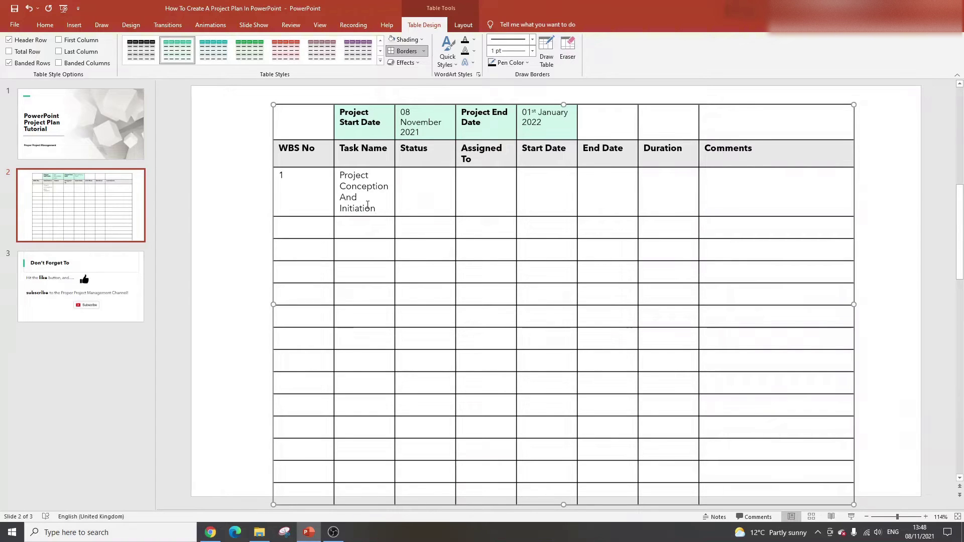
pyautogui.moveTo(375, 495)
pyautogui.mouseDown()
pyautogui.moveTo(338, 359)
pyautogui.moveTo(353, 127)
pyautogui.mouseUp()
# Step: Widen the Task Name column to 5.8 cm
pyautogui.click(352, 499)
pyautogui.moveTo(360, 497)
pyautogui.mouseDown()
pyautogui.moveTo(344, 434)
pyautogui.moveTo(343, 130)
pyautogui.mouseUp()
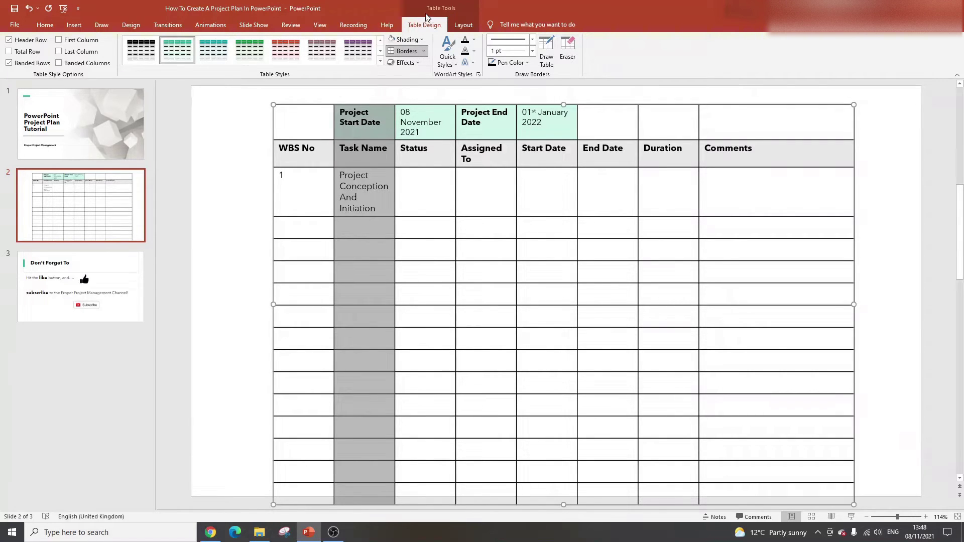
pyautogui.click(463, 25)
pyautogui.click(291, 57)
pyautogui.click(291, 56)
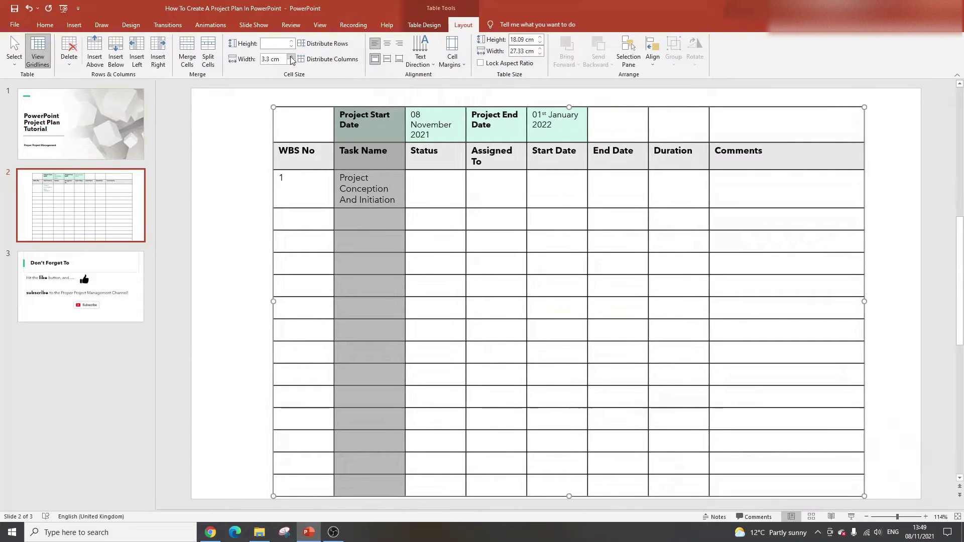
pyautogui.click(291, 57)
pyautogui.click(292, 56)
pyautogui.click(291, 56)
pyautogui.click(292, 56)
pyautogui.click(291, 57)
pyautogui.click(291, 57)
pyautogui.click(291, 56)
pyautogui.click(291, 57)
pyautogui.click(291, 56)
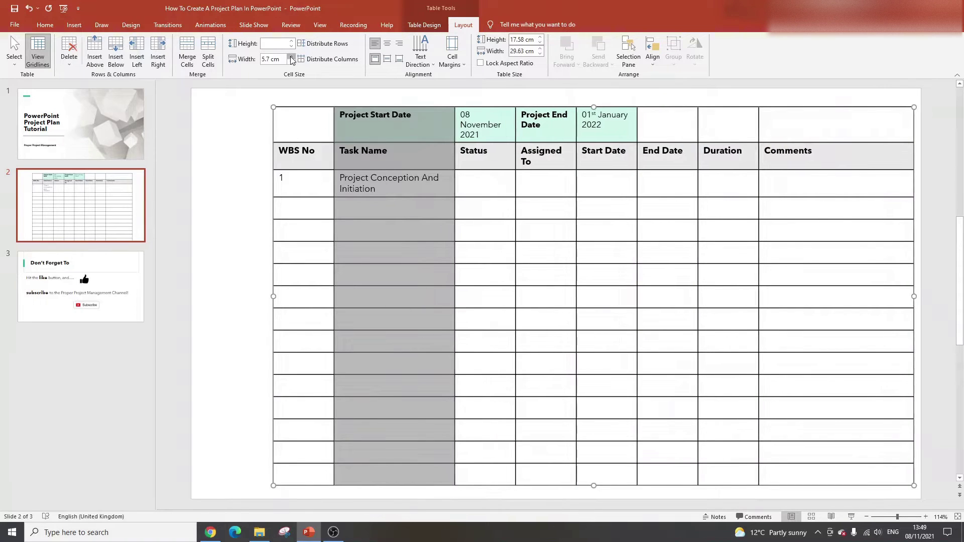
pyautogui.click(291, 57)
pyautogui.click(292, 56)
# Step: Shift the whole table up and to the left on the slide
pyautogui.click(225, 132)
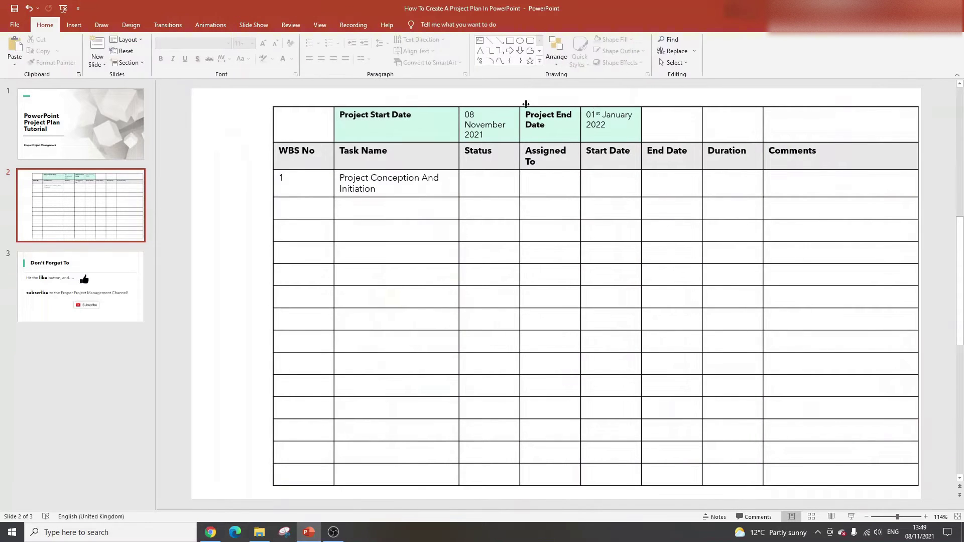
pyautogui.click(539, 114)
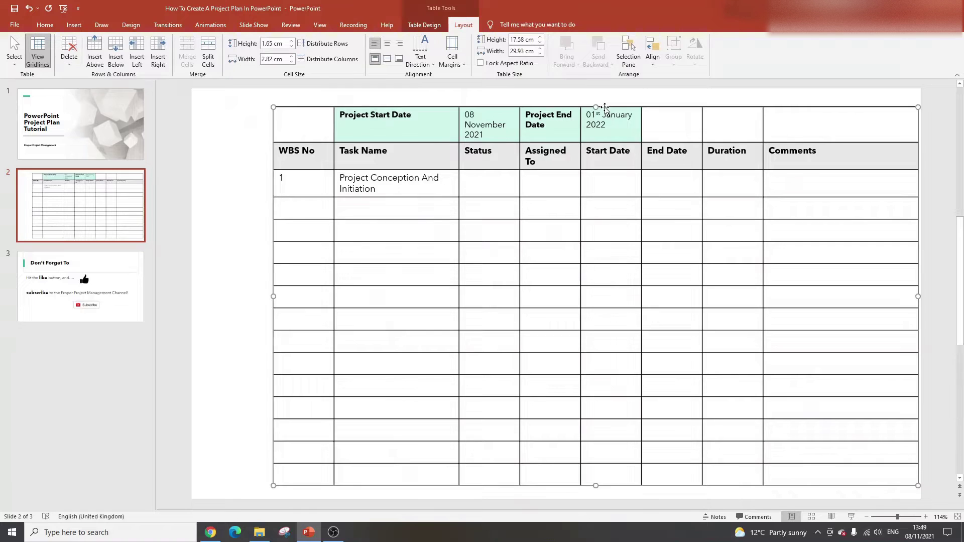
pyautogui.moveTo(605, 108); pyautogui.dragTo(583, 101)
pyautogui.click(413, 181)
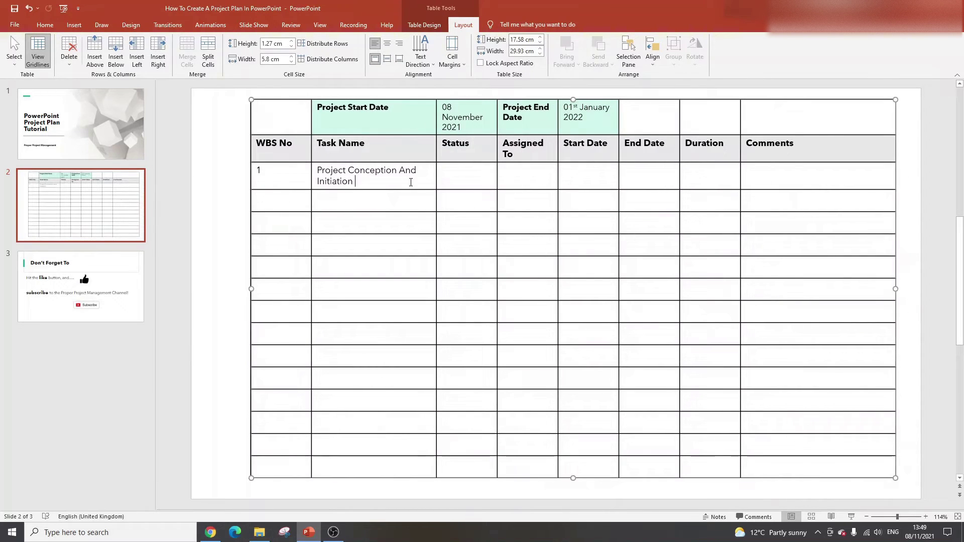
pyautogui.click(290, 175)
# Step: Enter 1.1 in the WBS No cell and Research as its task name
pyautogui.click(280, 200)
pyautogui.write('1.1')
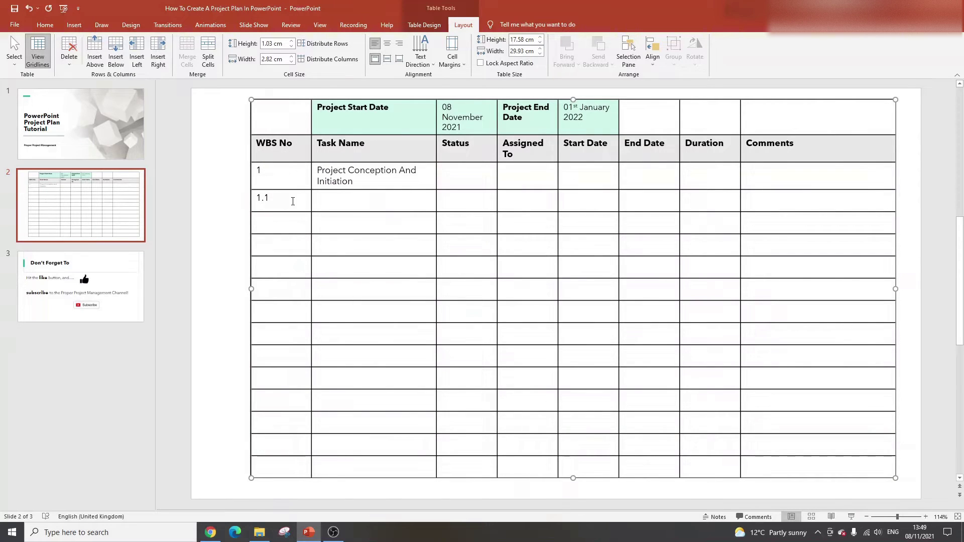
pyautogui.click(320, 200)
pyautogui.write('Research')
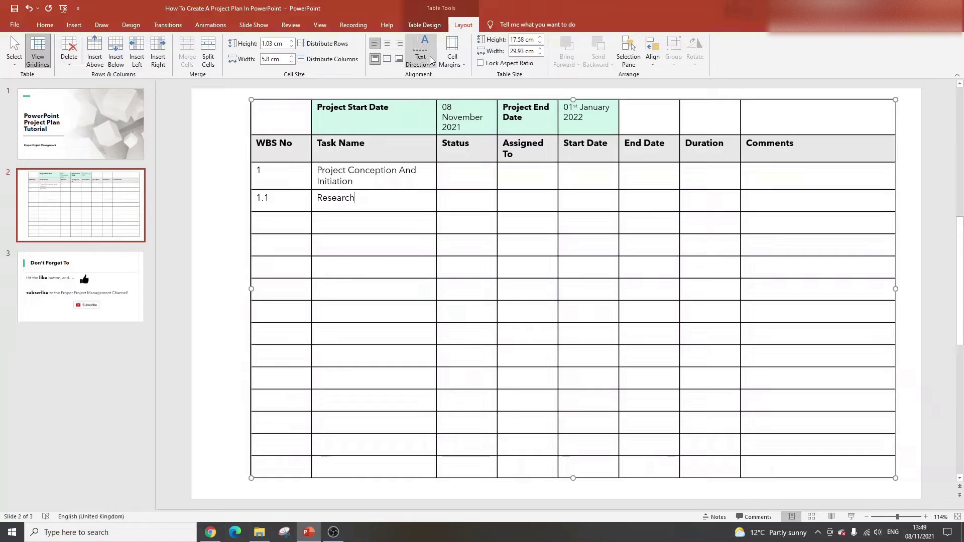
# Step: Left-align Research and indent it under Project Conception And Initiation
pyautogui.click(44, 25)
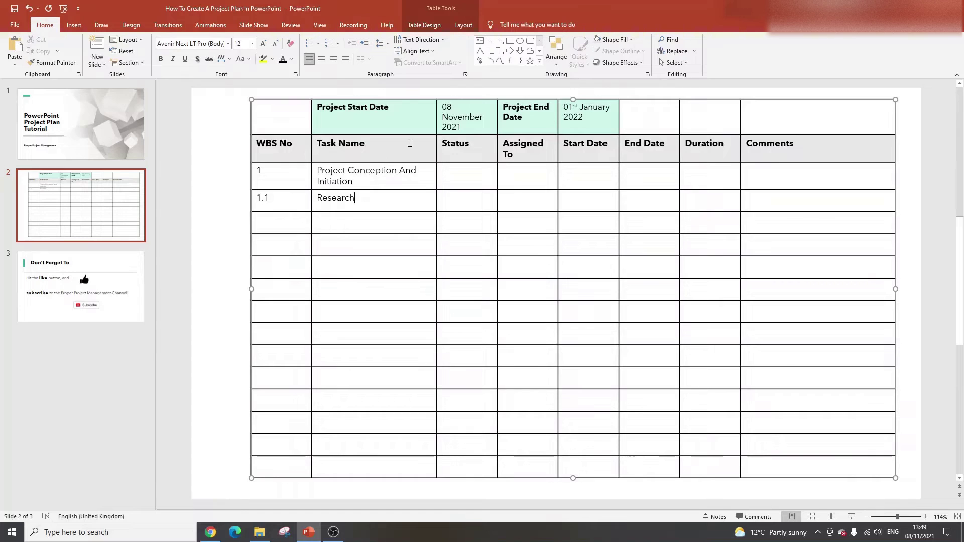
pyautogui.moveTo(361, 200); pyautogui.dragTo(315, 200)
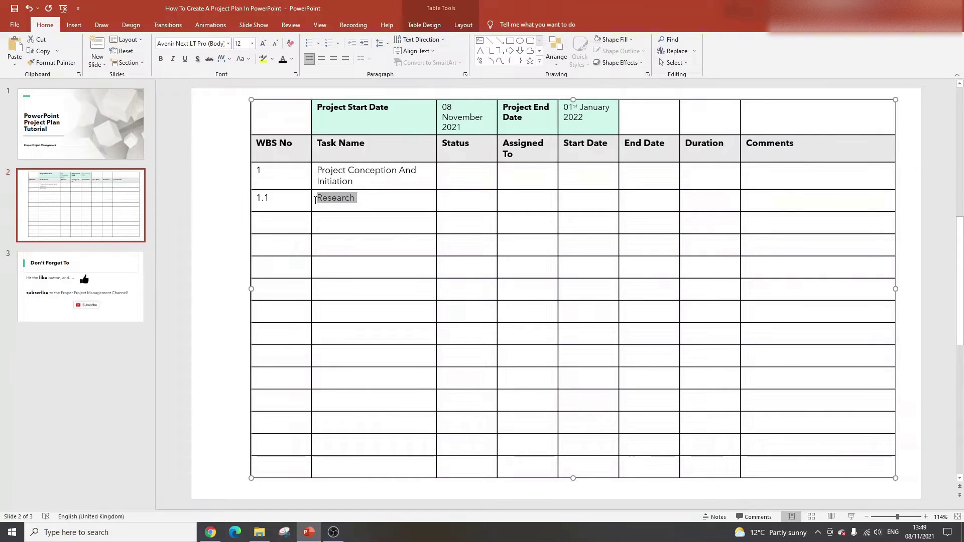
pyautogui.click(321, 59)
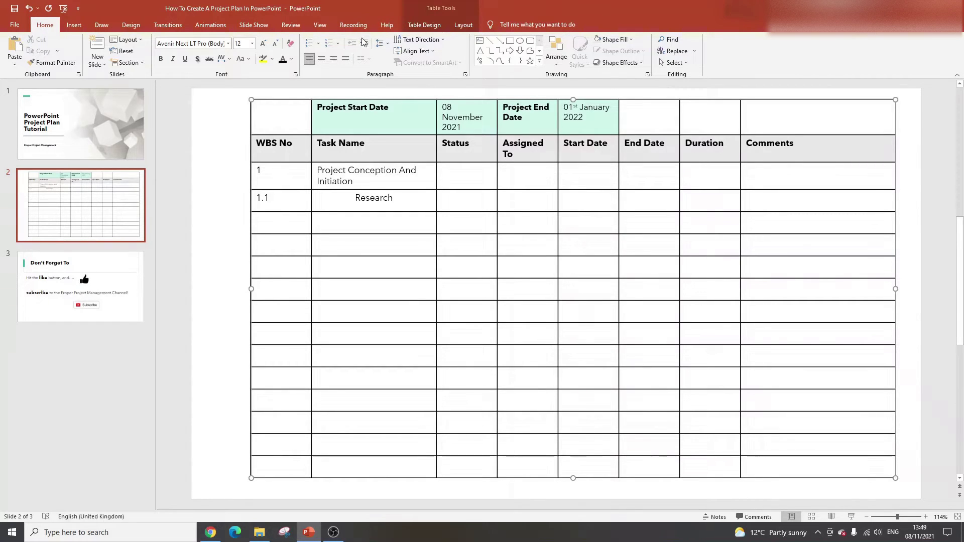
pyautogui.doubleClick(356, 198)
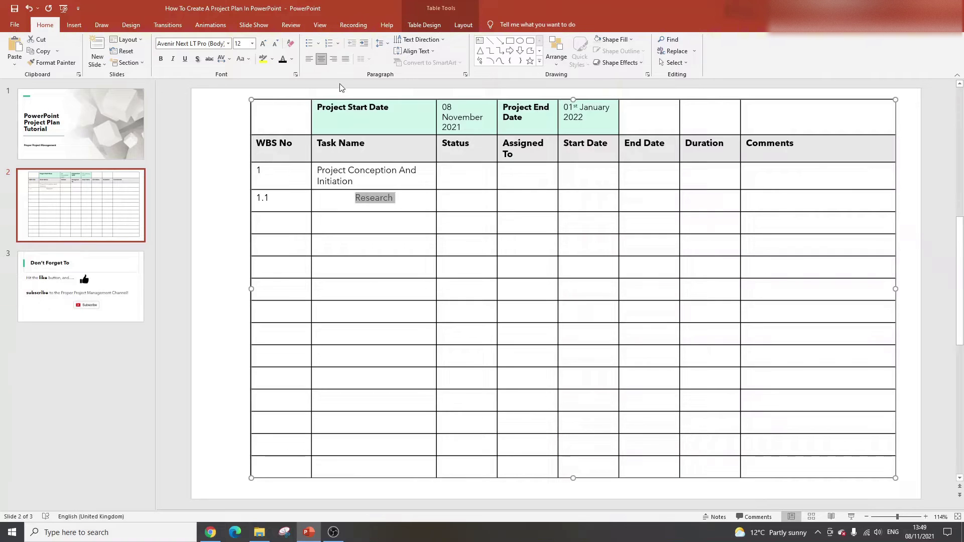
pyautogui.click(309, 59)
pyautogui.click(363, 43)
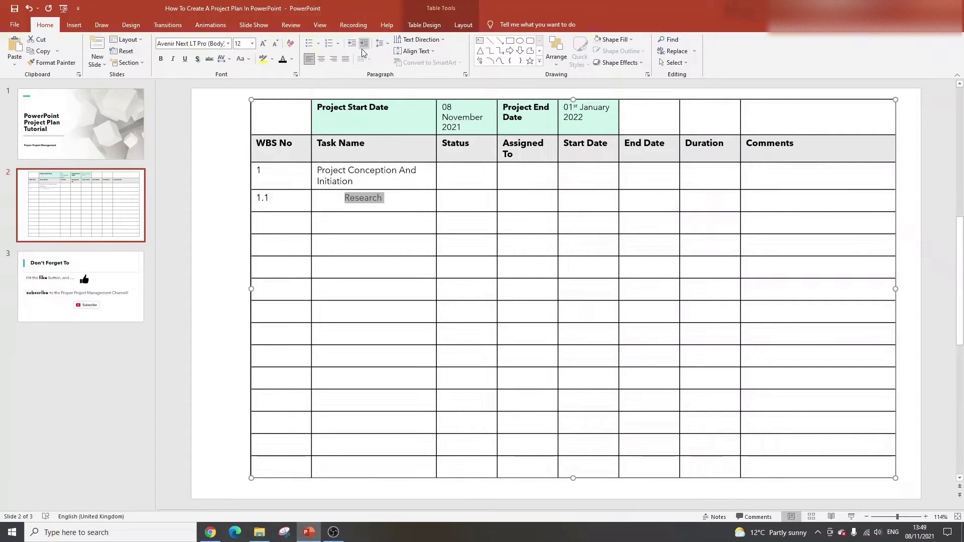
pyautogui.click(398, 200)
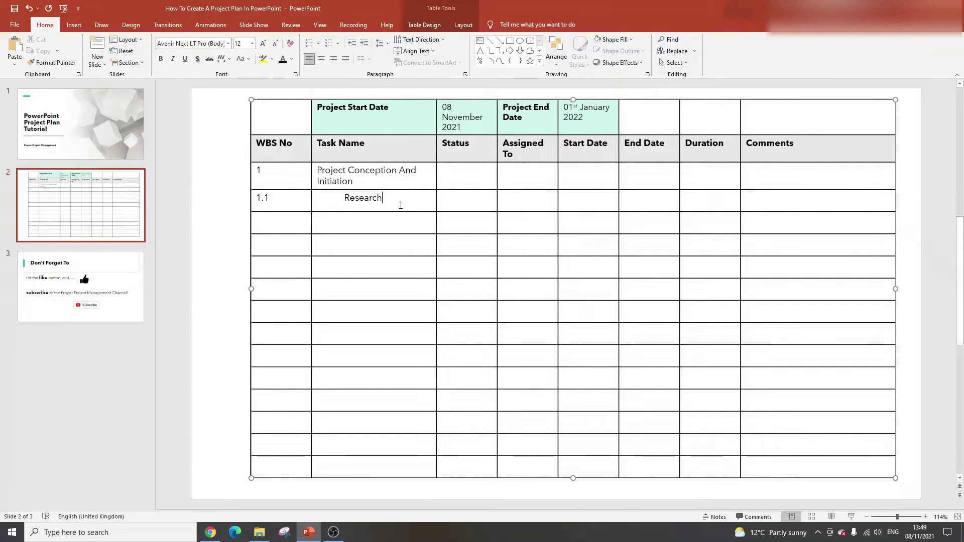
pyautogui.click(458, 177)
pyautogui.tripleClick(358, 170)
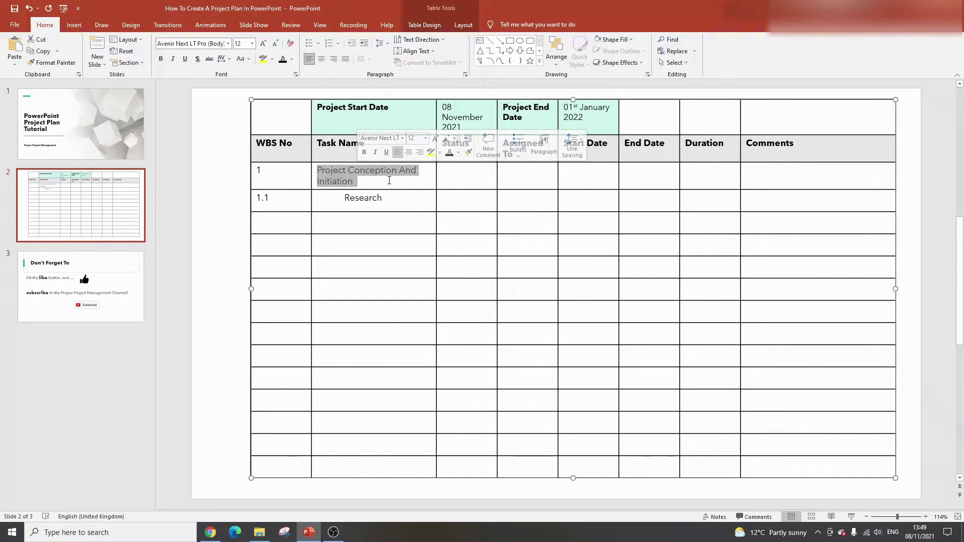
pyautogui.doubleClick(374, 200)
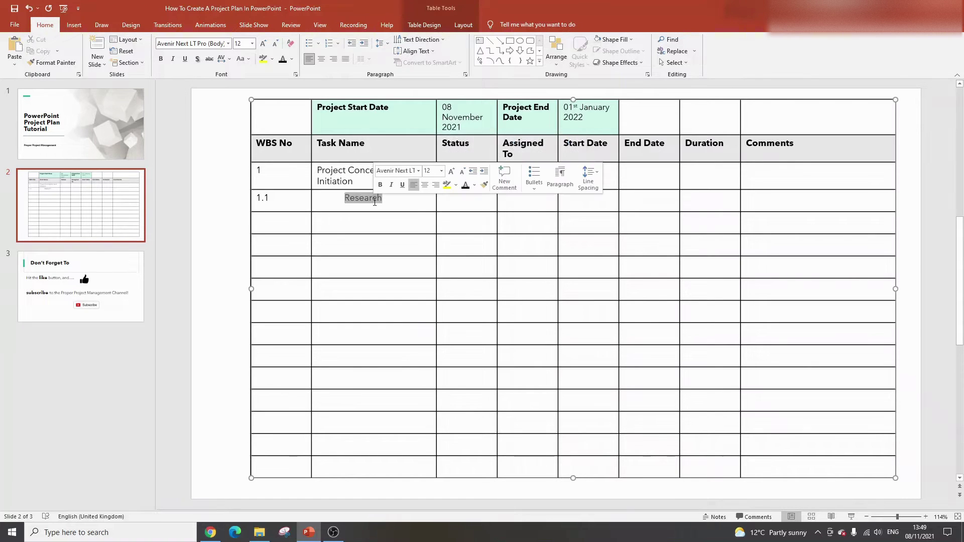
pyautogui.click(356, 226)
# Step: Add Stakeholder Mapping as a task name and indent it to match Research
pyautogui.write('Stake')
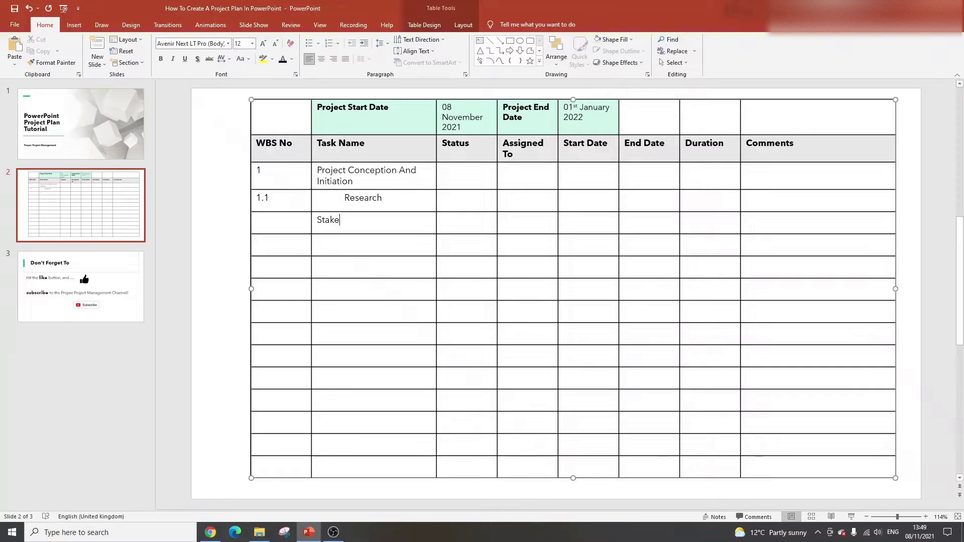
pyautogui.write('holder Mapping')
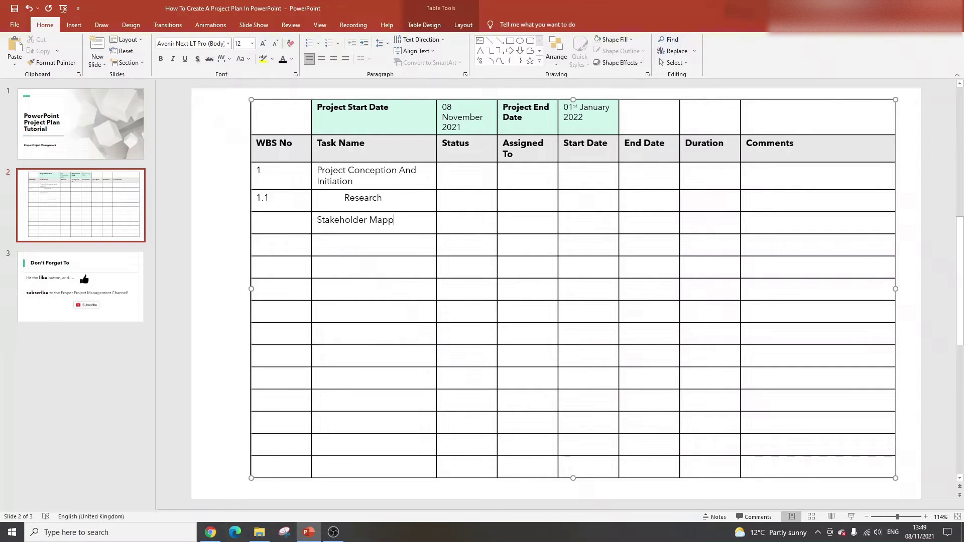
pyautogui.tripleClick(362, 220)
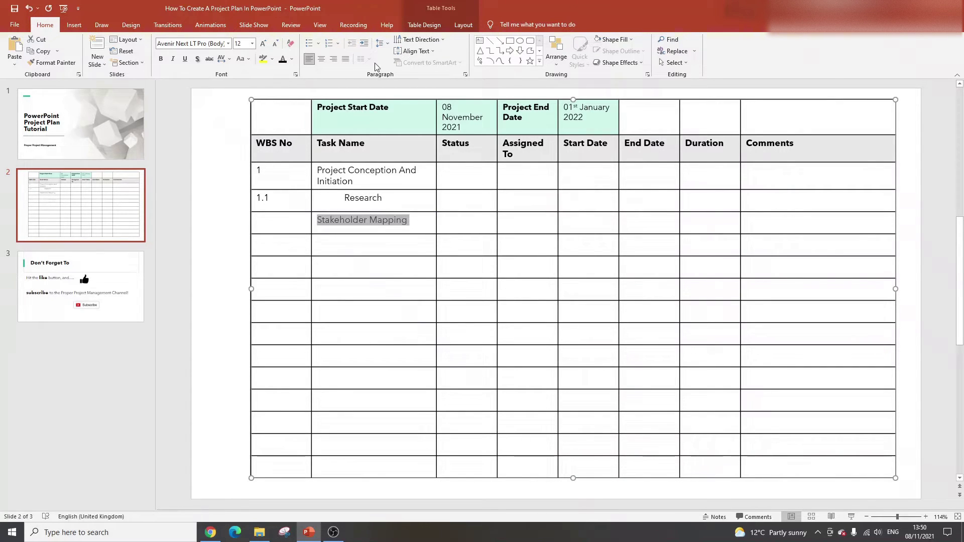
pyautogui.click(364, 43)
# Step: Add phase 2 Project Planning, number Stakeholder Mapping 1.2, and enter Scope and goal setting and Budget
pyautogui.click(358, 240)
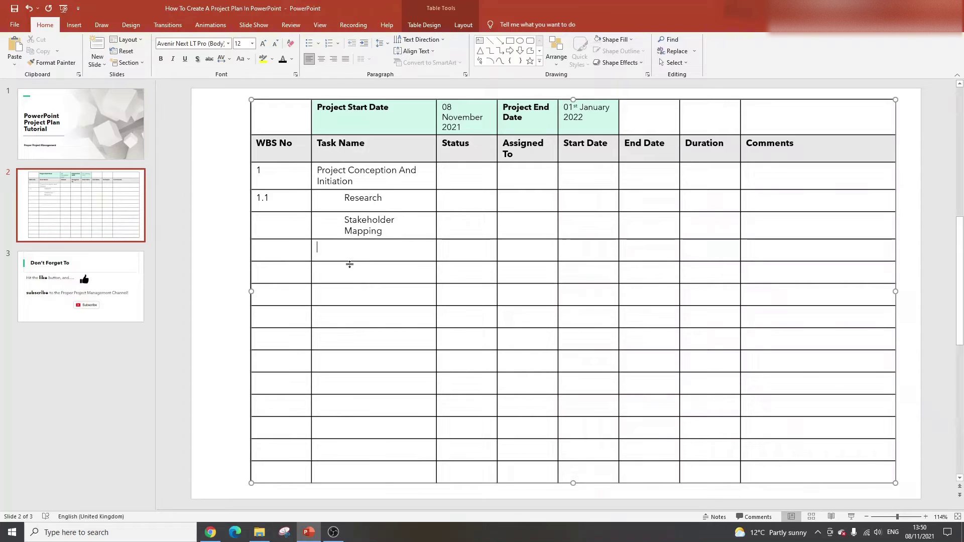
pyautogui.write('Project ')
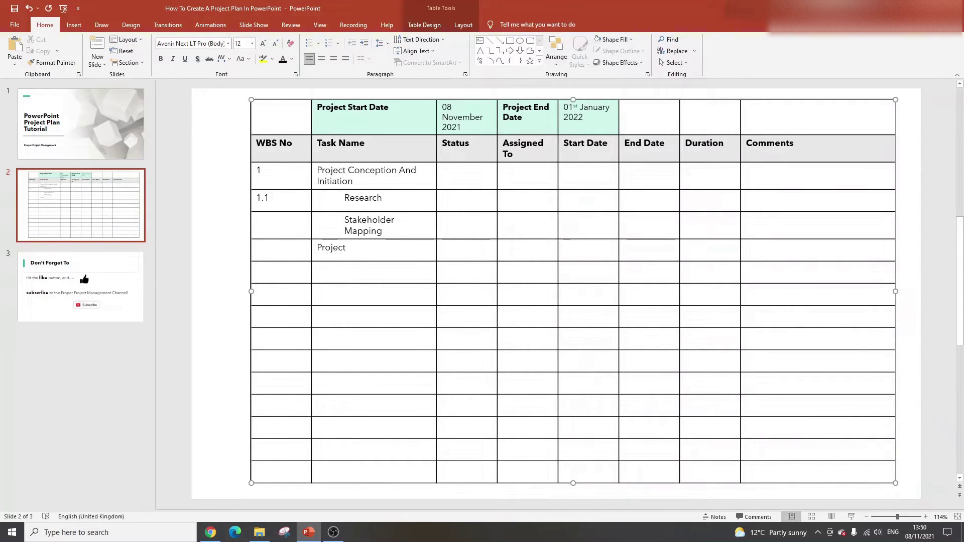
pyautogui.write('Planning')
pyautogui.write('2')
pyautogui.click(289, 223)
pyautogui.write('1.2')
pyautogui.write('Scope and go')
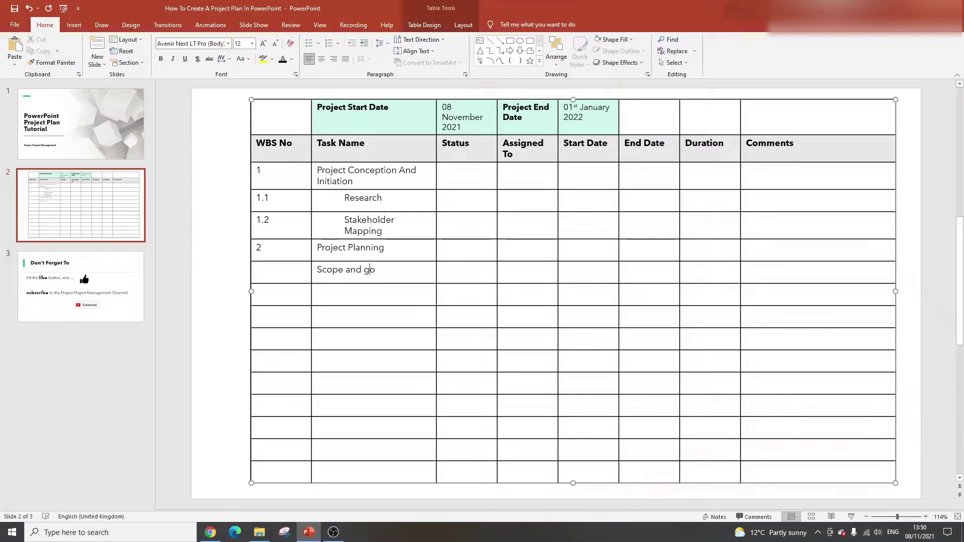
pyautogui.write('al setting')
pyautogui.click(378, 293)
pyautogui.write('Budget')
# Step: Indent Scope and goal setting and Budget, number them, and add phase 3 Project Launch & Execution
pyautogui.moveTo(370, 299); pyautogui.dragTo(316, 271)
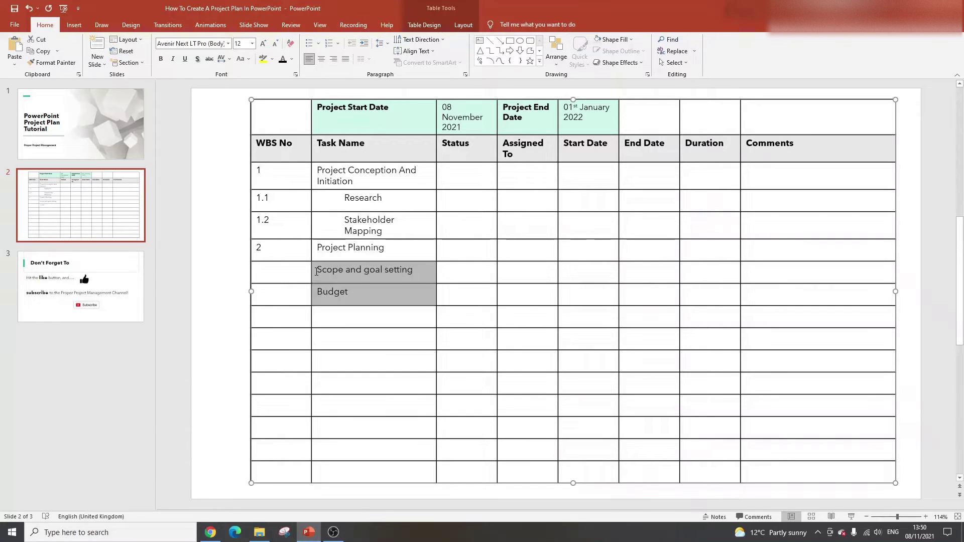
pyautogui.click(364, 43)
pyautogui.click(292, 281)
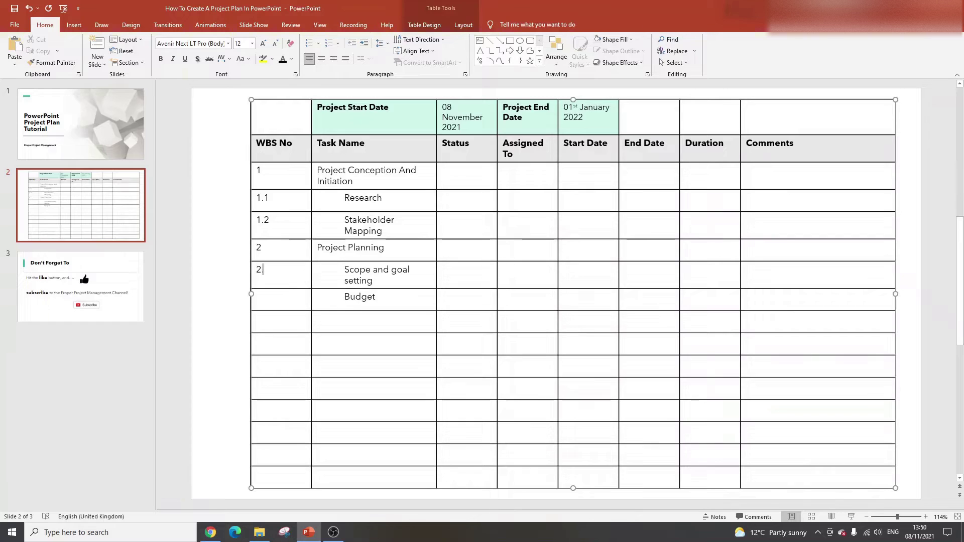
pyautogui.write('2.2Proje')
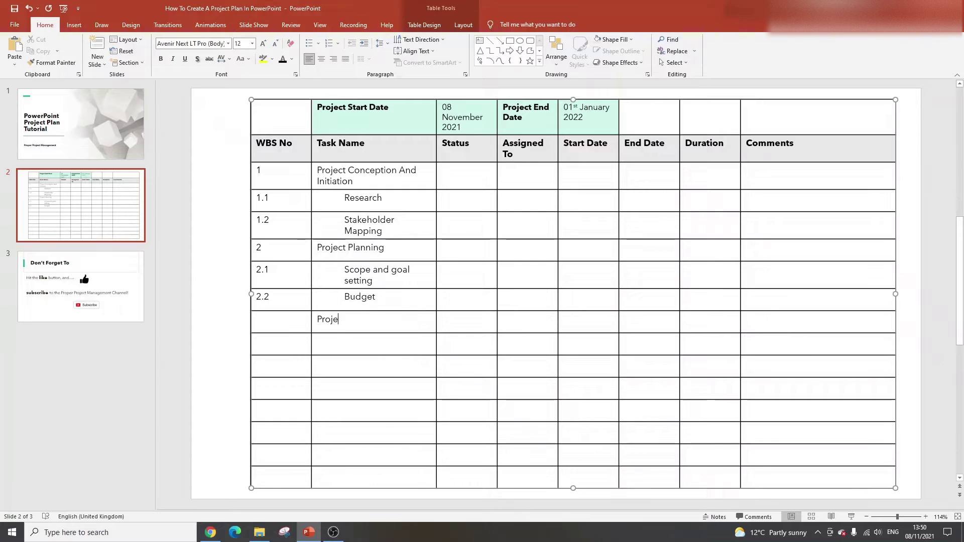
pyautogui.write('ct Launch &')
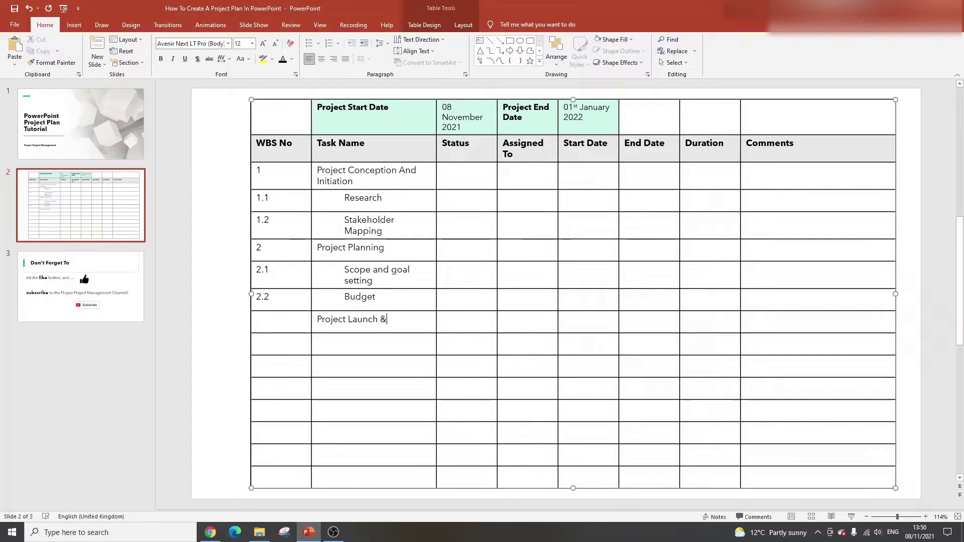
pyautogui.write(' Execution')
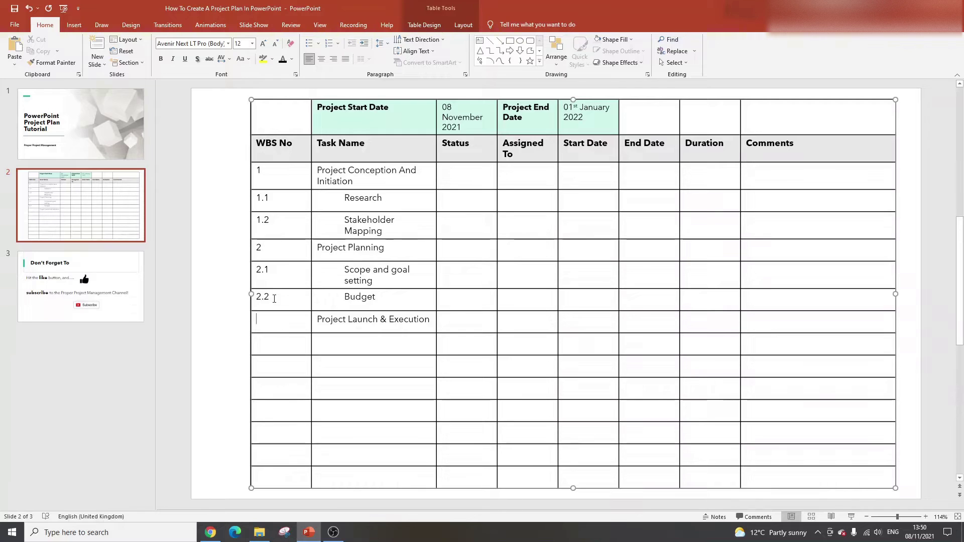
pyautogui.write('3')
# Step: Add task names Status & Tracking, Project Updates, KPIs, Project Performance and Monitoring, and Project Closure
pyautogui.click(348, 346)
pyautogui.write('S')
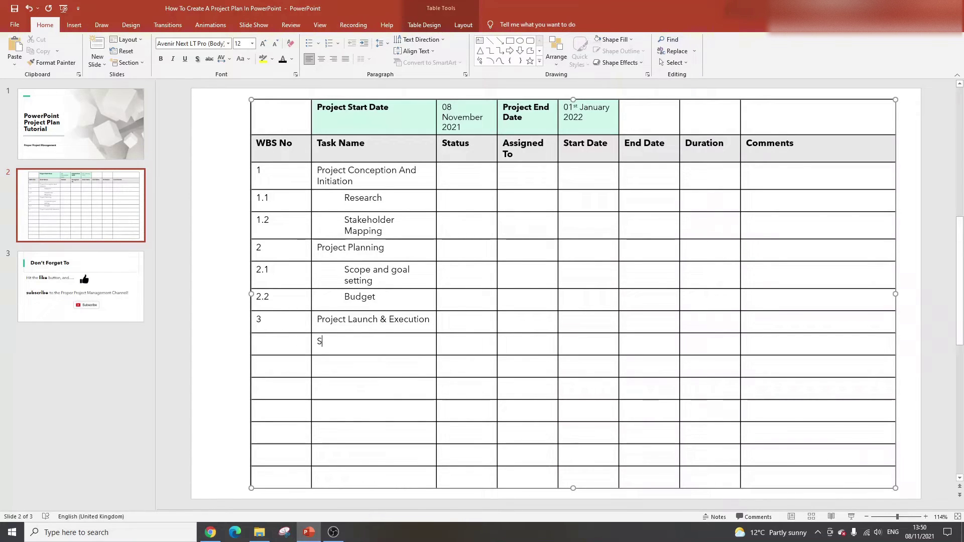
pyautogui.write('tatus & Tracking')
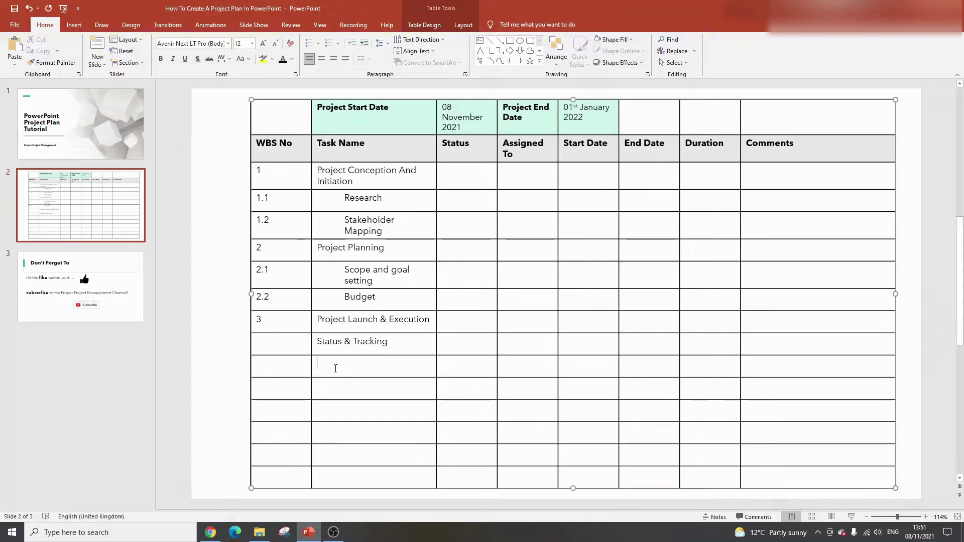
pyautogui.write('Project Upd')
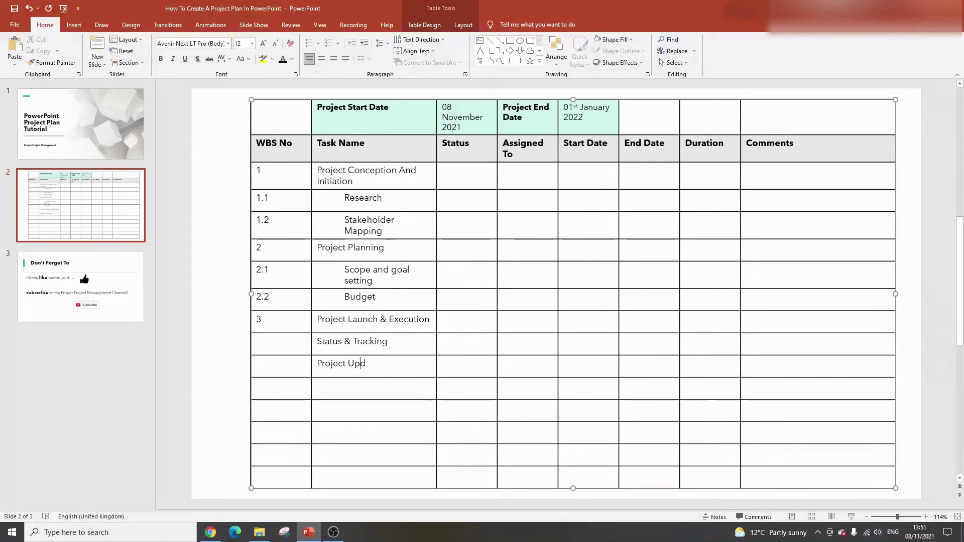
pyautogui.write('ates')
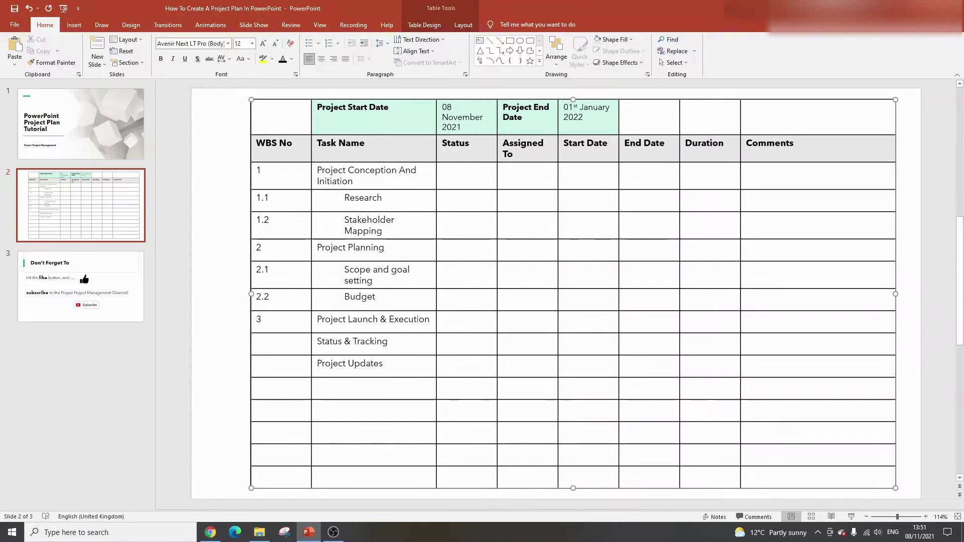
pyautogui.click(342, 396)
pyautogui.write('KPIs')
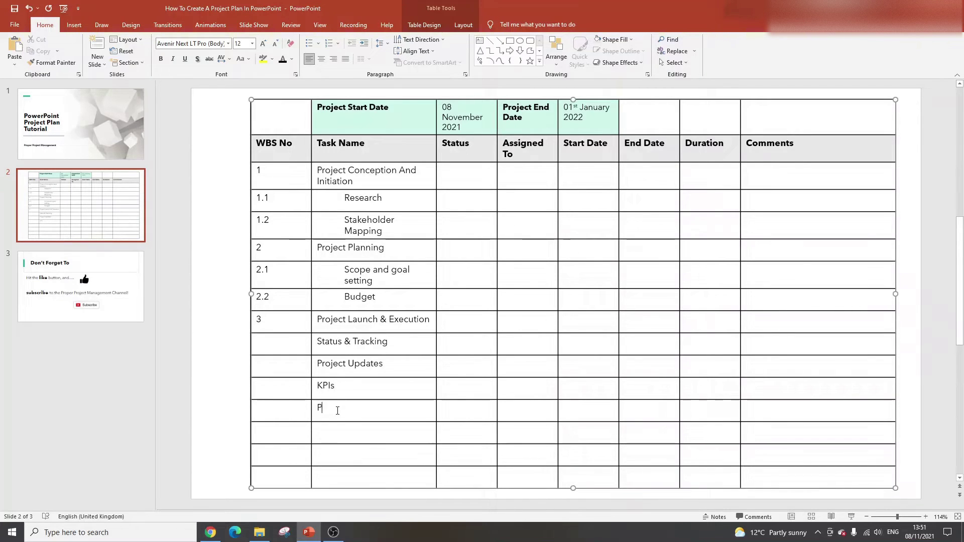
pyautogui.write('Project Performanc')
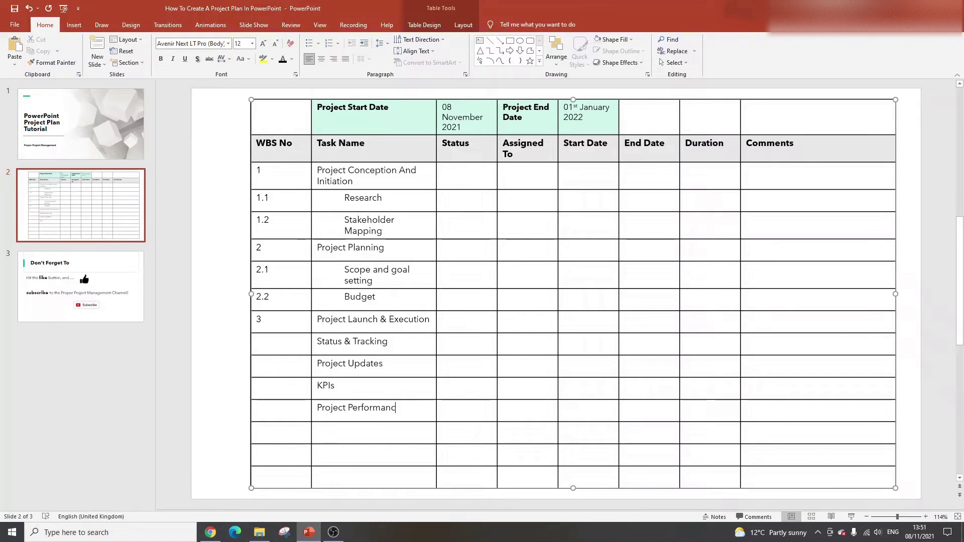
pyautogui.write('e and M')
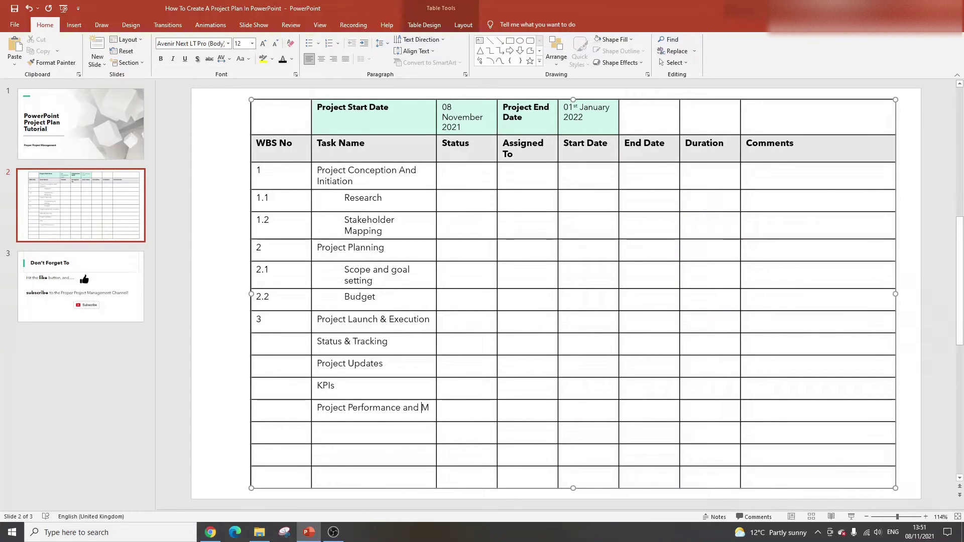
pyautogui.write('onitoring')
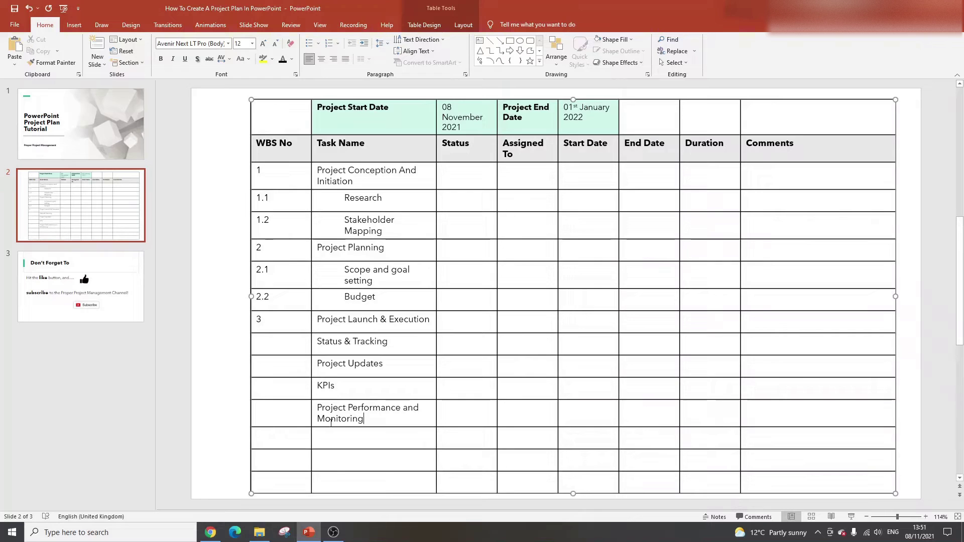
pyautogui.click(322, 478)
pyautogui.write('Pro')
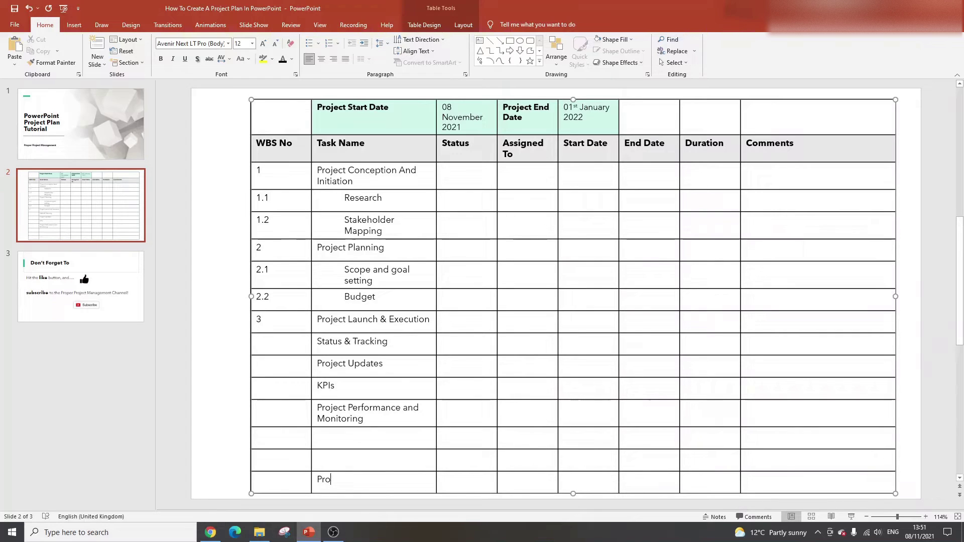
pyautogui.write('ject Closure')
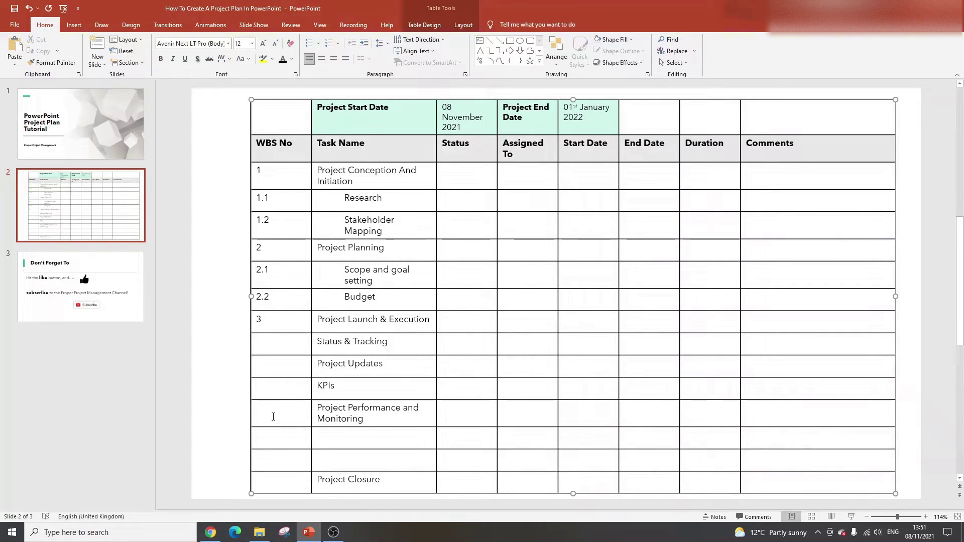
# Step: Indent the three phase 3 subtasks Status & Tracking, Project Updates and KPIs
pyautogui.click(284, 346)
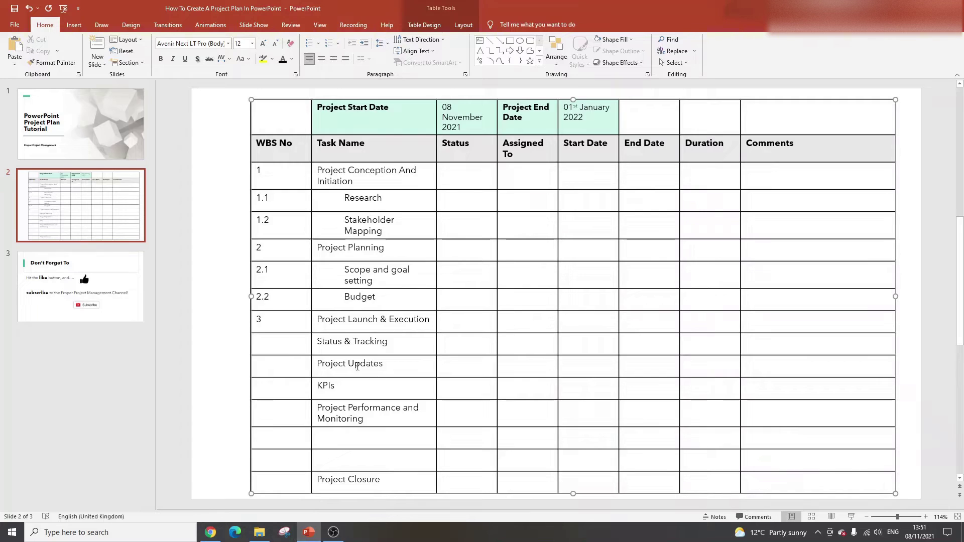
pyautogui.moveTo(314, 341); pyautogui.dragTo(346, 389)
pyautogui.click(364, 43)
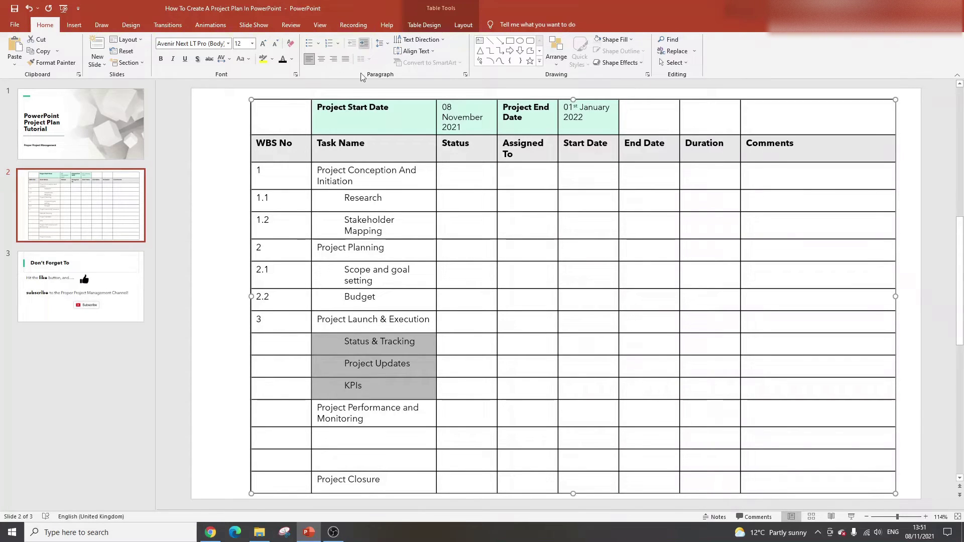
# Step: Fill WBS numbers 3.1, 3.2, 3.3 through 5 and start the 4.1 task name
pyautogui.click(289, 345)
pyautogui.write('3.1')
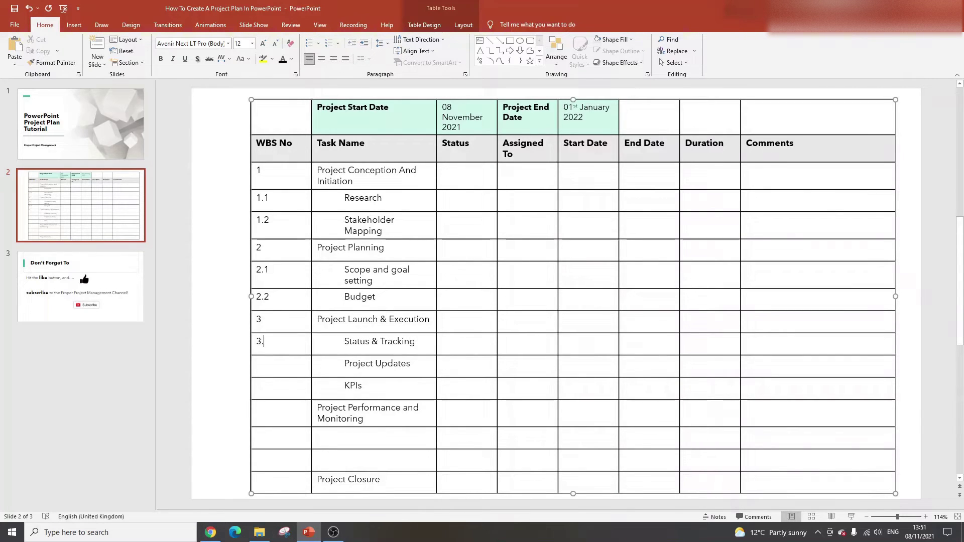
pyautogui.click(283, 363)
pyautogui.write('3.2')
pyautogui.click(279, 380)
pyautogui.write('3.3')
pyautogui.click(285, 408)
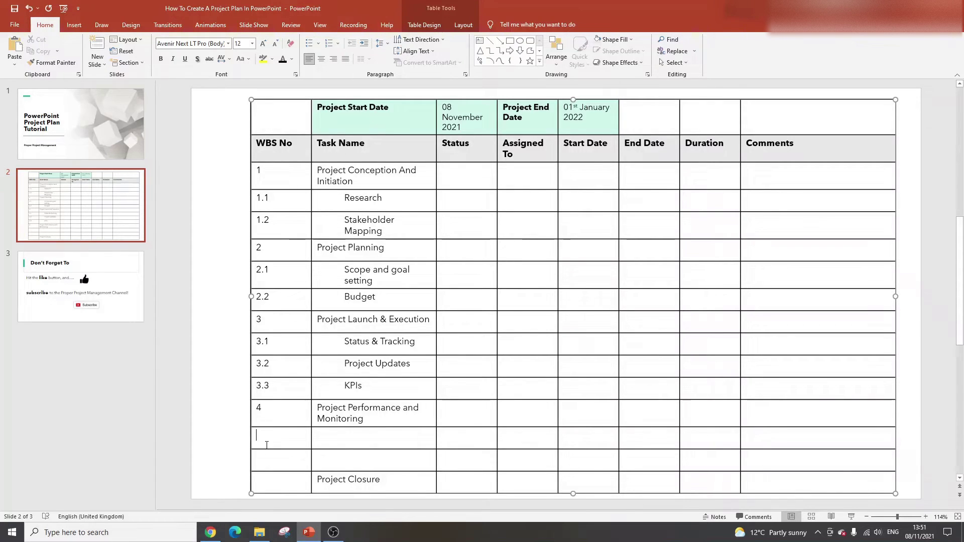
pyautogui.write('4')
pyautogui.write('4.2')
pyautogui.write('5')
pyautogui.click(346, 436)
pyautogui.write('Project')
# Step: Enter Quality Deliverables and Effort and cost tracking in rows 4.1 and 4.2, and indent both
pyautogui.press('BackSpace')
pyautogui.press('BackSpace')
pyautogui.press('BackSpace')
pyautogui.press('BackSpace')
pyautogui.press('BackSpace')
pyautogui.press('BackSpace')
pyautogui.press('BackSpace')
pyautogui.press('BackSpace')
pyautogui.write('Quality Del')
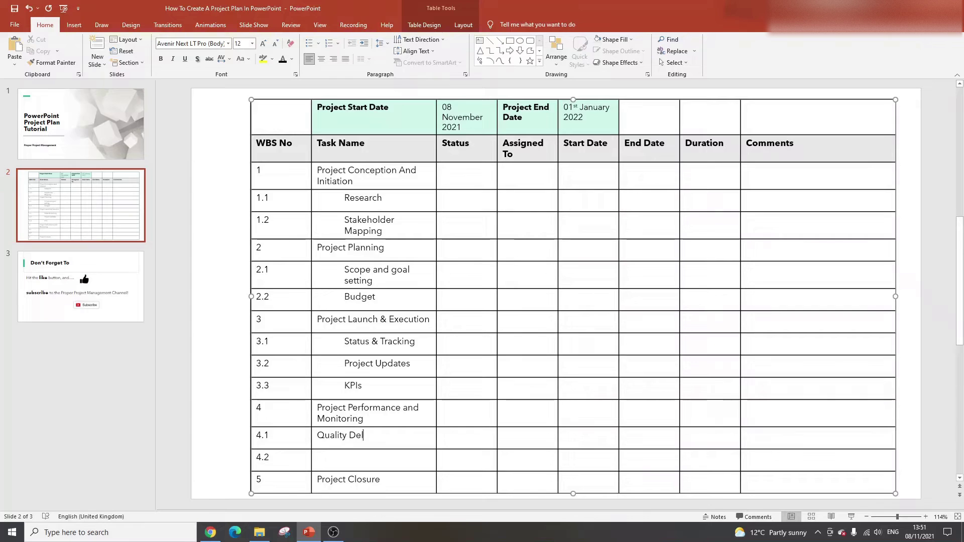
pyautogui.write('iverables')
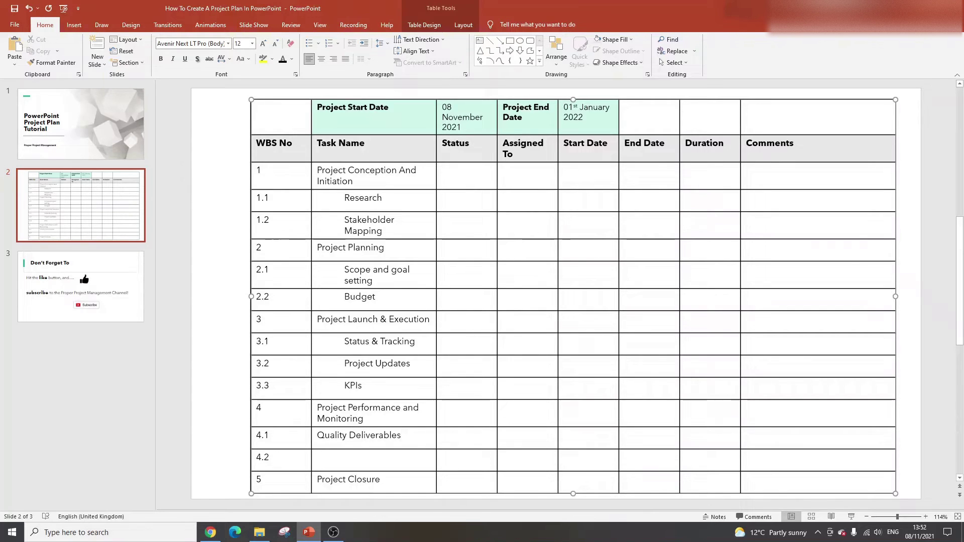
pyautogui.click(343, 457)
pyautogui.write('Effort and cost trackin')
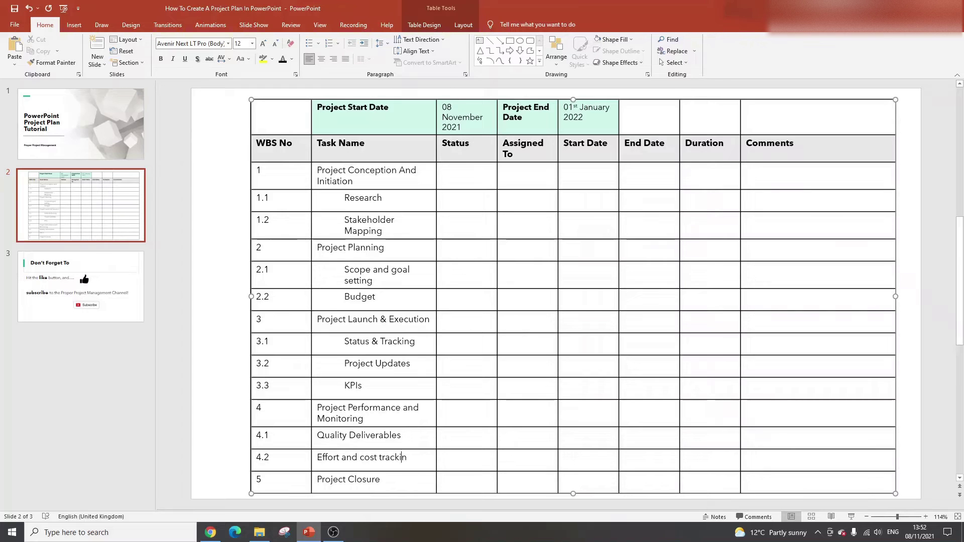
pyautogui.write('g')
pyautogui.keyDown('shift'); pyautogui.click(378, 443); pyautogui.keyUp('shift')
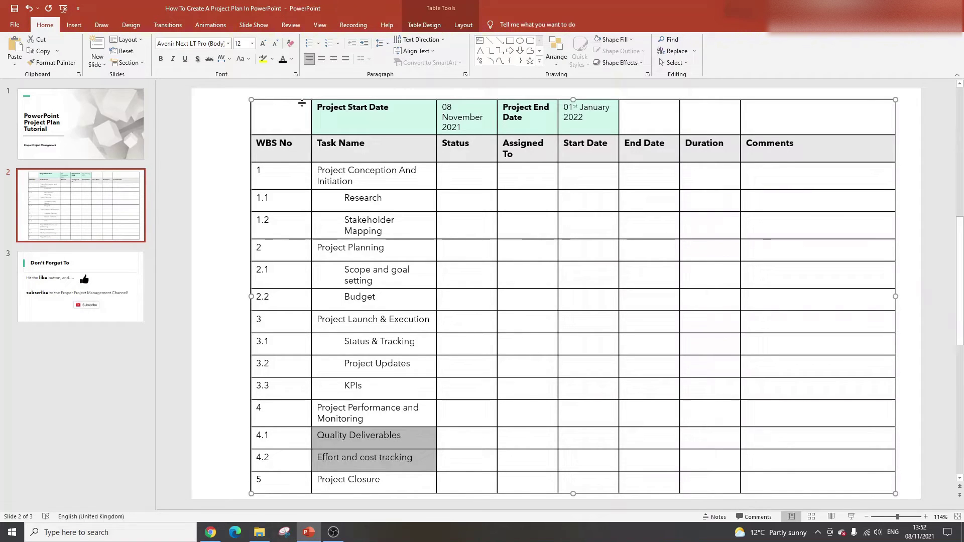
pyautogui.click(363, 43)
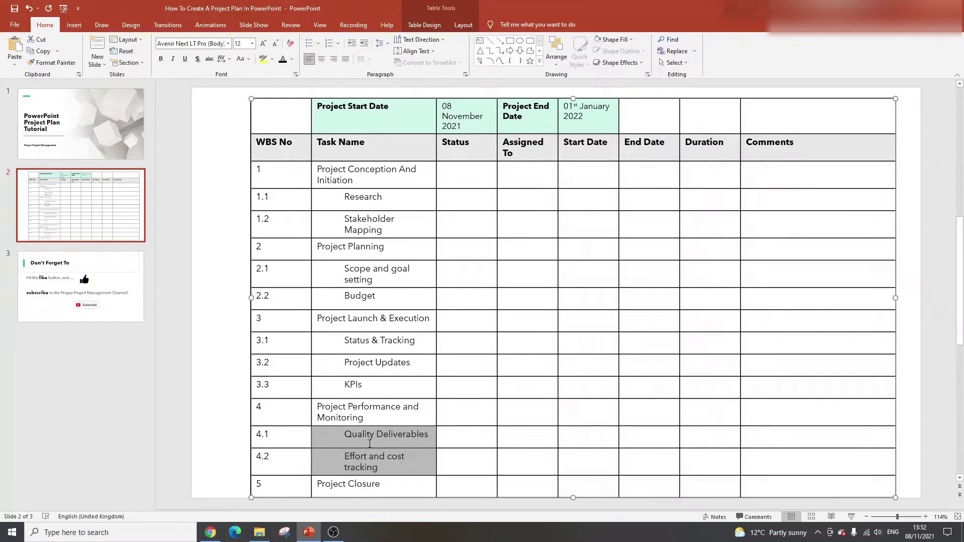
pyautogui.click(337, 180)
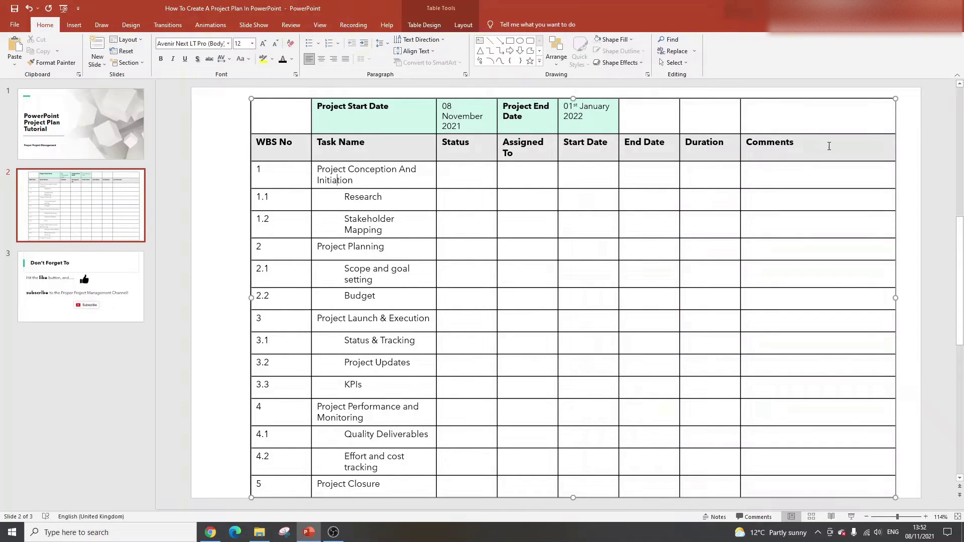
pyautogui.moveTo(813, 143); pyautogui.dragTo(271, 147)
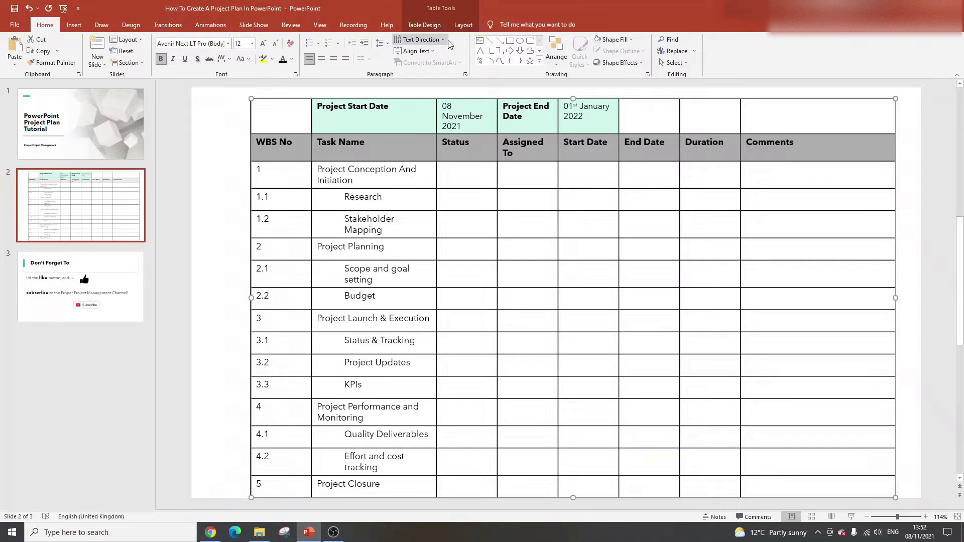
# Step: Shade the header row darker grey and the phase 1 row light grey
pyautogui.click(425, 24)
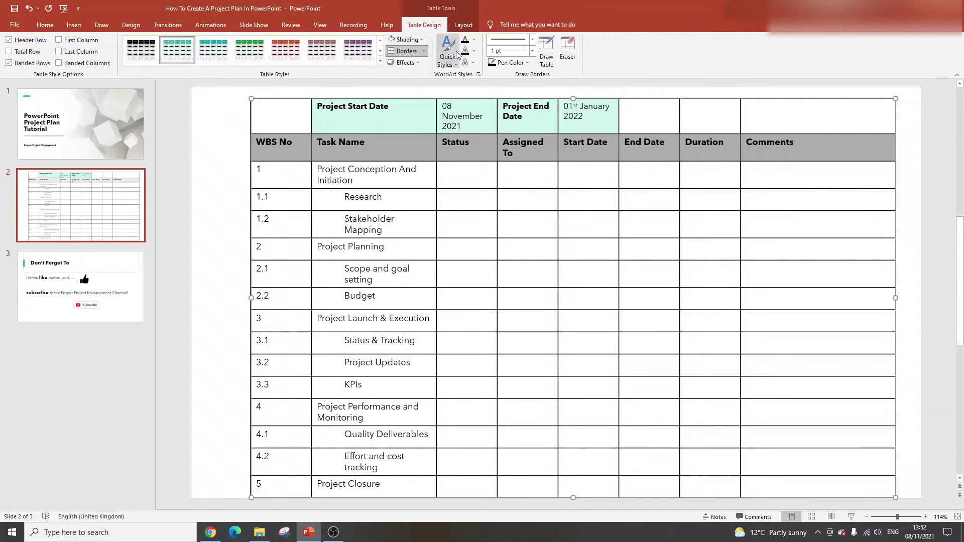
pyautogui.click(422, 41)
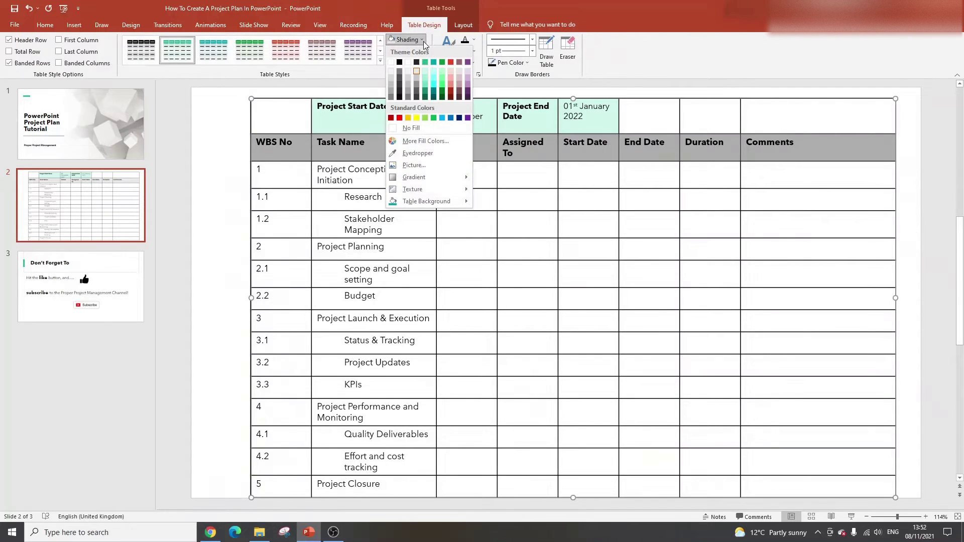
pyautogui.click(417, 82)
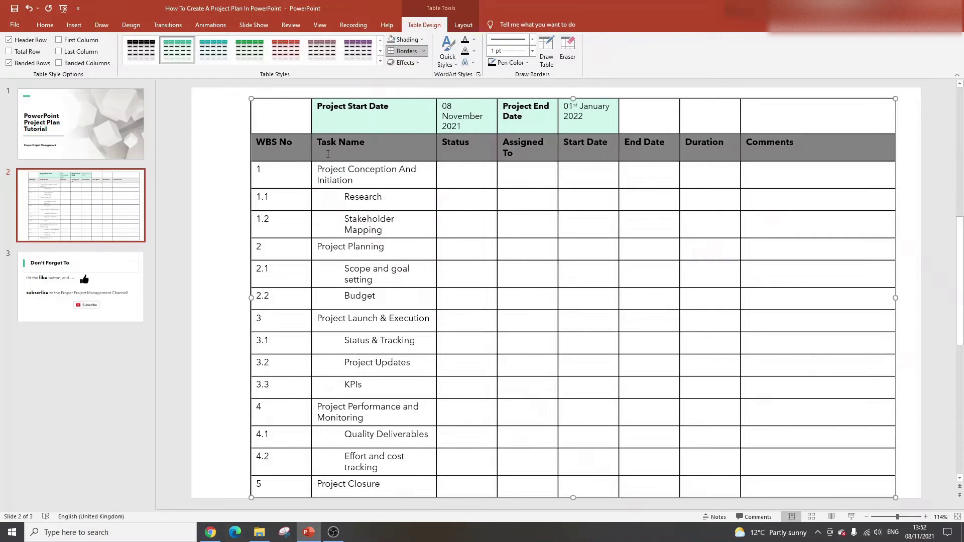
pyautogui.click(282, 182)
pyautogui.moveTo(708, 172); pyautogui.dragTo(281, 175)
pyautogui.click(424, 41)
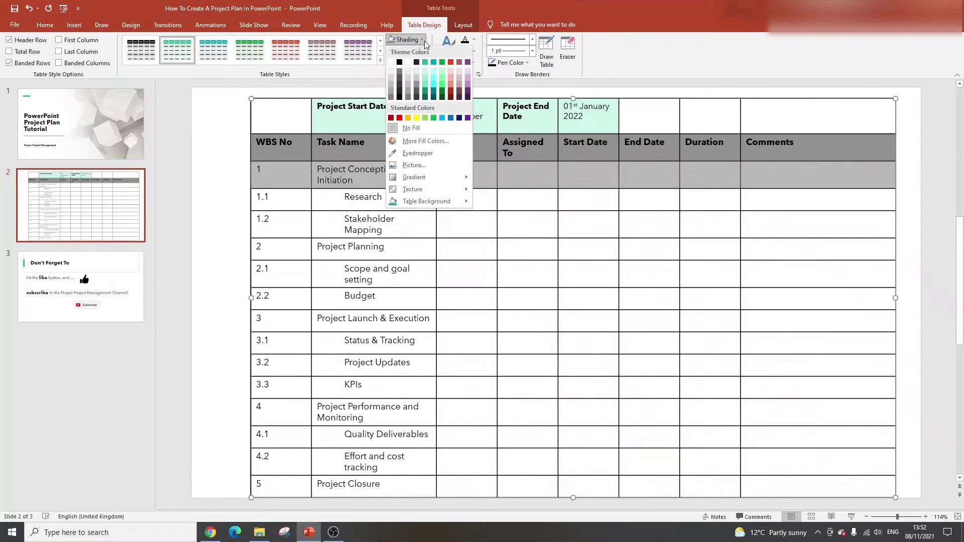
pyautogui.click(417, 74)
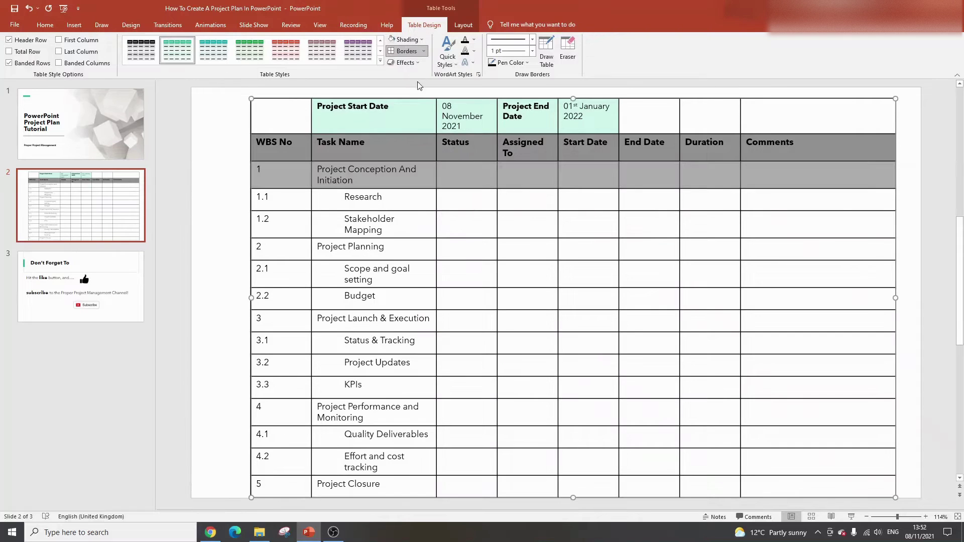
pyautogui.click(356, 180)
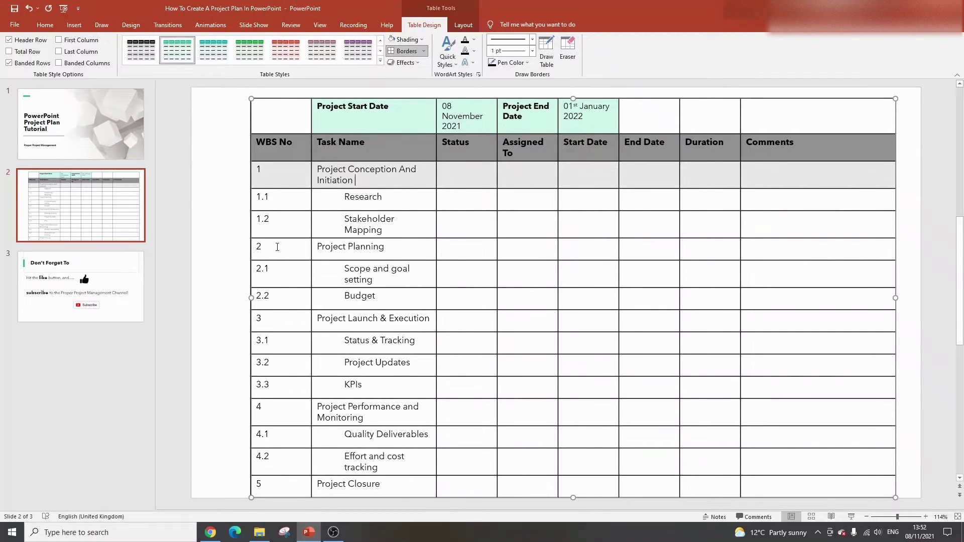
# Step: Shade the phase 2 row a lighter grey and the phase 3 row darker grey
pyautogui.moveTo(278, 247); pyautogui.dragTo(764, 249)
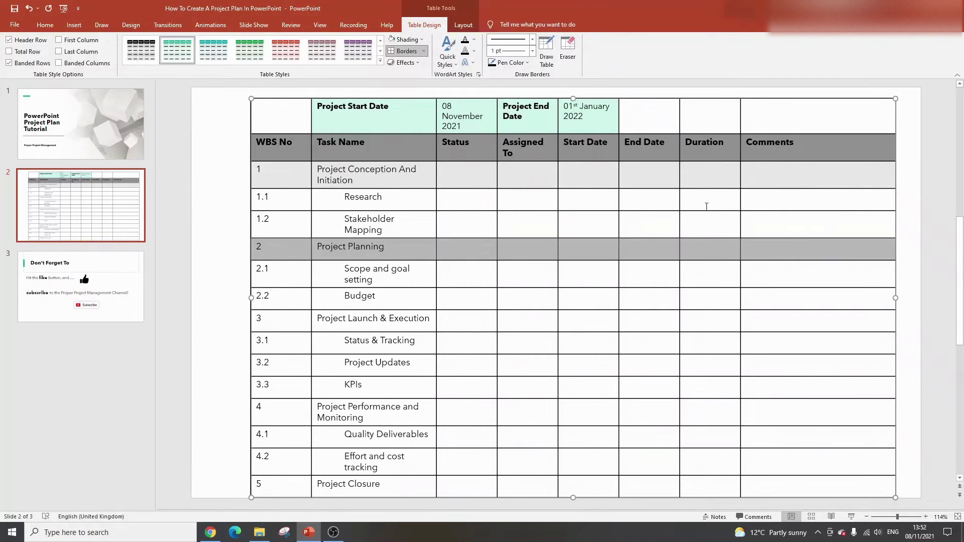
pyautogui.click(405, 39)
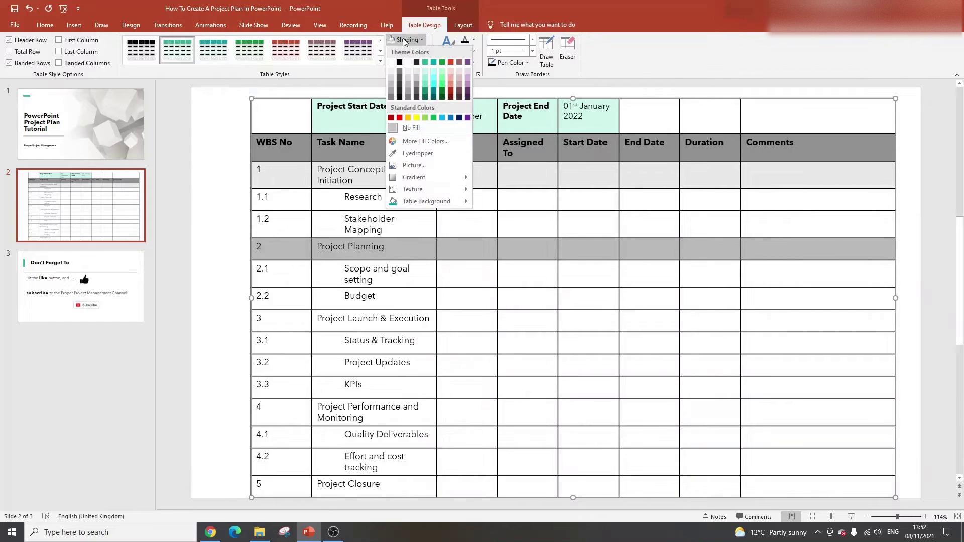
pyautogui.click(411, 77)
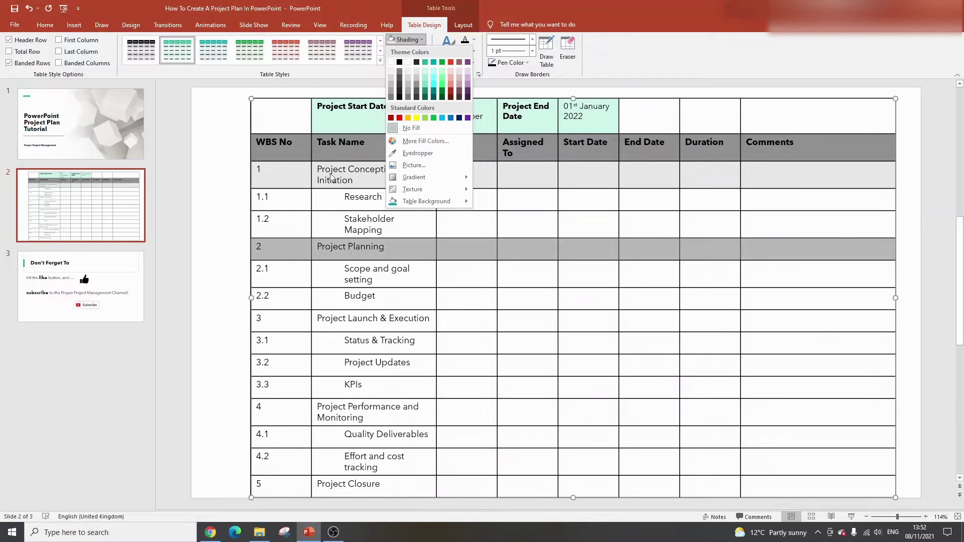
pyautogui.click(290, 179)
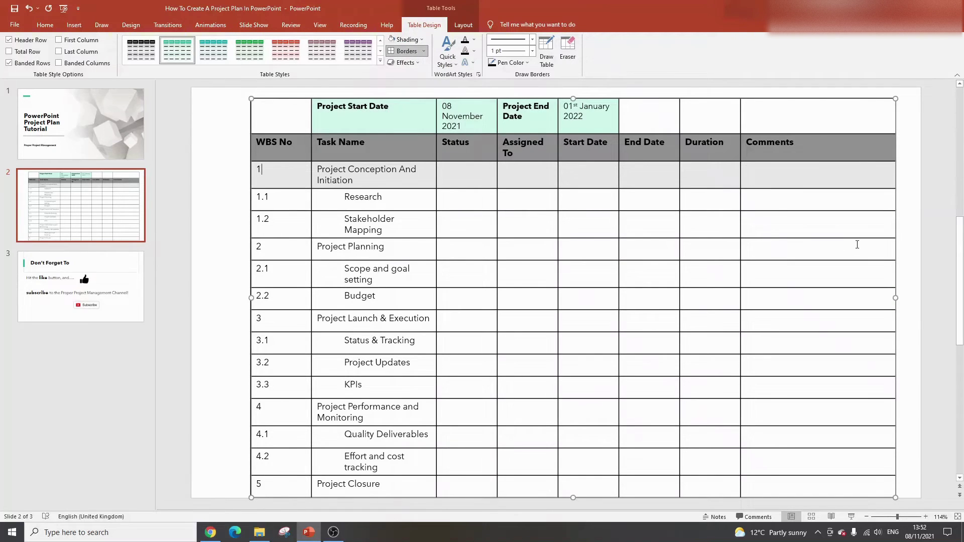
pyautogui.moveTo(766, 243); pyautogui.dragTo(246, 256)
pyautogui.click(423, 40)
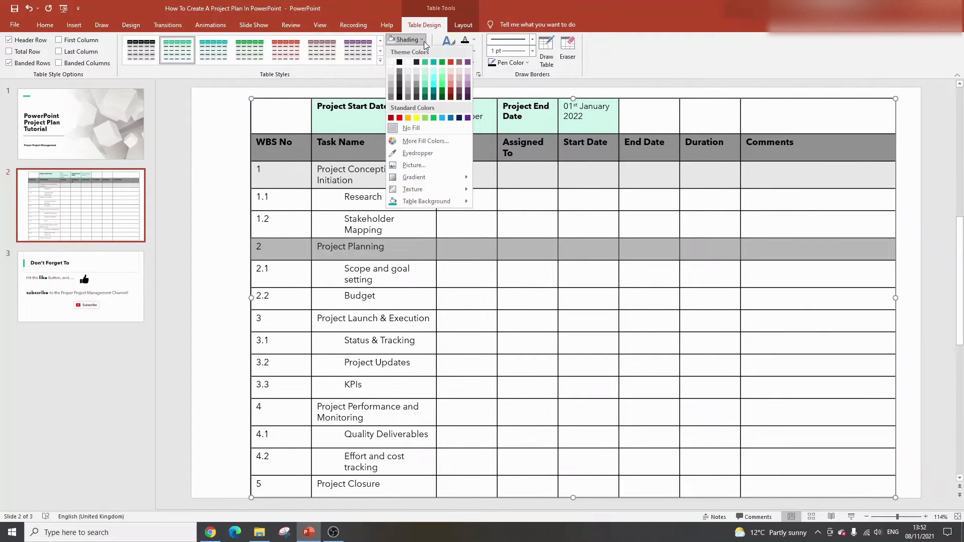
pyautogui.click(418, 68)
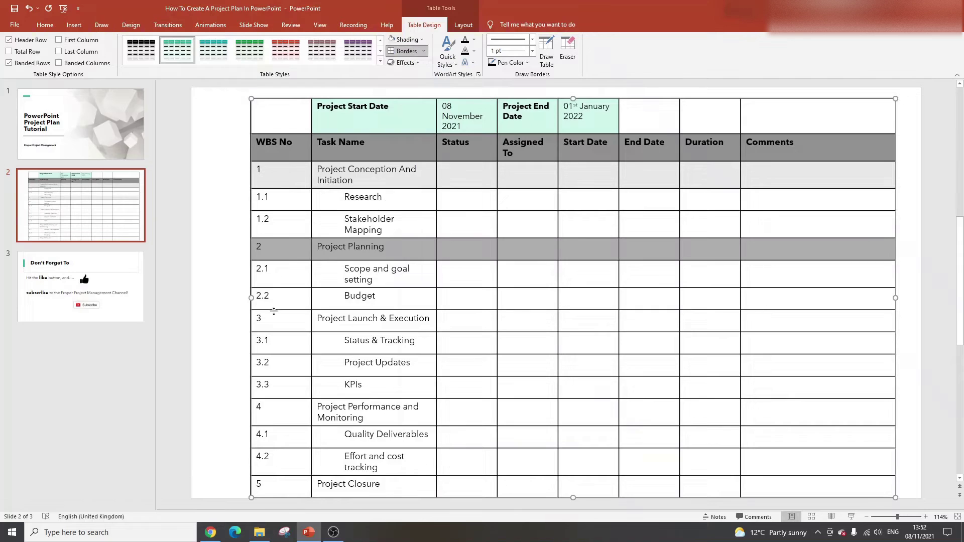
pyautogui.click(276, 327)
pyautogui.moveTo(800, 320); pyautogui.dragTo(273, 322)
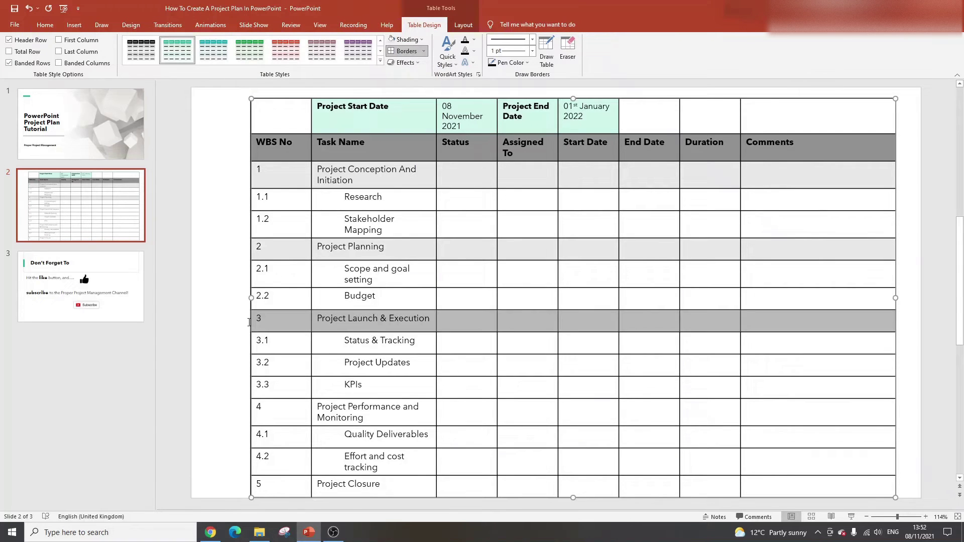
pyautogui.click(404, 40)
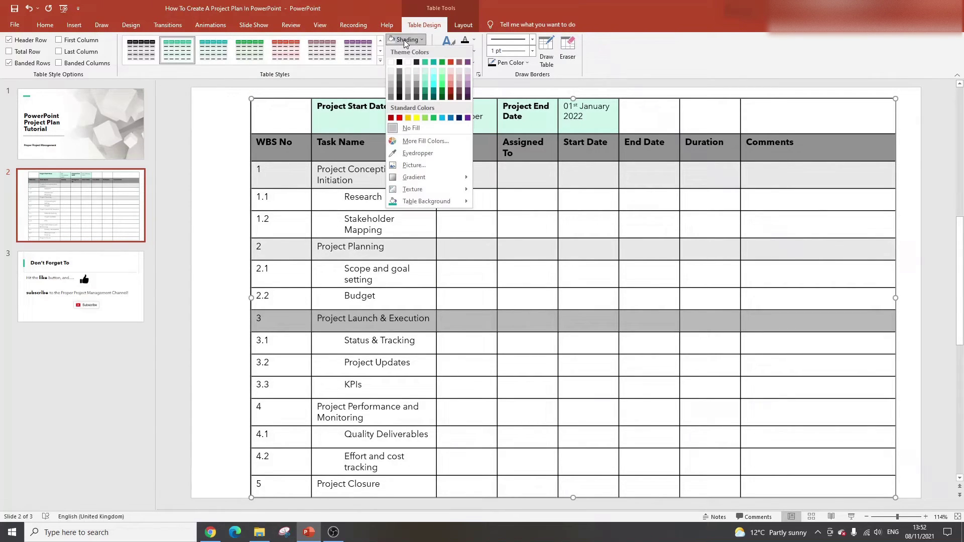
pyautogui.click(418, 70)
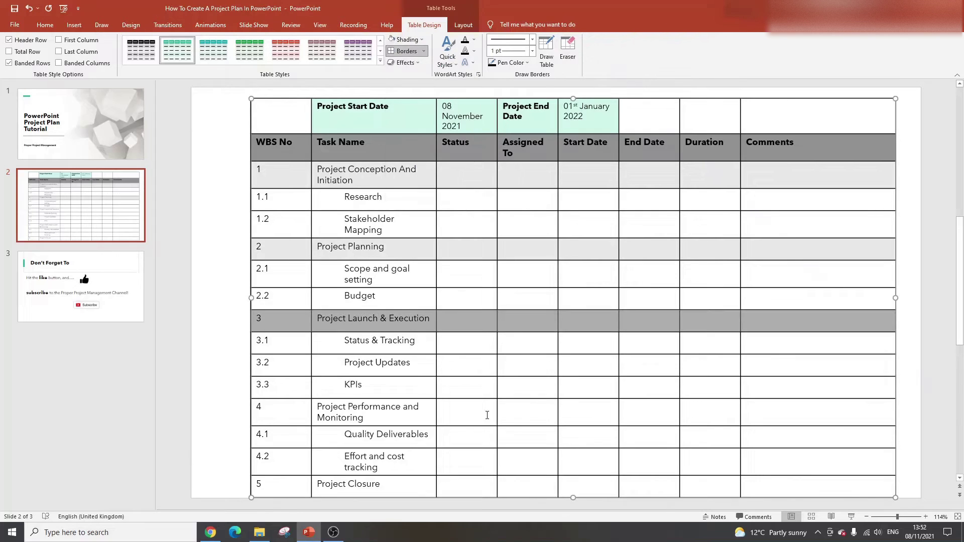
# Step: Fill the Project Performance and Monitoring row light grey and the Project Closure row grey
pyautogui.moveTo(361, 429); pyautogui.dragTo(363, 414)
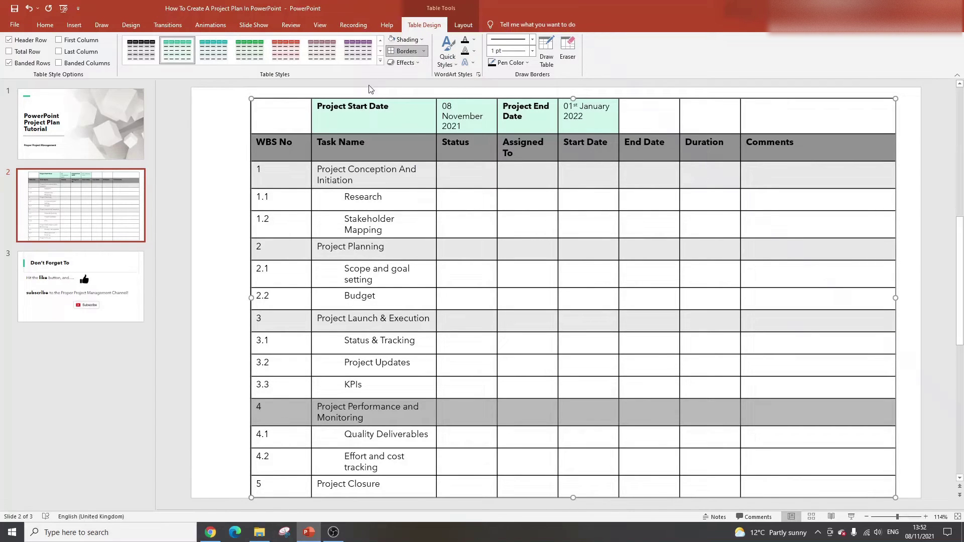
pyautogui.click(405, 39)
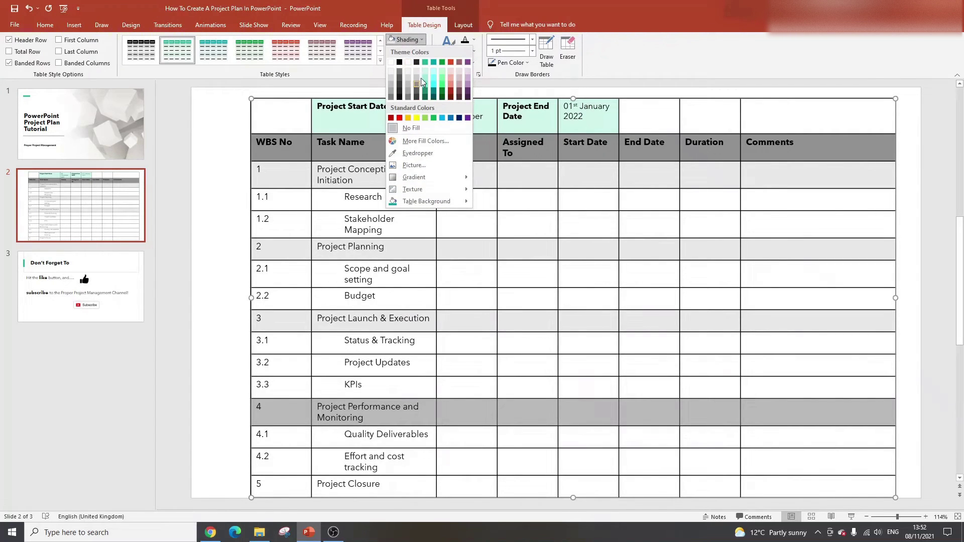
pyautogui.click(418, 75)
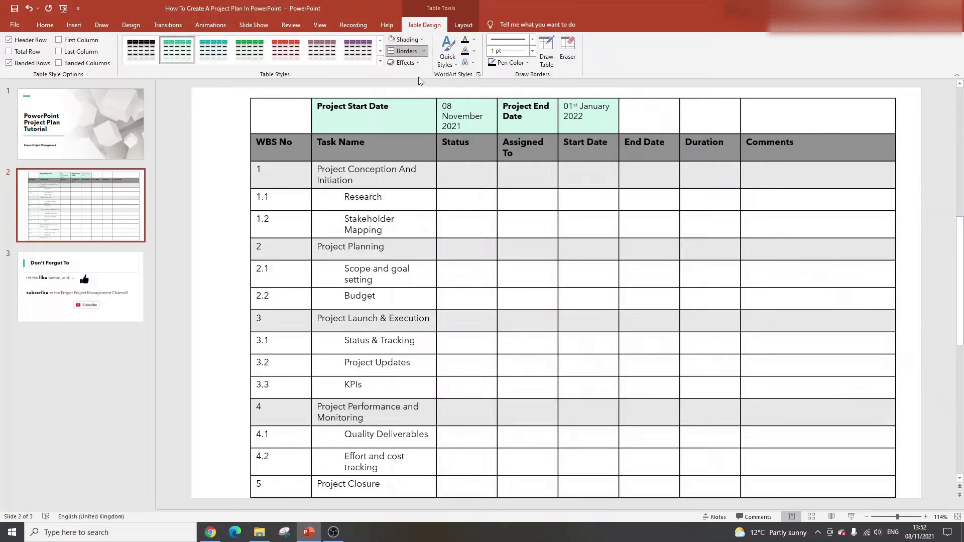
pyautogui.click(483, 394)
pyautogui.moveTo(791, 486); pyautogui.dragTo(304, 491)
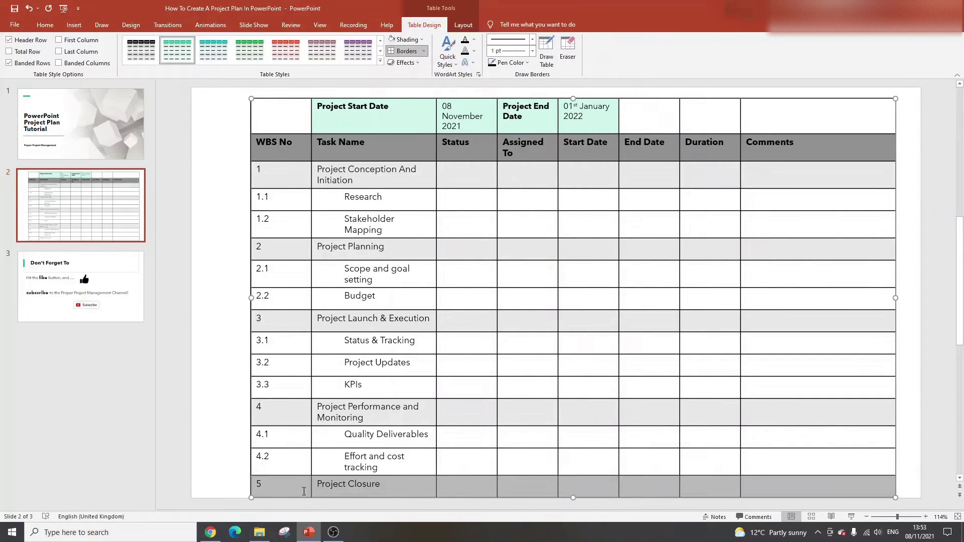
pyautogui.click(408, 40)
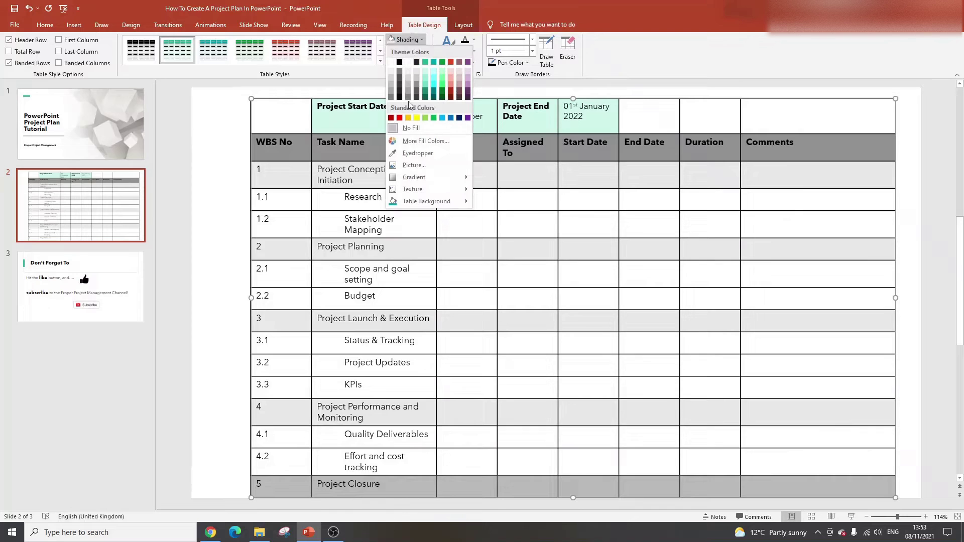
pyautogui.click(408, 86)
pyautogui.click(399, 295)
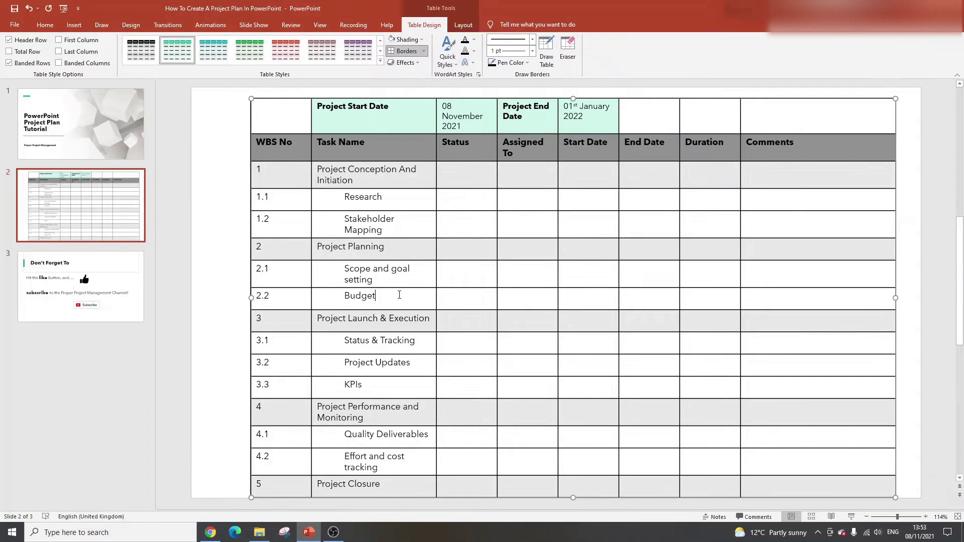
# Step: Enter statuses In Progress, On Hold, Not Started and Complete in the Status column
pyautogui.click(476, 174)
pyautogui.write('In Progr')
pyautogui.write('ess')
pyautogui.write('On Hold')
pyautogui.write('Not Started')
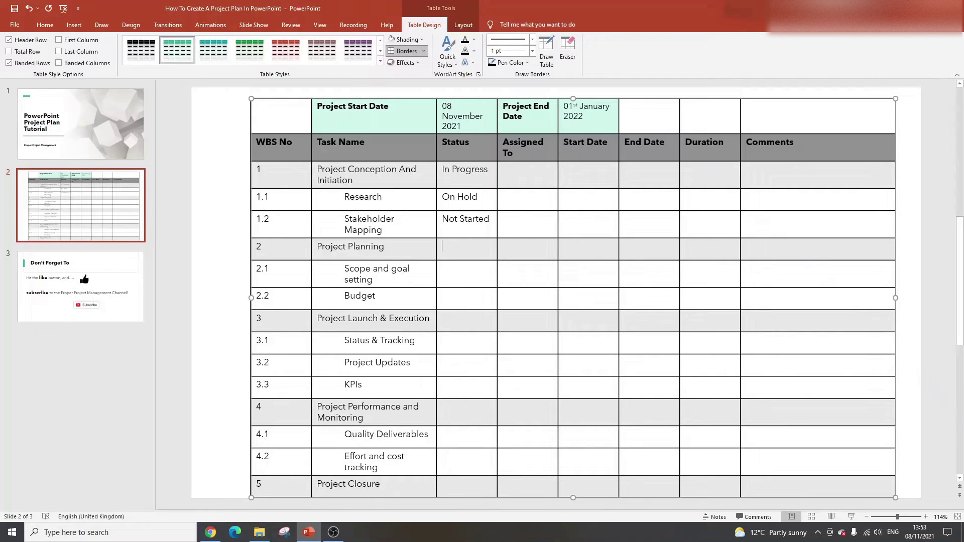
pyautogui.write('Complete')
pyautogui.click(366, 248)
pyautogui.click(462, 250)
# Step: Assign Project Manager and Product Team, and Quality Team for row 4.1
pyautogui.write('Project Manaher')
pyautogui.press('BackSpace')
pyautogui.press('BackSpace')
pyautogui.press('BackSpace')
pyautogui.write('ger')
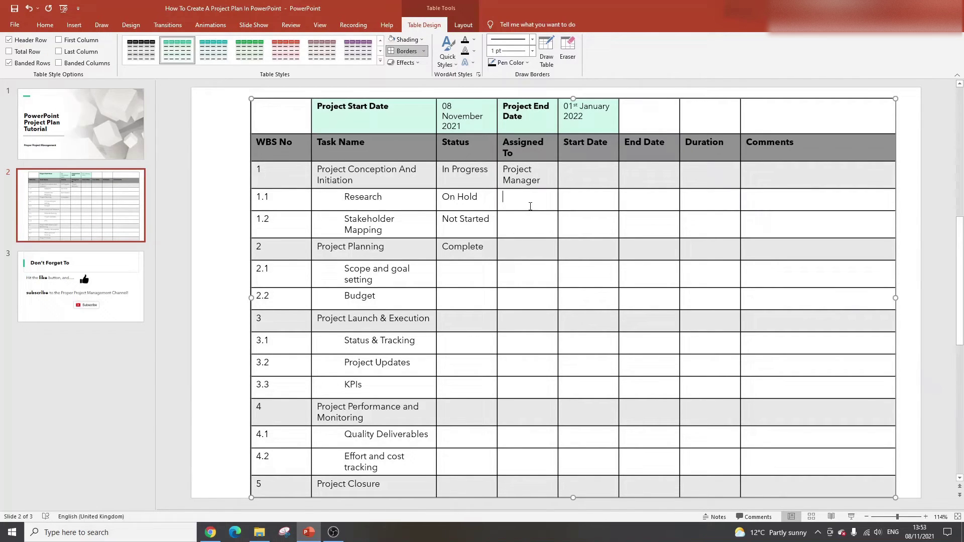
pyautogui.write('Product Team')
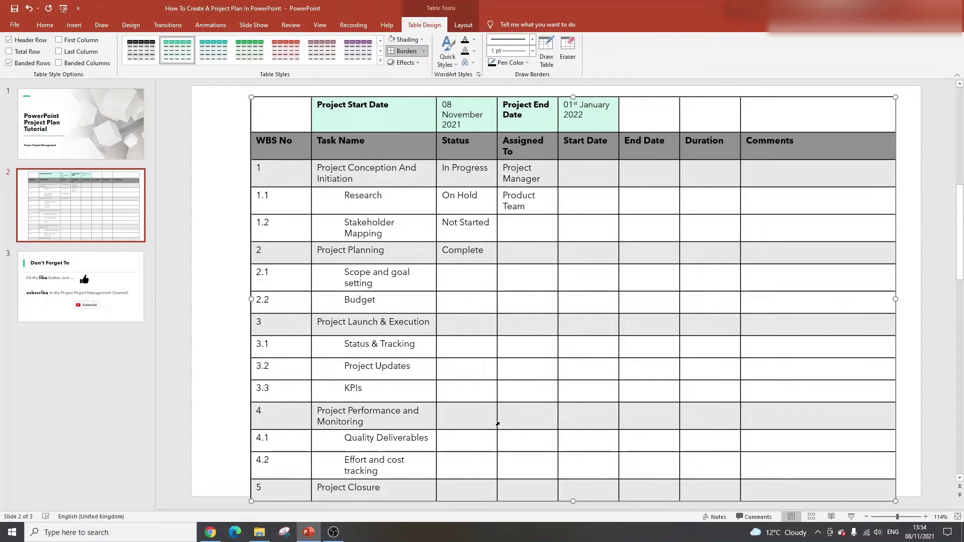
pyautogui.click(533, 437)
pyautogui.write('Quality ')
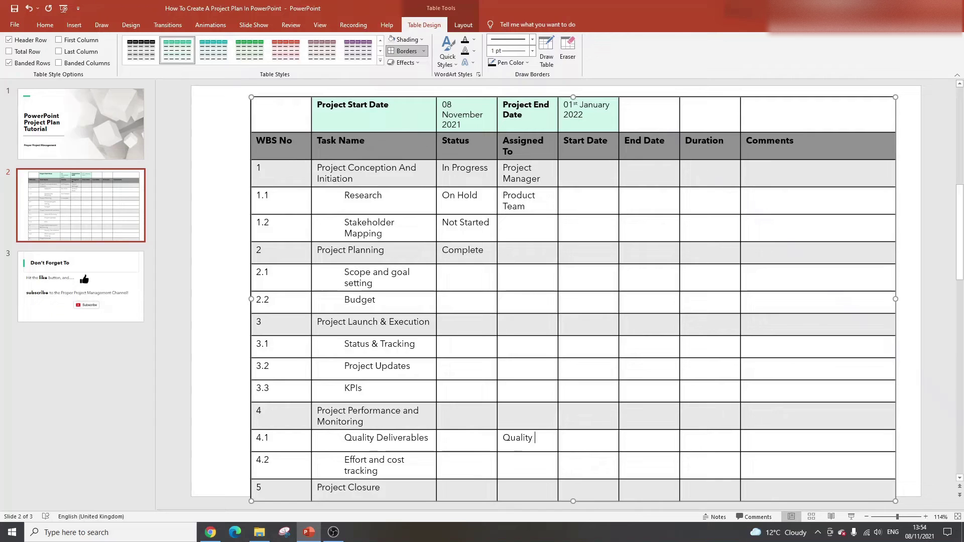
pyautogui.write('Team')
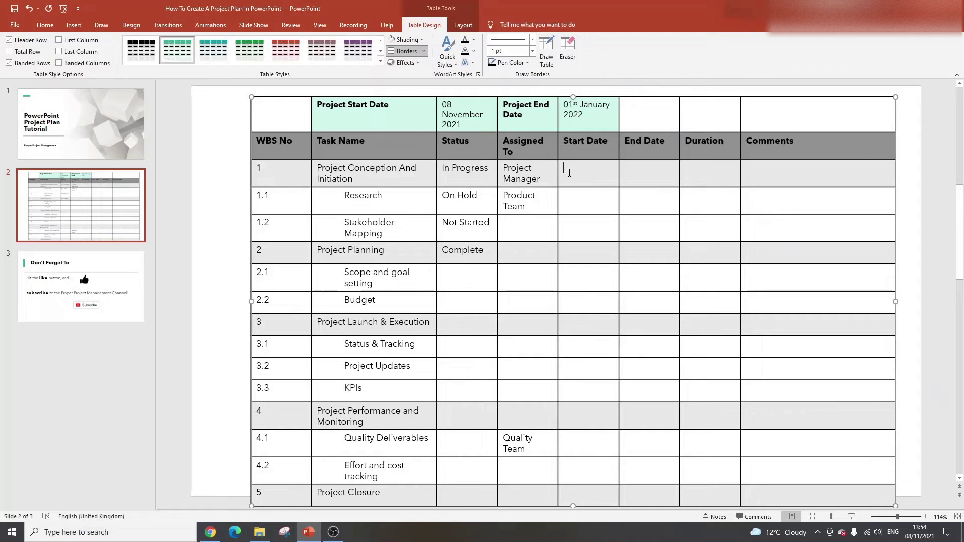
# Step: Enter 08/11/2021 as row 1's start date and 01/01/2022 as Project Closure's end date
pyautogui.write('08/11/201')
pyautogui.click(652, 493)
pyautogui.write('01/01/2022')
pyautogui.click(608, 172)
pyautogui.press('BackSpace')
pyautogui.write('21')
# Step: Give row 1 an end date of 09/11/2021 and a duration of 1 Day
pyautogui.click(598, 169)
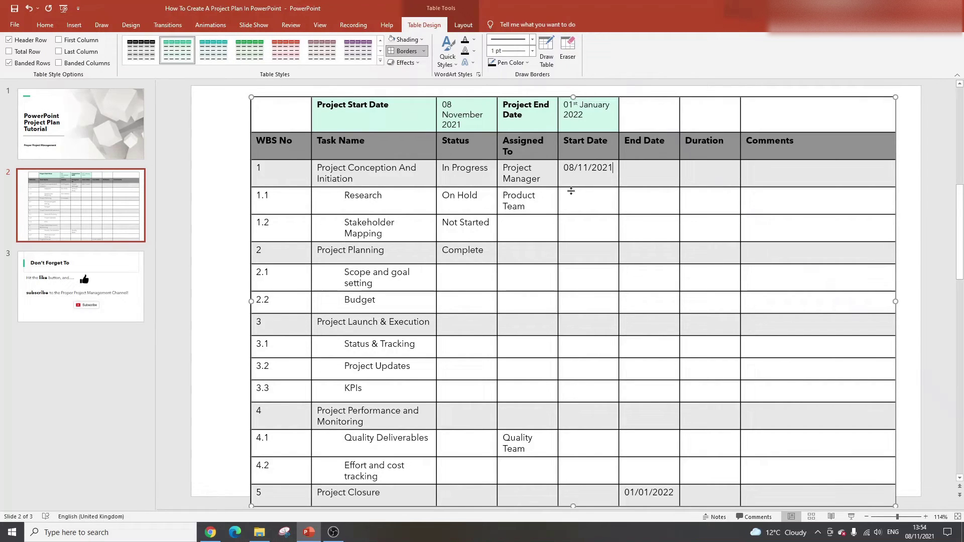
pyautogui.click(644, 166)
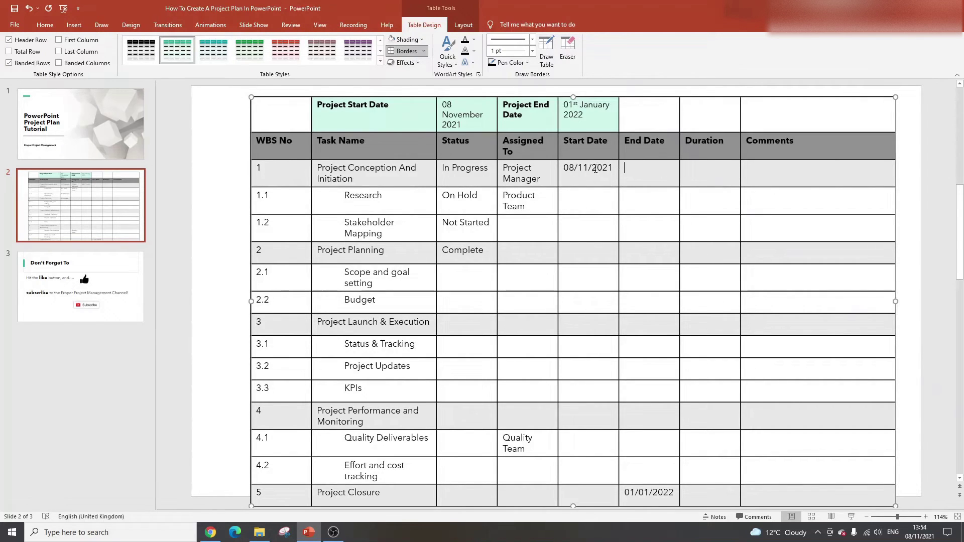
pyautogui.click(662, 196)
pyautogui.press('Down')
pyautogui.click(635, 257)
pyautogui.press('Tab')
pyautogui.write('09/11/2021')
pyautogui.click(692, 165)
pyautogui.write('1 Day')
# Step: Give row 1.1 dates 10/11/2021 to 20/11/2021 and a duration of 10 Days
pyautogui.click(583, 201)
pyautogui.write('10/11/202120/11/')
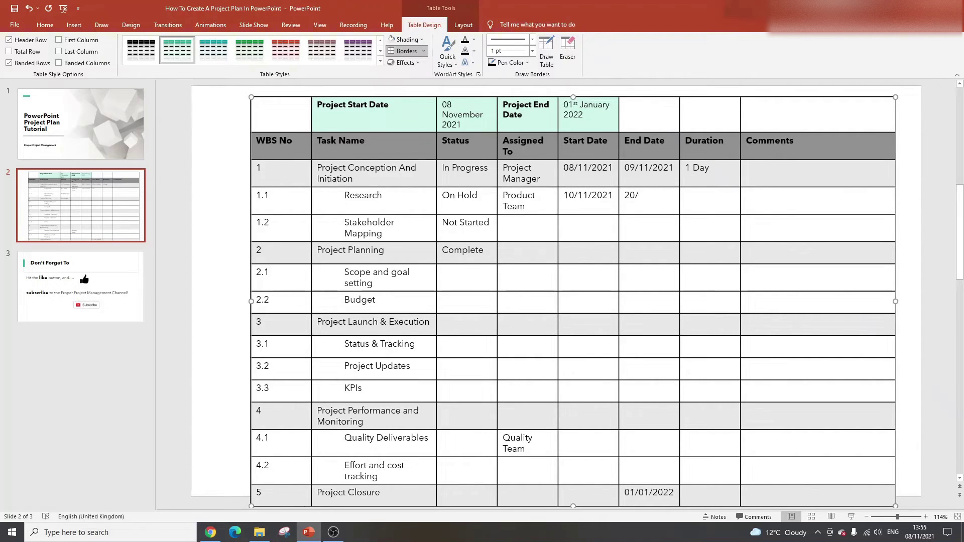
pyautogui.write('2021')
pyautogui.click(699, 200)
pyautogui.write('10 Days')
# Step: Type 'Completed on time. Requires work on status report.' in row 1's Comments cell
pyautogui.write('Completed on tk')
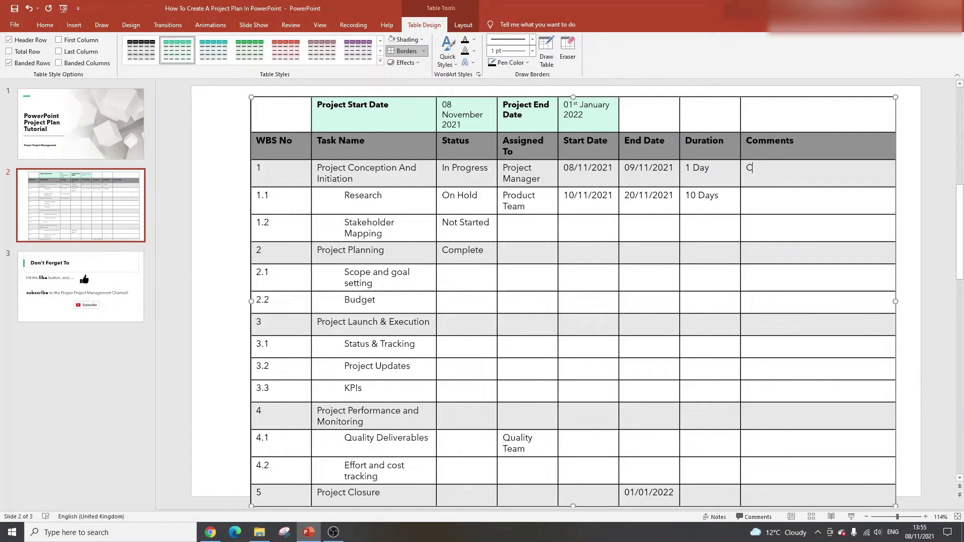
pyautogui.write('ime')
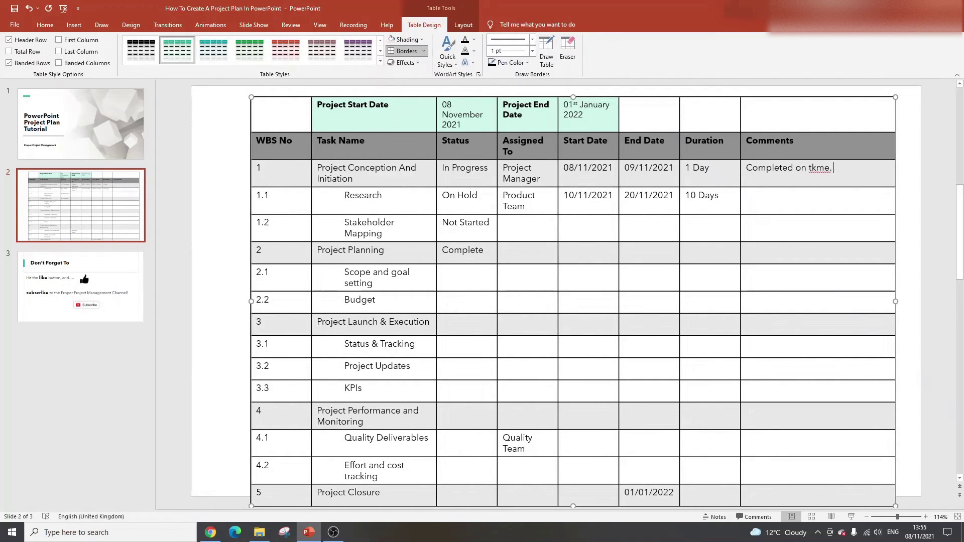
pyautogui.press('BackSpace')
pyautogui.press('BackSpace')
pyautogui.press('BackSpace')
pyautogui.press('BackSpace')
pyautogui.write('ime. Requires woprk')
pyautogui.press('BackSpace')
pyautogui.press('BackSpace')
pyautogui.press('BackSpace')
pyautogui.write('rk on ')
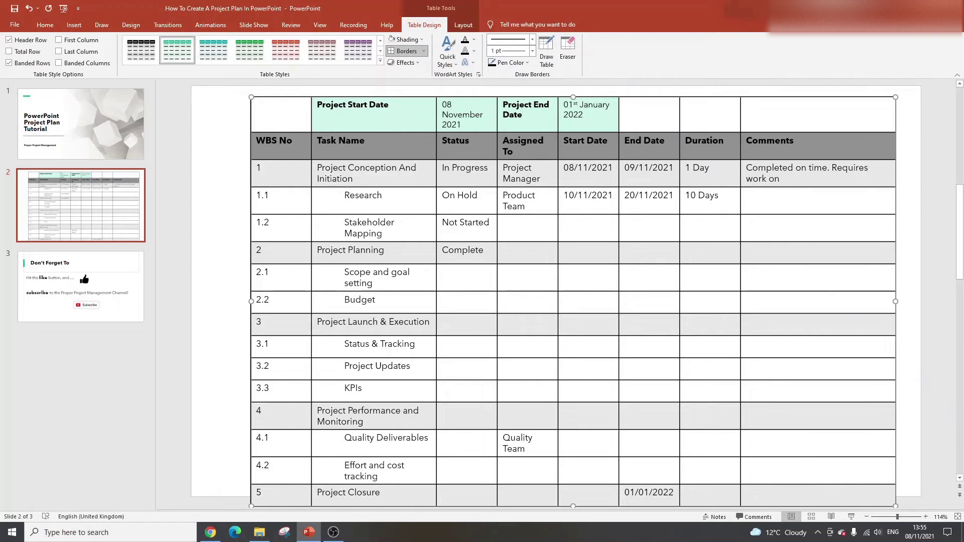
pyautogui.write('status report/')
pyautogui.press('BackSpace')
pyautogui.write('.')
# Step: Deselect the table and bring up slide 2's thumbnail menu
pyautogui.click(3, 5)
pyautogui.click(3, 5)
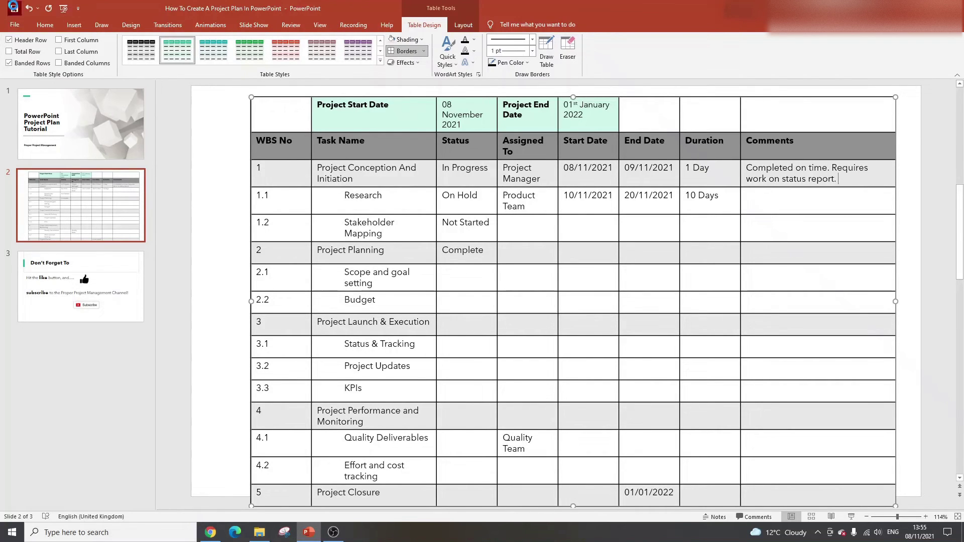
pyautogui.click(241, 180)
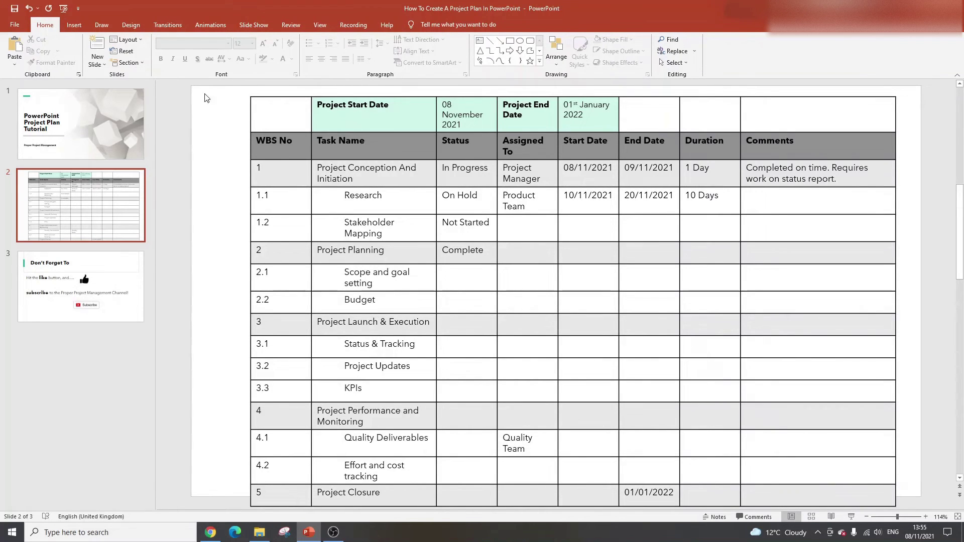
pyautogui.rightClick(82, 205)
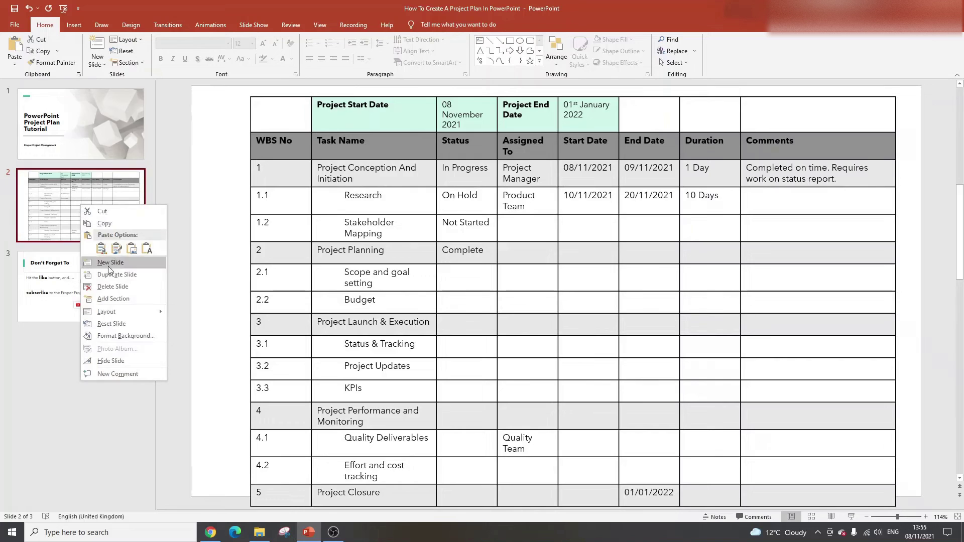
# Step: Duplicate slide 2 and delete the copied table, leaving slide 3 blank
pyautogui.click(110, 276)
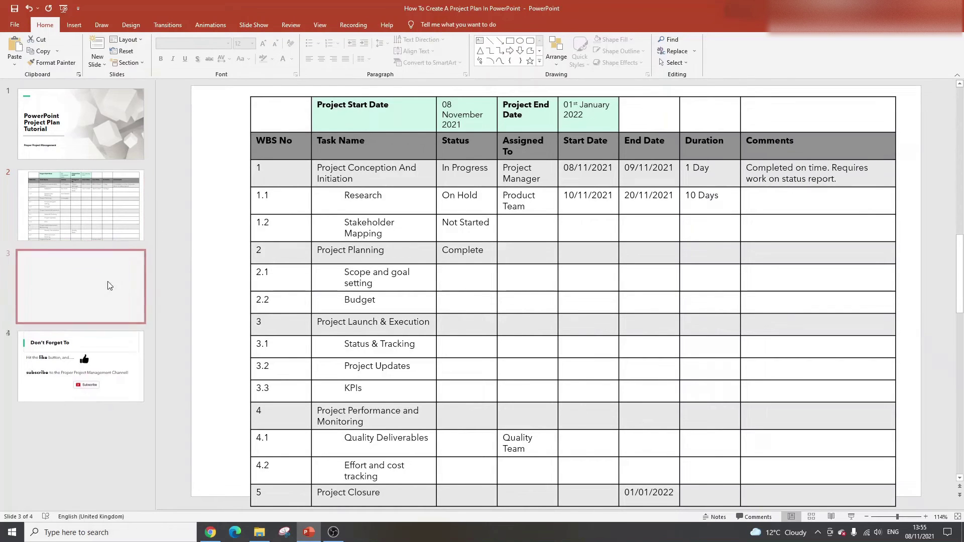
pyautogui.click(289, 97)
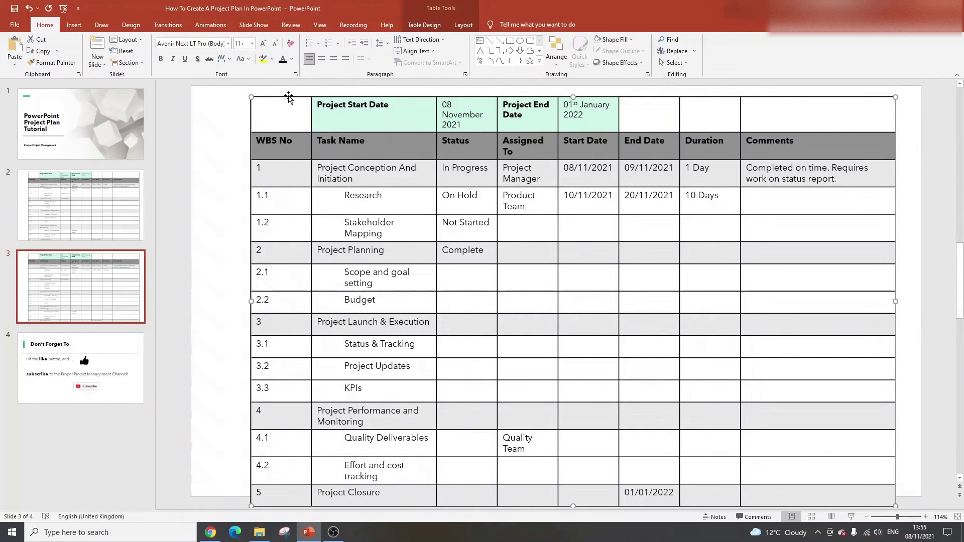
pyautogui.press('Delete')
pyautogui.click(132, 197)
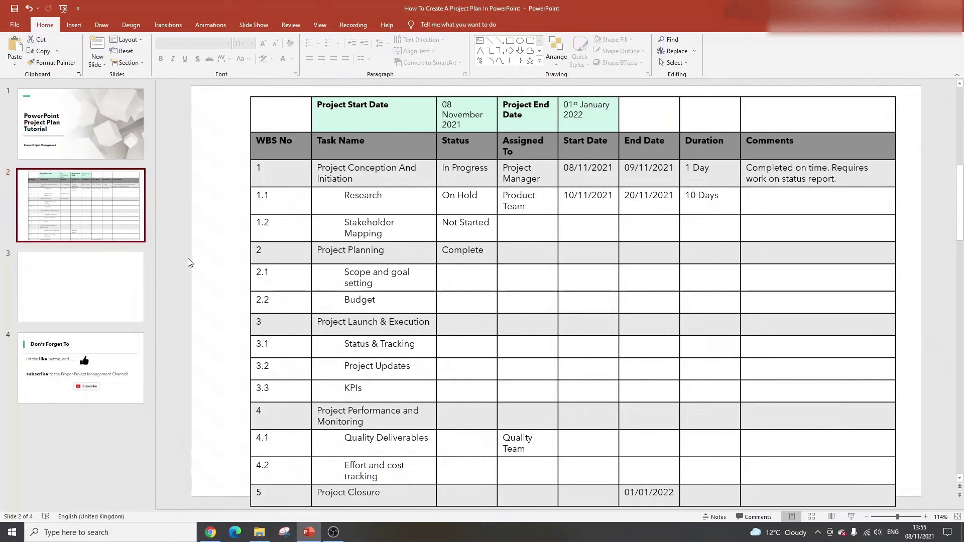
pyautogui.click(123, 277)
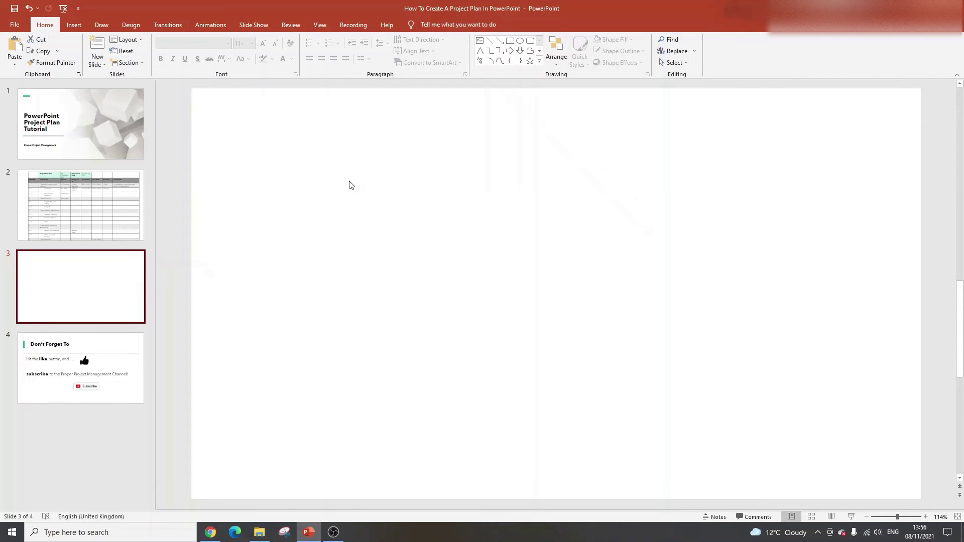
# Step: Embed an Excel spreadsheet via Insert > Table and enlarge it to columns A–L
pyautogui.click(73, 24)
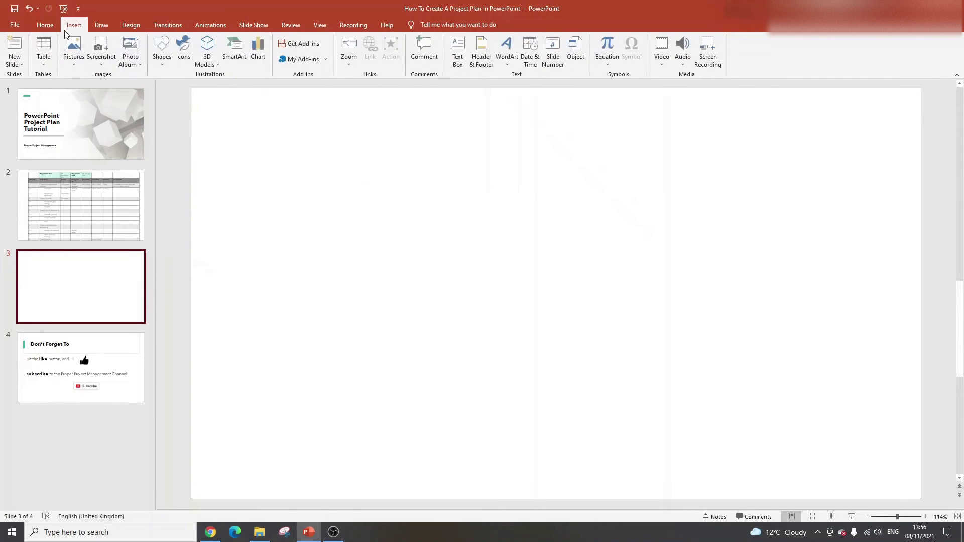
pyautogui.click(49, 62)
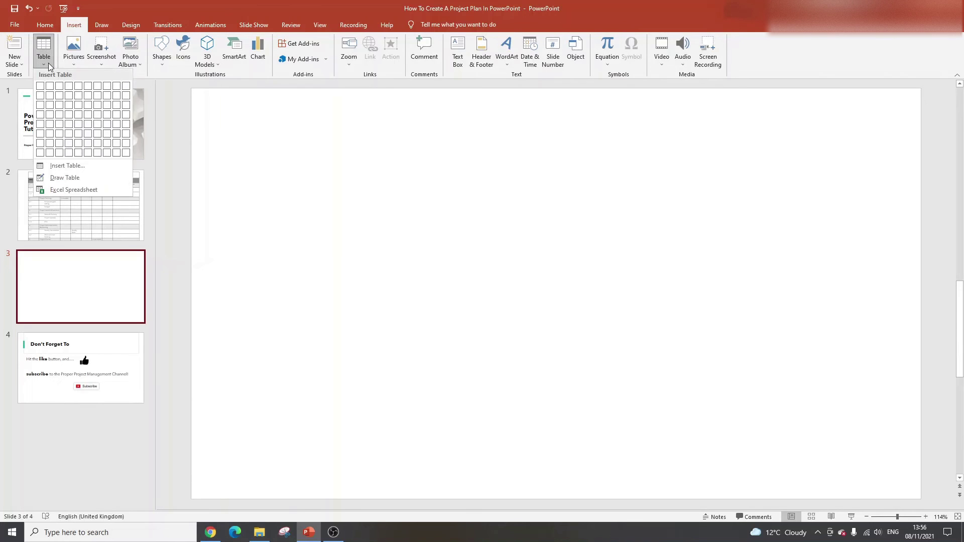
pyautogui.click(65, 190)
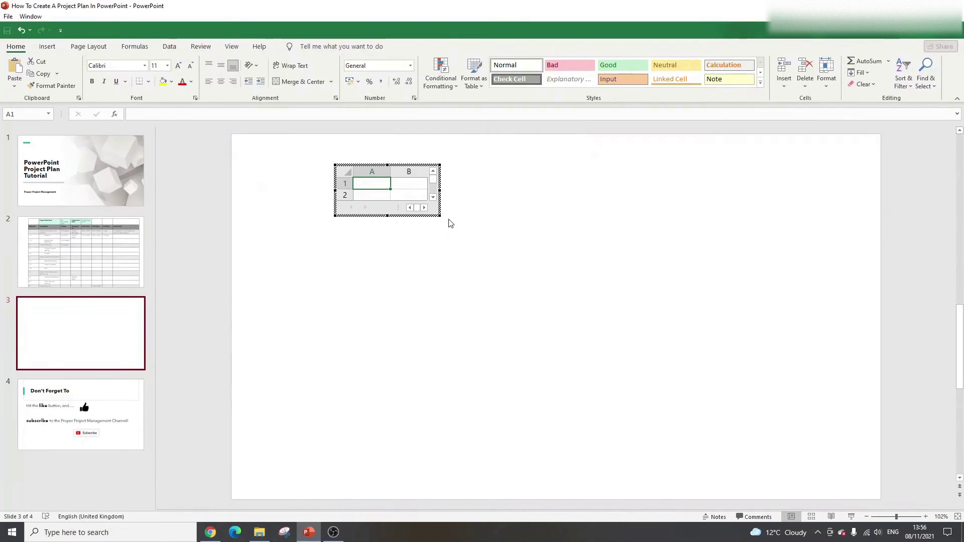
pyautogui.moveTo(648, 298); pyautogui.dragTo(802, 365)
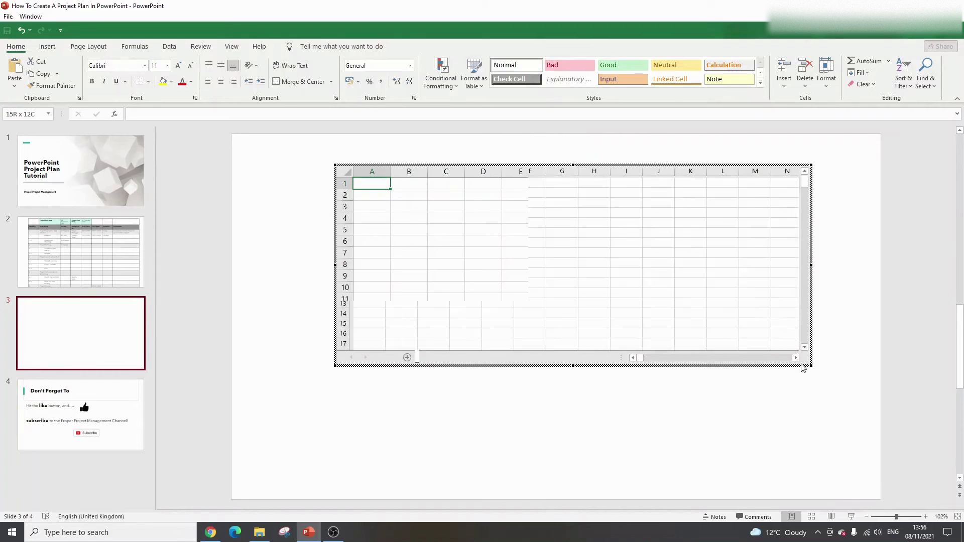
pyautogui.doubleClick(360, 183)
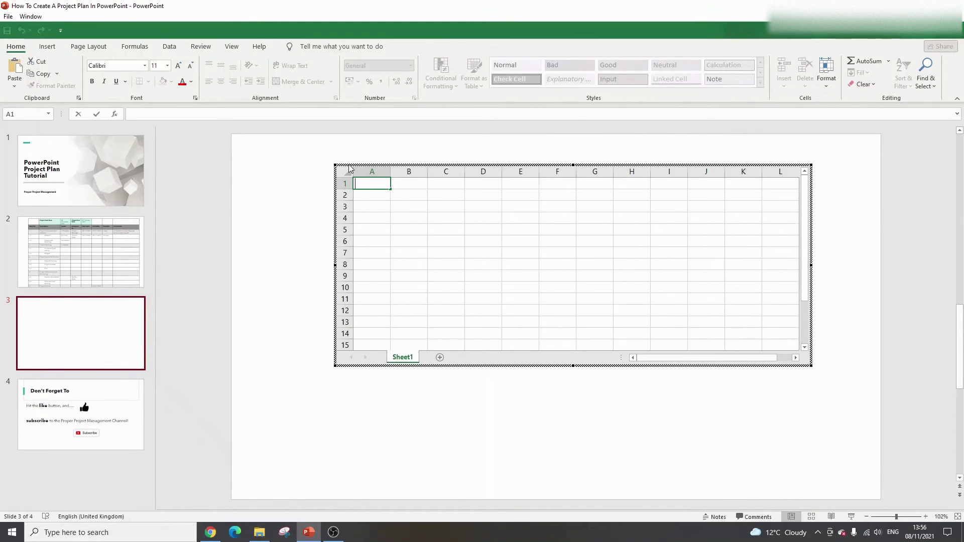
pyautogui.click(135, 182)
pyautogui.click(116, 211)
pyautogui.click(105, 276)
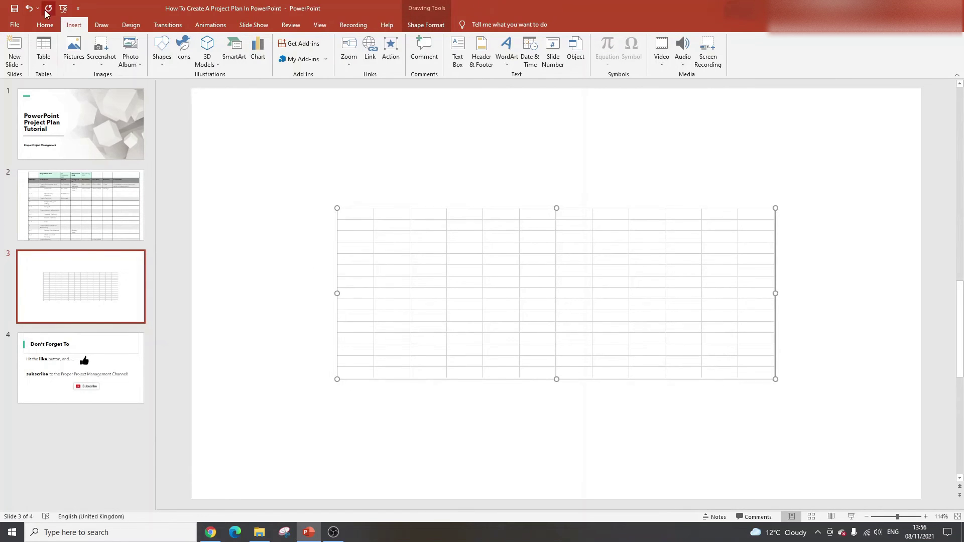
# Step: Undo that insertion, embed the spreadsheet again, and enlarge it to show rows 1–20
pyautogui.click(28, 8)
pyautogui.click(43, 50)
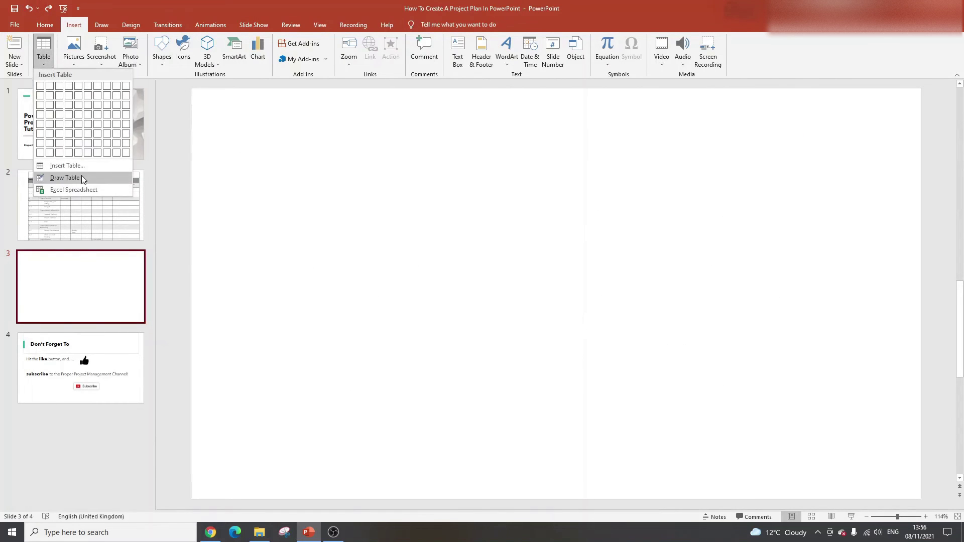
pyautogui.click(87, 185)
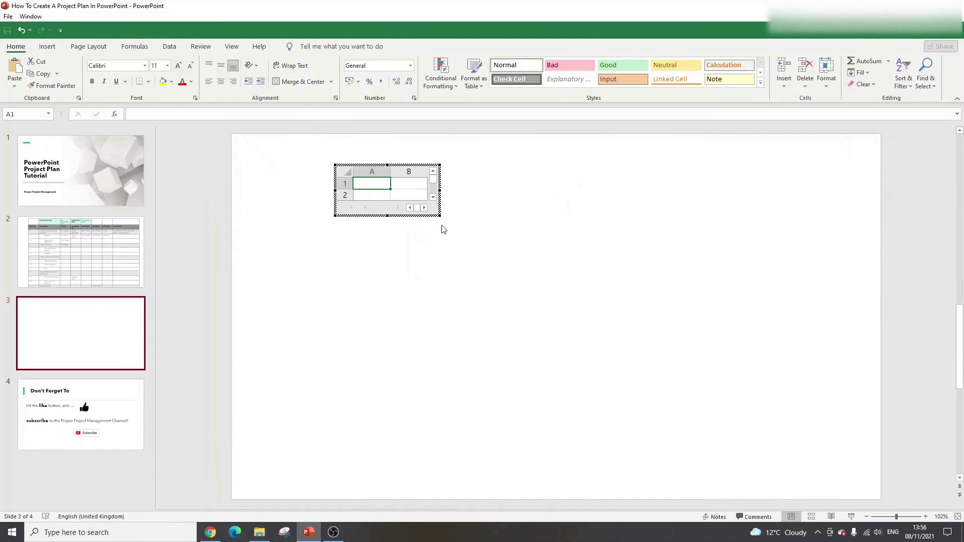
pyautogui.moveTo(438, 216); pyautogui.dragTo(813, 423)
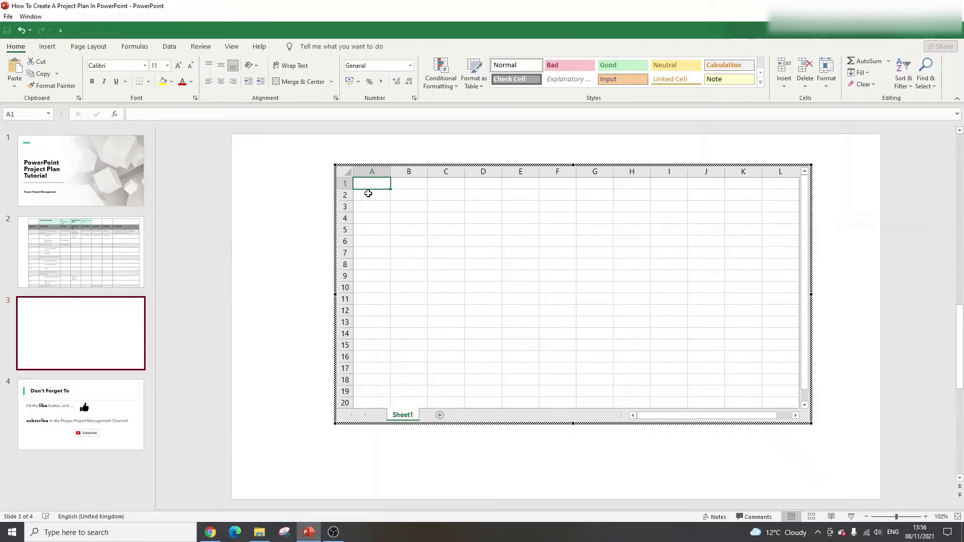
# Step: Enter bold headings 'WBS' in A1 and 'Task Name' in B1 of the embedded sheet
pyautogui.write('WBS')
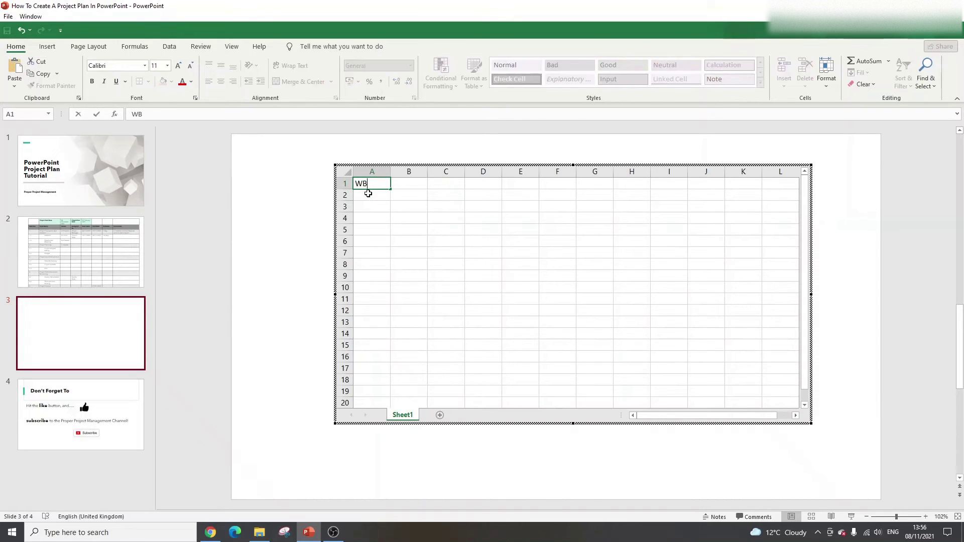
pyautogui.click(367, 187)
pyautogui.hotkey('ctrl', 'b')
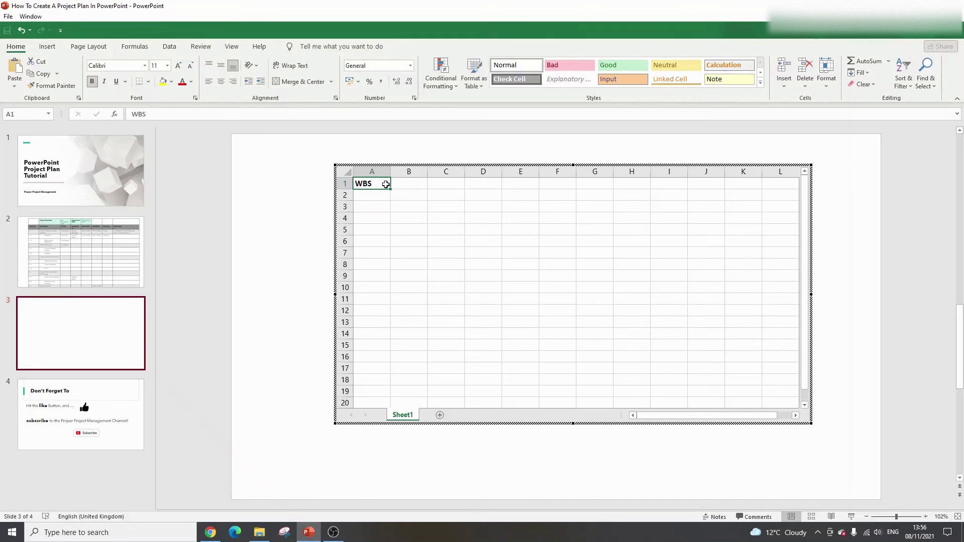
pyautogui.click(406, 186)
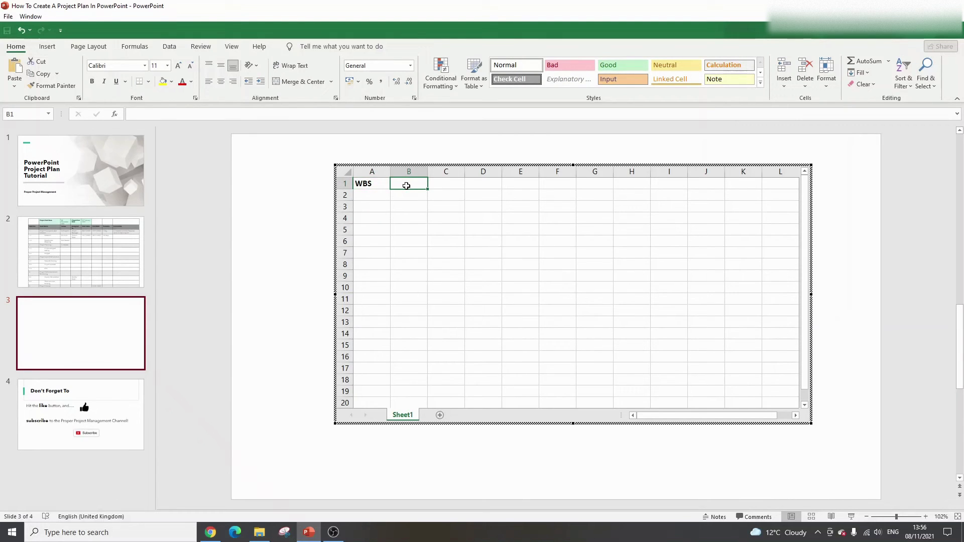
pyautogui.write('Task')
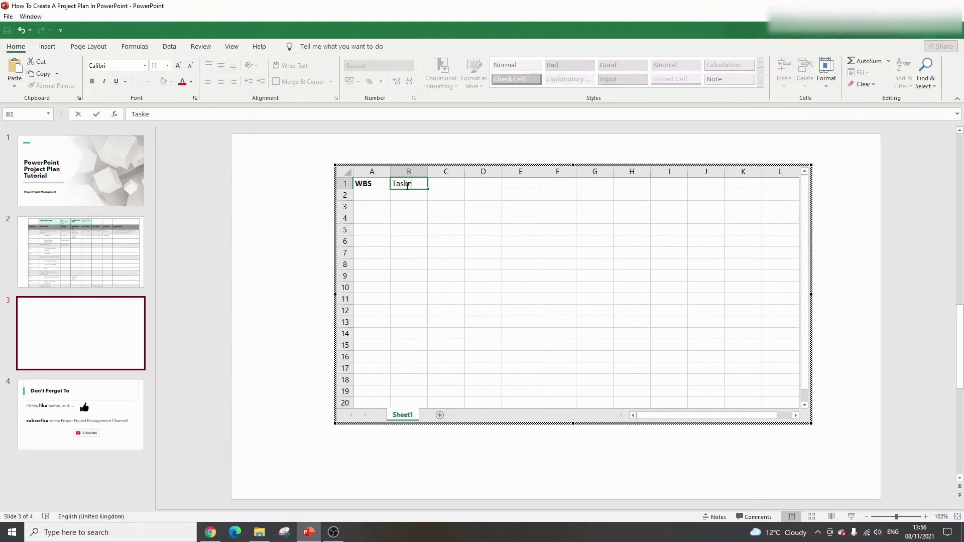
pyautogui.write(' Name')
pyautogui.press('Return')
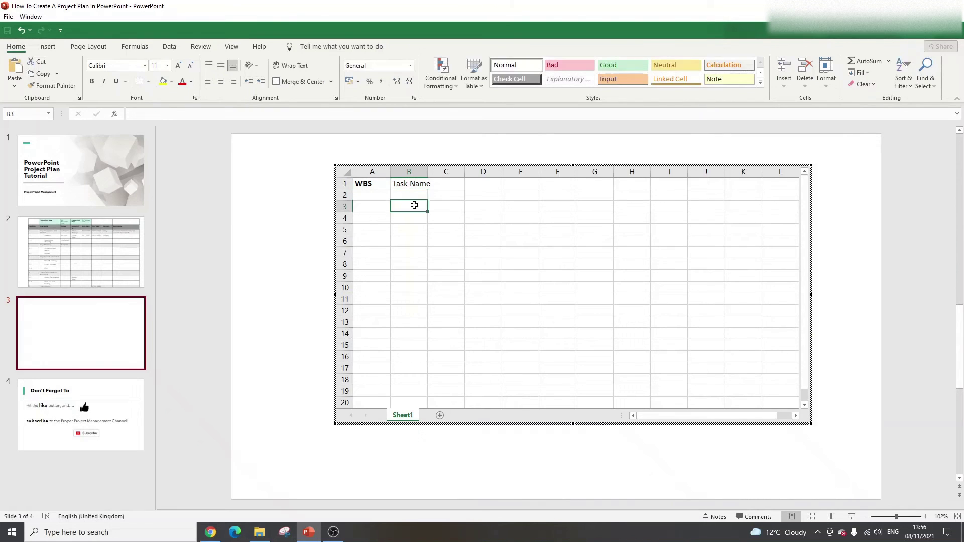
pyautogui.click(417, 187)
pyautogui.hotkey('ctrl', 'b')
# Step: Widen column B to fit 'Task Name' and exit the embedded sheet
pyautogui.click(412, 196)
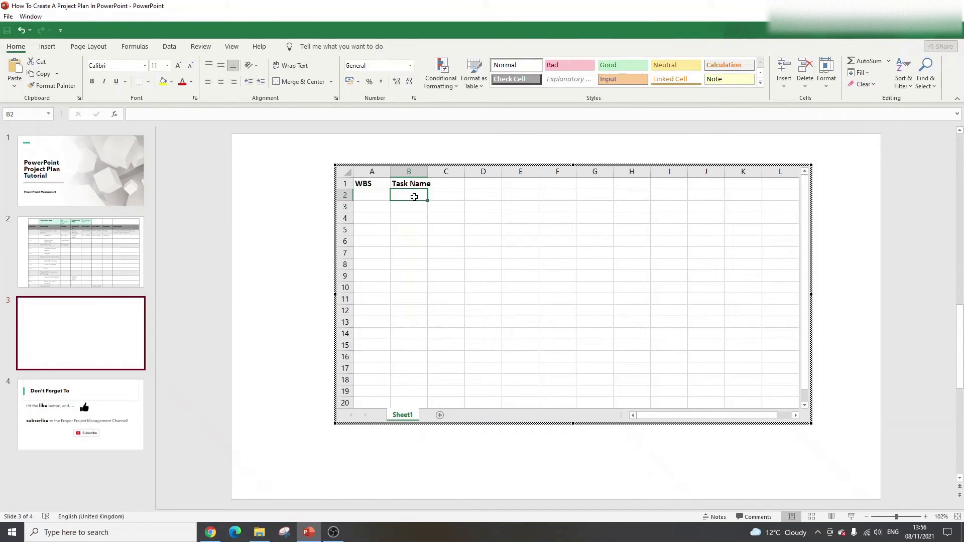
pyautogui.doubleClick(428, 170)
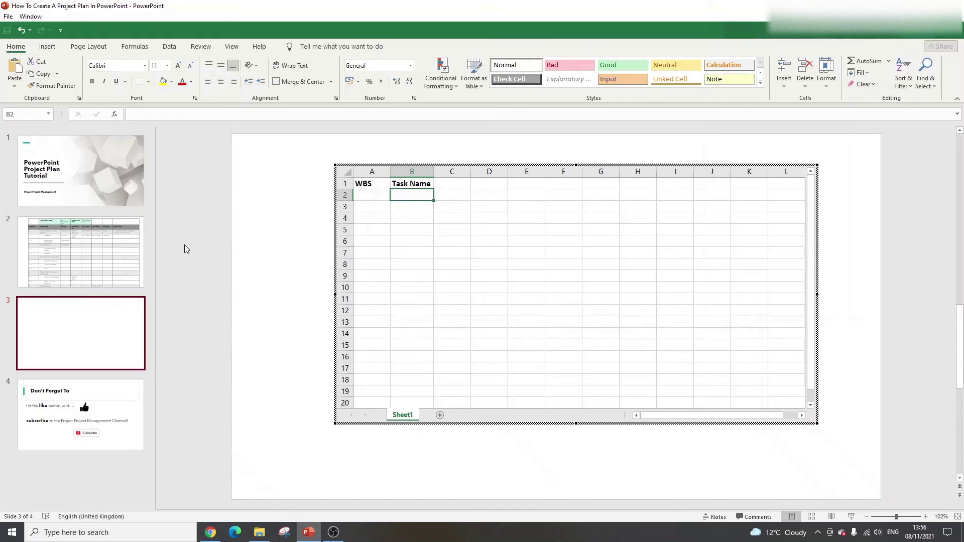
pyautogui.click(140, 258)
# Step: Move the sheet object on slide 3 up and to the left
pyautogui.click(120, 217)
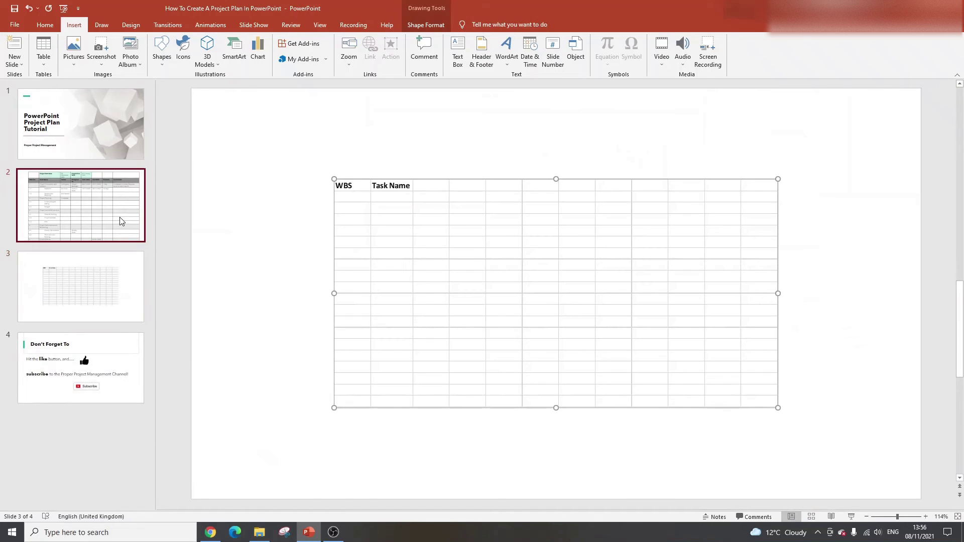
pyautogui.click(117, 279)
pyautogui.click(432, 209)
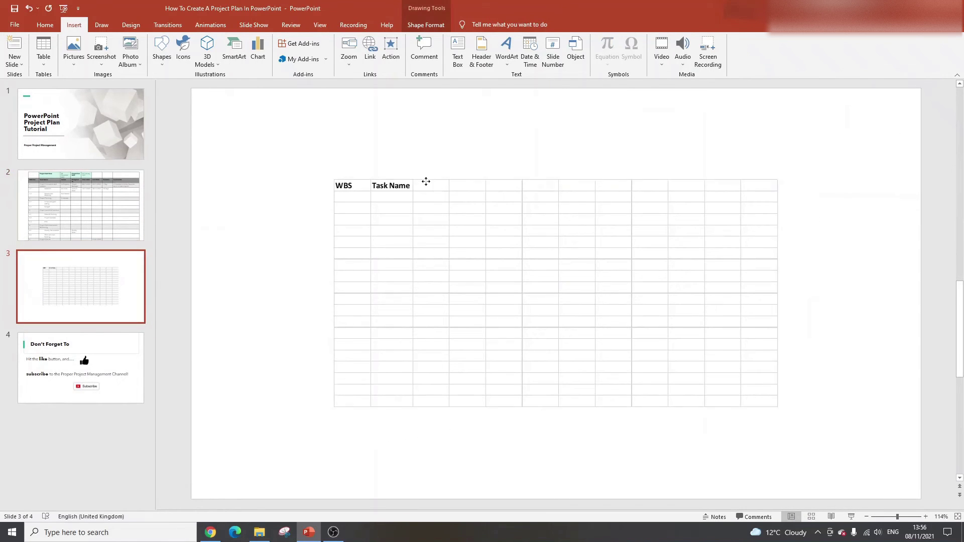
pyautogui.moveTo(426, 181)
pyautogui.mouseDown()
pyautogui.moveTo(441, 241)
pyautogui.moveTo(441, 181)
pyautogui.moveTo(510, 171)
pyautogui.moveTo(409, 149)
pyautogui.mouseUp()
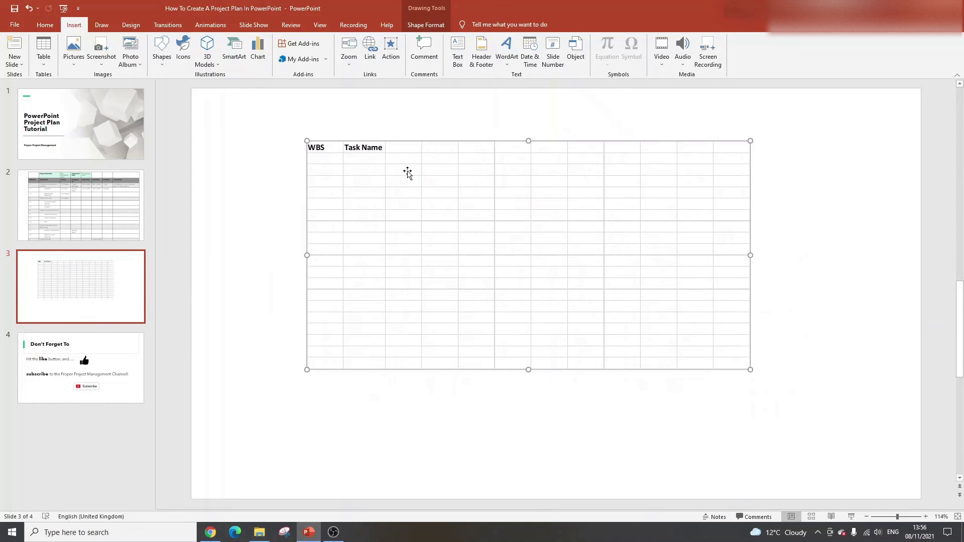
# Step: Return to slide 3 and reopen the embedded sheet for editing
pyautogui.click(113, 205)
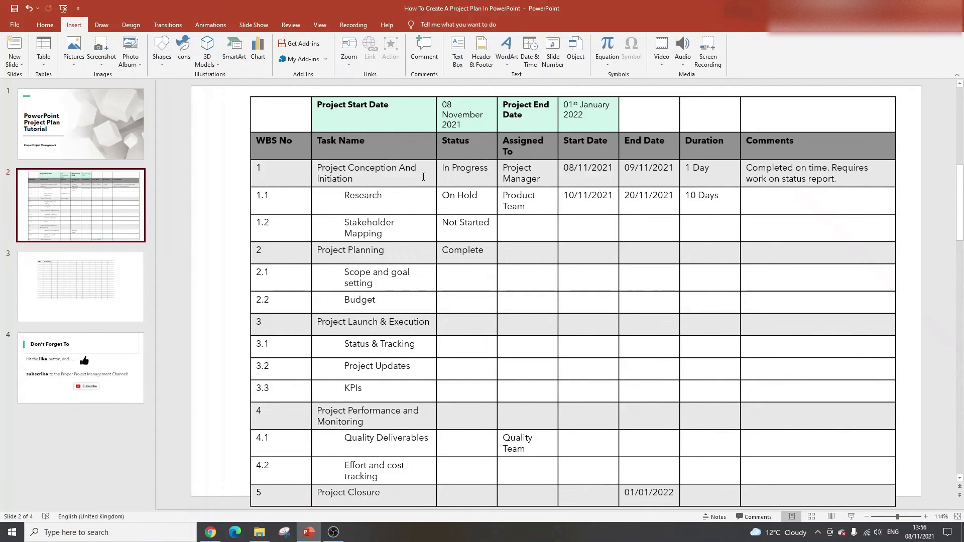
pyautogui.click(131, 293)
pyautogui.click(123, 230)
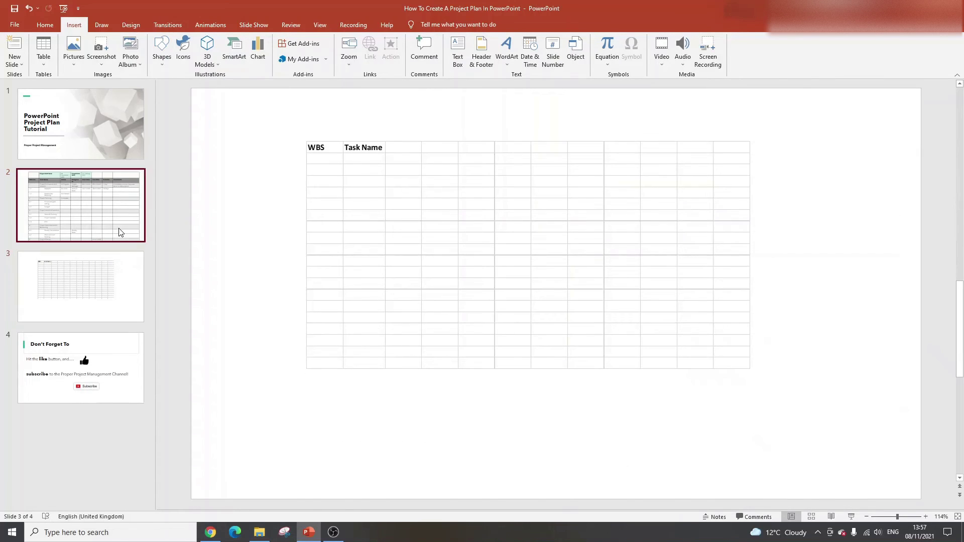
pyautogui.press('Down')
pyautogui.doubleClick(400, 157)
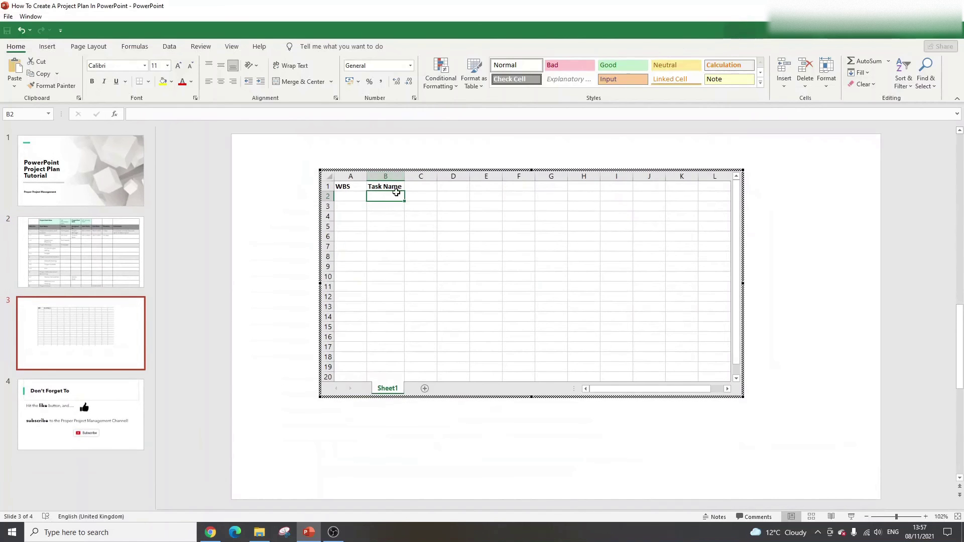
# Step: Enter the formula =A1-A2 in cell B2, which displays #VALUE!
pyautogui.doubleClick(395, 197)
pyautogui.write('=')
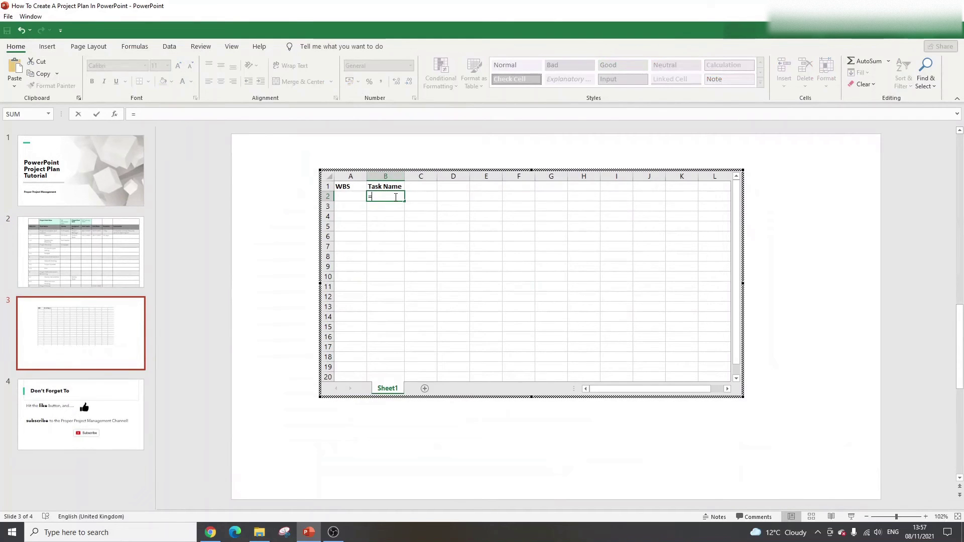
pyautogui.write('a1')
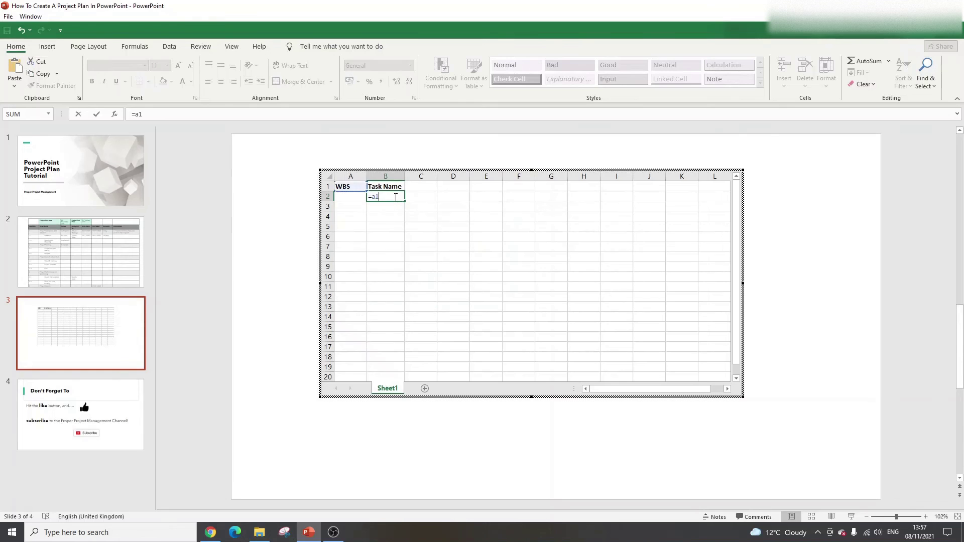
pyautogui.write('-a2')
pyautogui.press('Return')
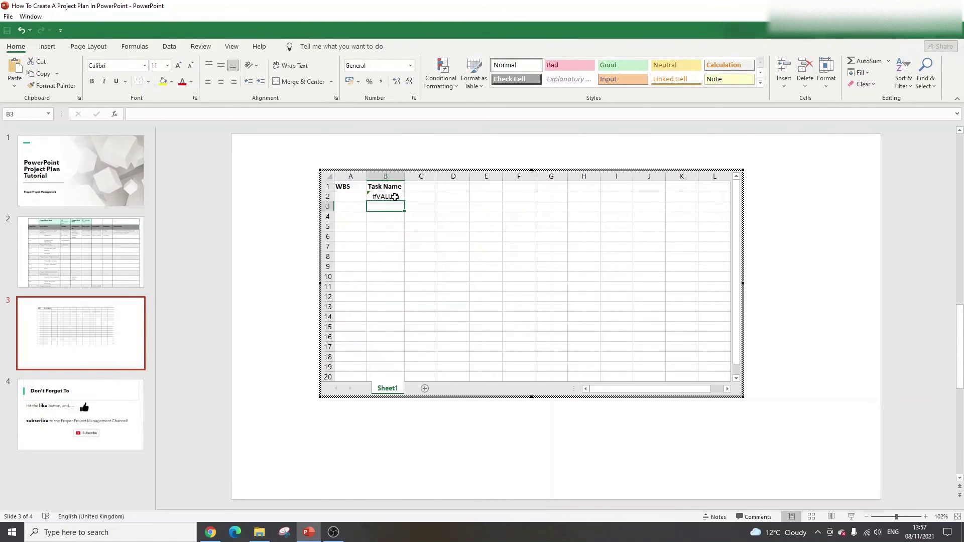
pyautogui.click(396, 197)
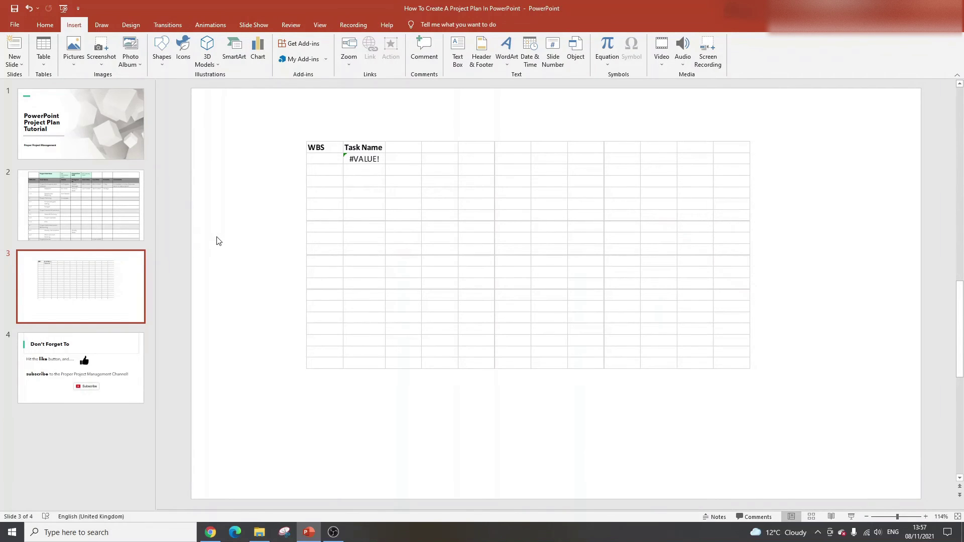
# Step: Duplicate slide 3 from its thumbnail menu and delete the copied sheet on slide 4
pyautogui.rightClick(101, 275)
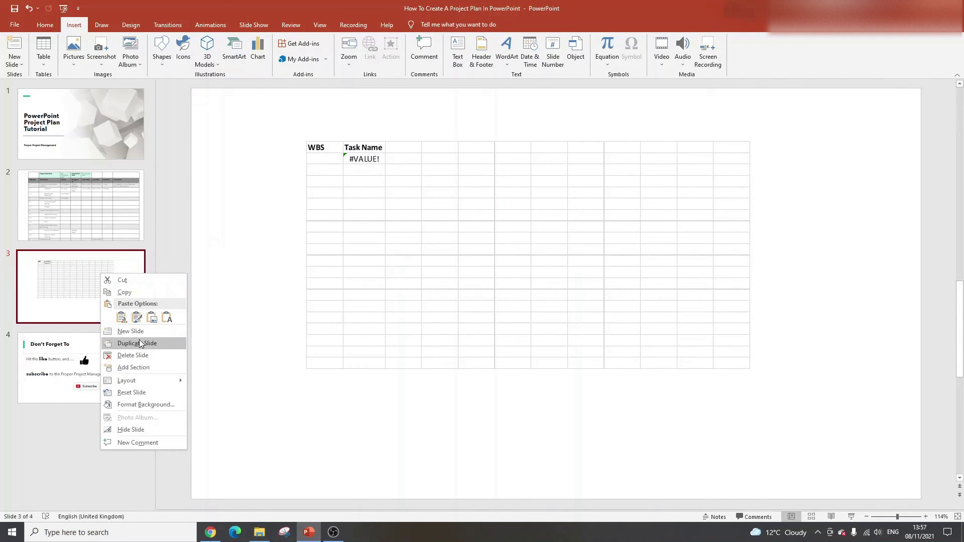
pyautogui.click(141, 343)
pyautogui.click(338, 186)
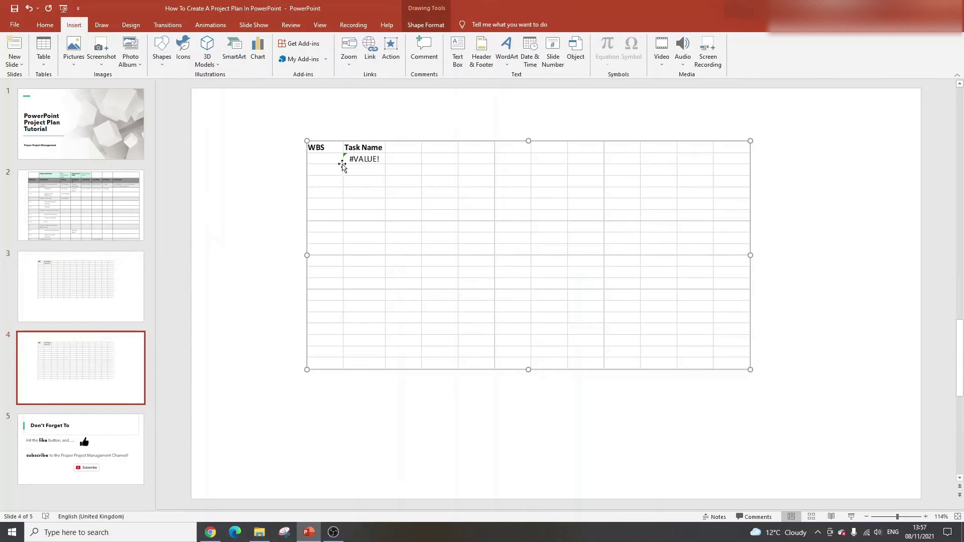
pyautogui.press('Delete')
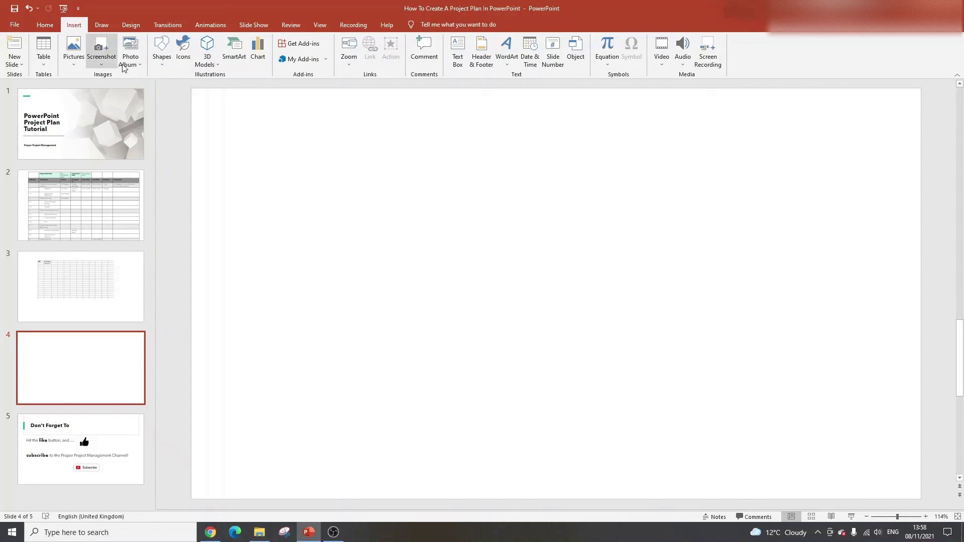
# Step: Insert an object from an existing file, browsing for the Excel project plan
pyautogui.click(576, 53)
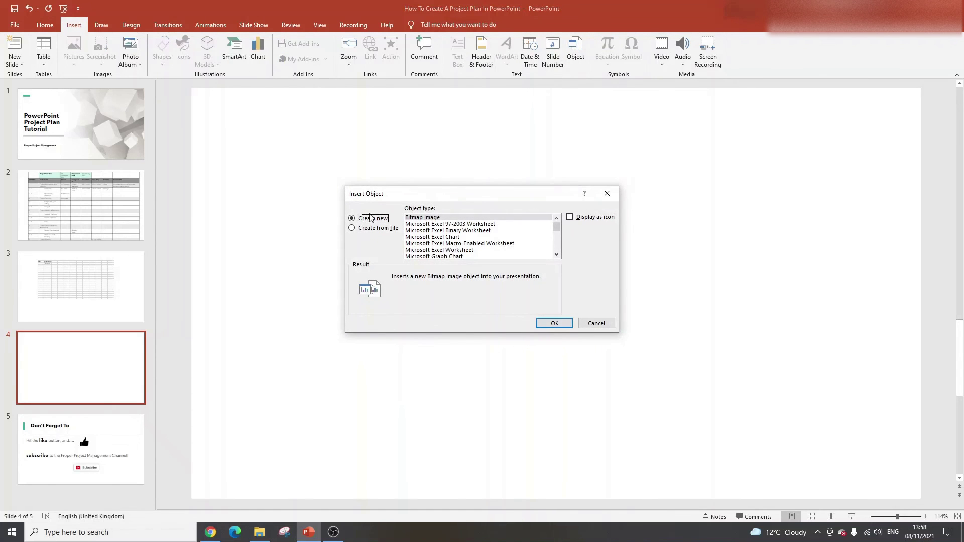
pyautogui.click(366, 229)
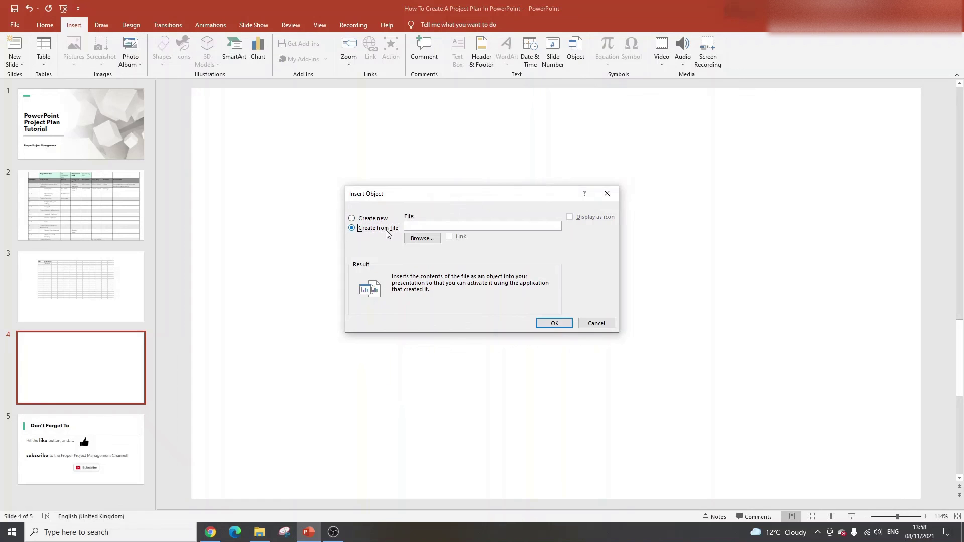
pyautogui.click(422, 239)
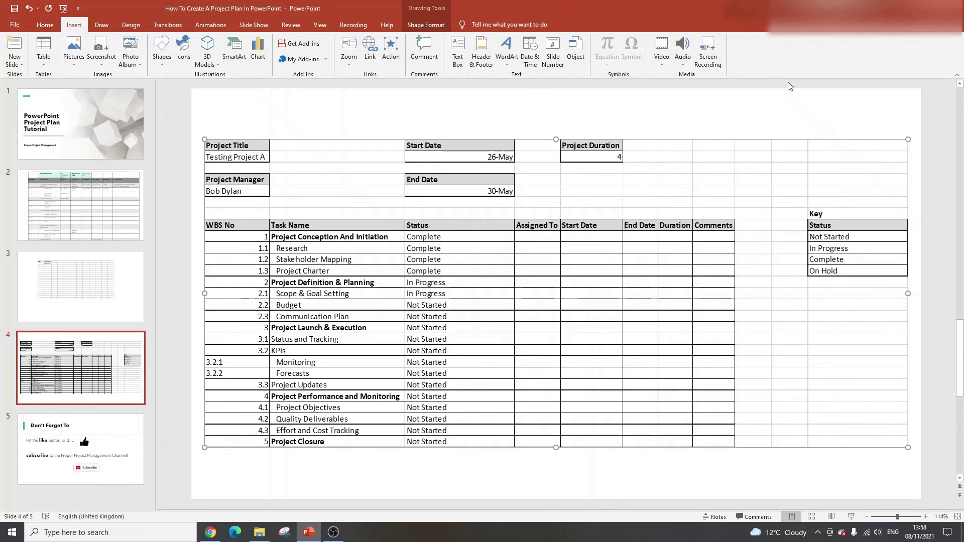
# Step: Shrink and reposition the project plan, confirming D10's status drop-down still reads Complete
pyautogui.moveTo(908, 139); pyautogui.dragTo(781, 191)
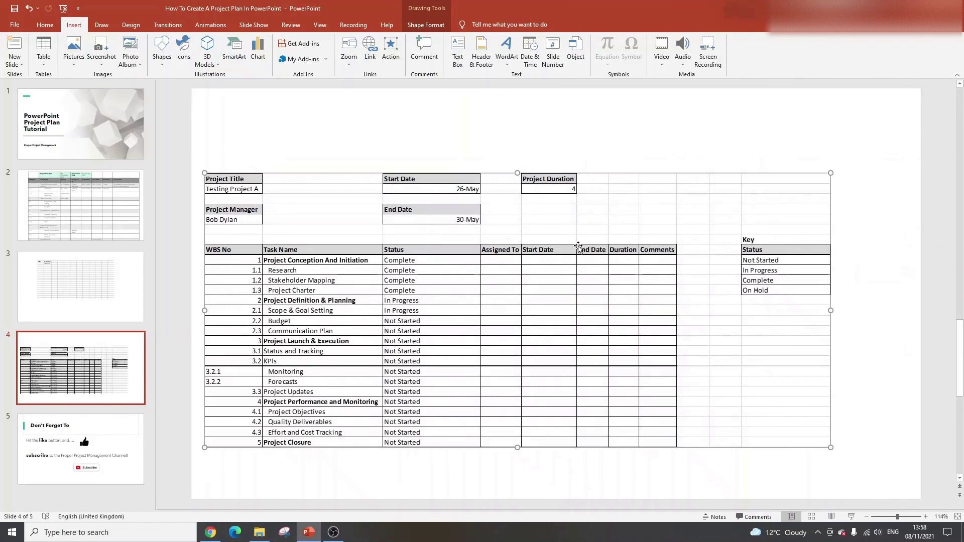
pyautogui.moveTo(483, 257); pyautogui.dragTo(499, 236)
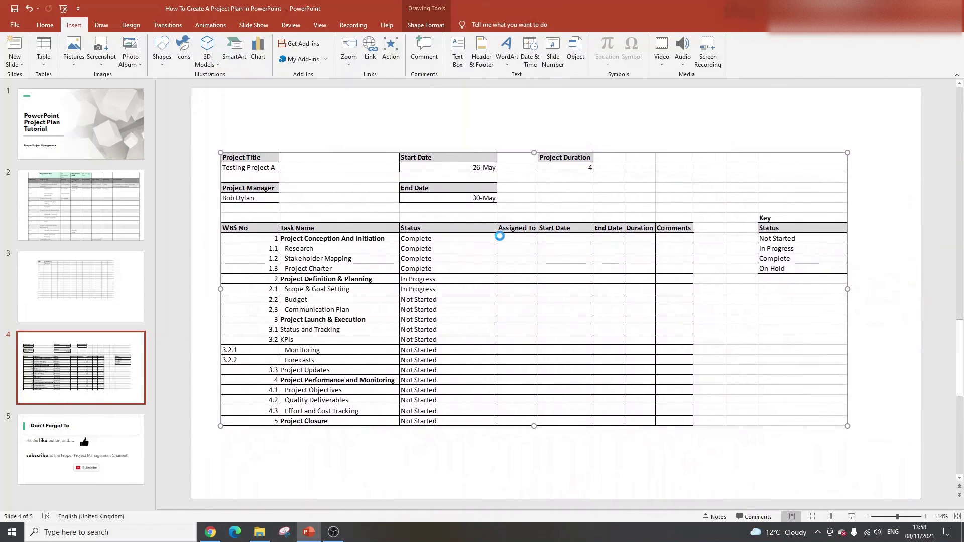
pyautogui.doubleClick(500, 237)
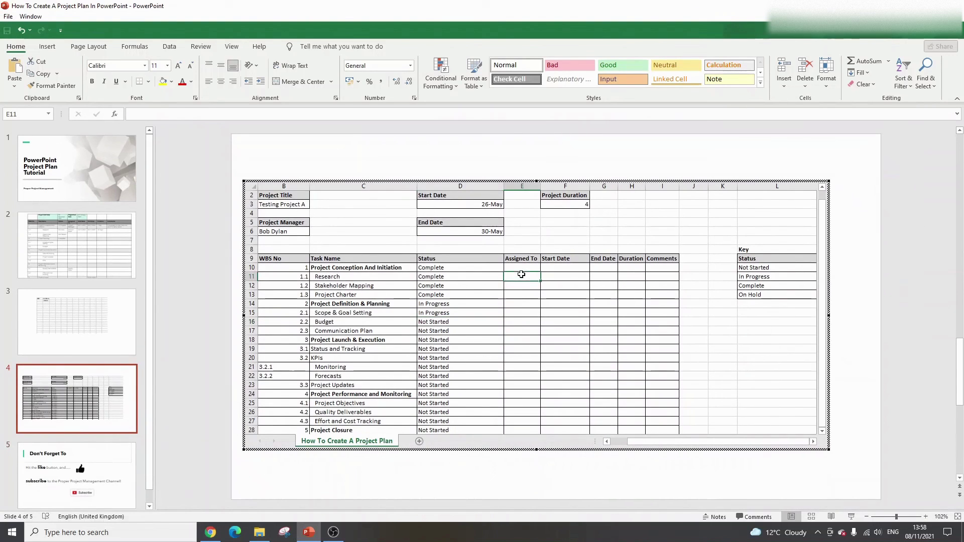
pyautogui.click(487, 269)
pyautogui.click(508, 267)
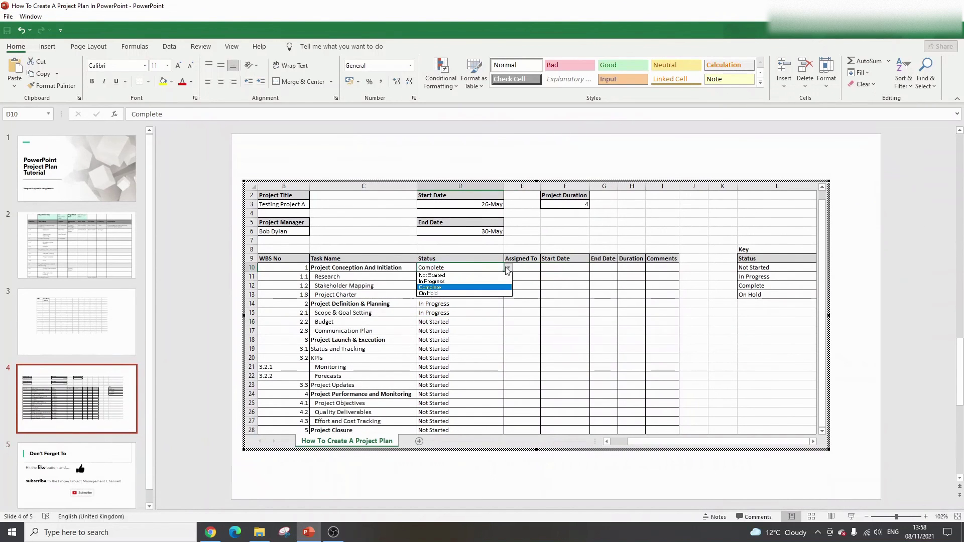
pyautogui.click(508, 268)
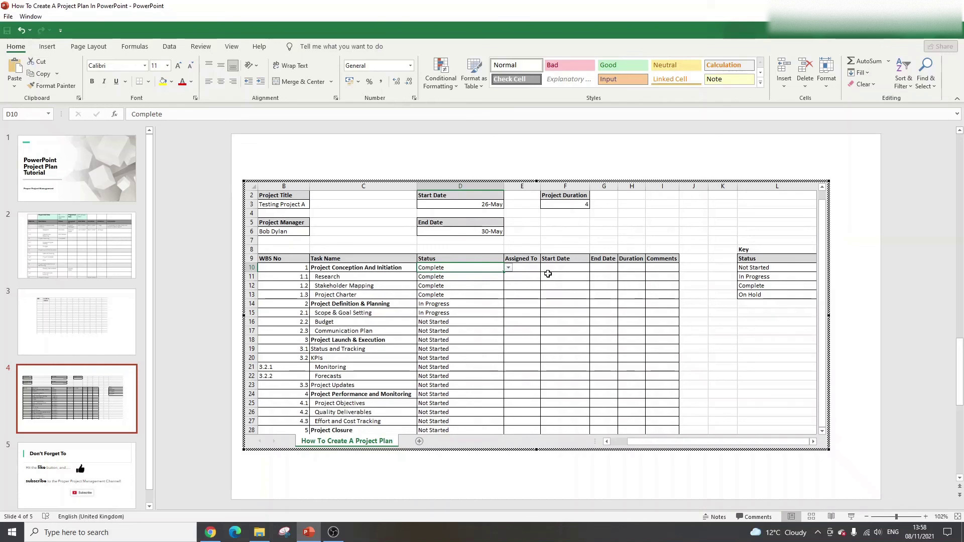
pyautogui.click(562, 176)
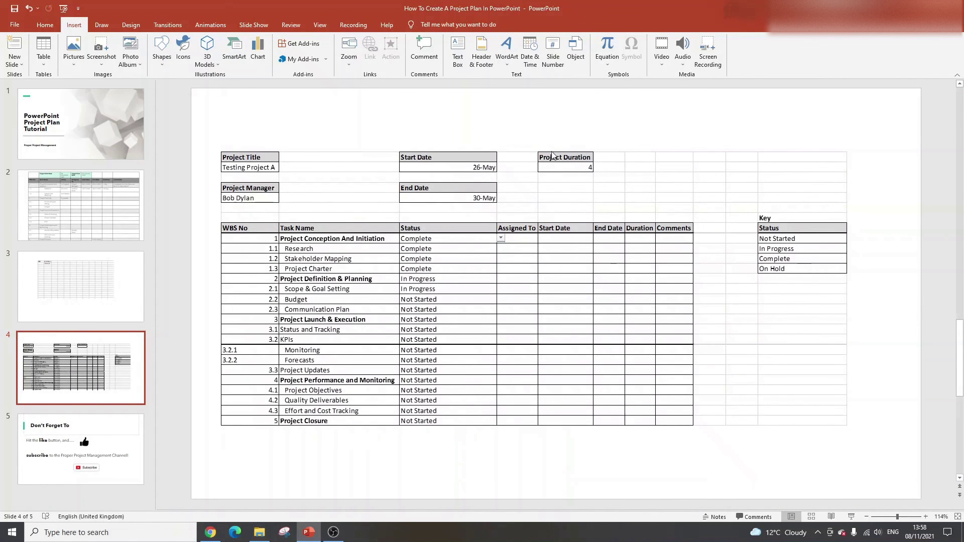
pyautogui.moveTo(536, 157)
pyautogui.mouseDown()
pyautogui.moveTo(559, 150)
pyautogui.moveTo(549, 171)
pyautogui.mouseUp()
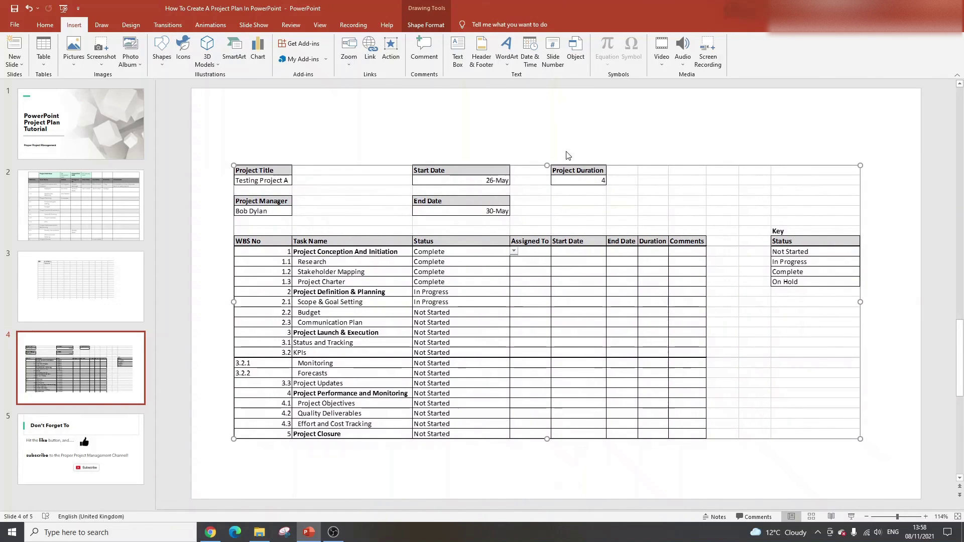